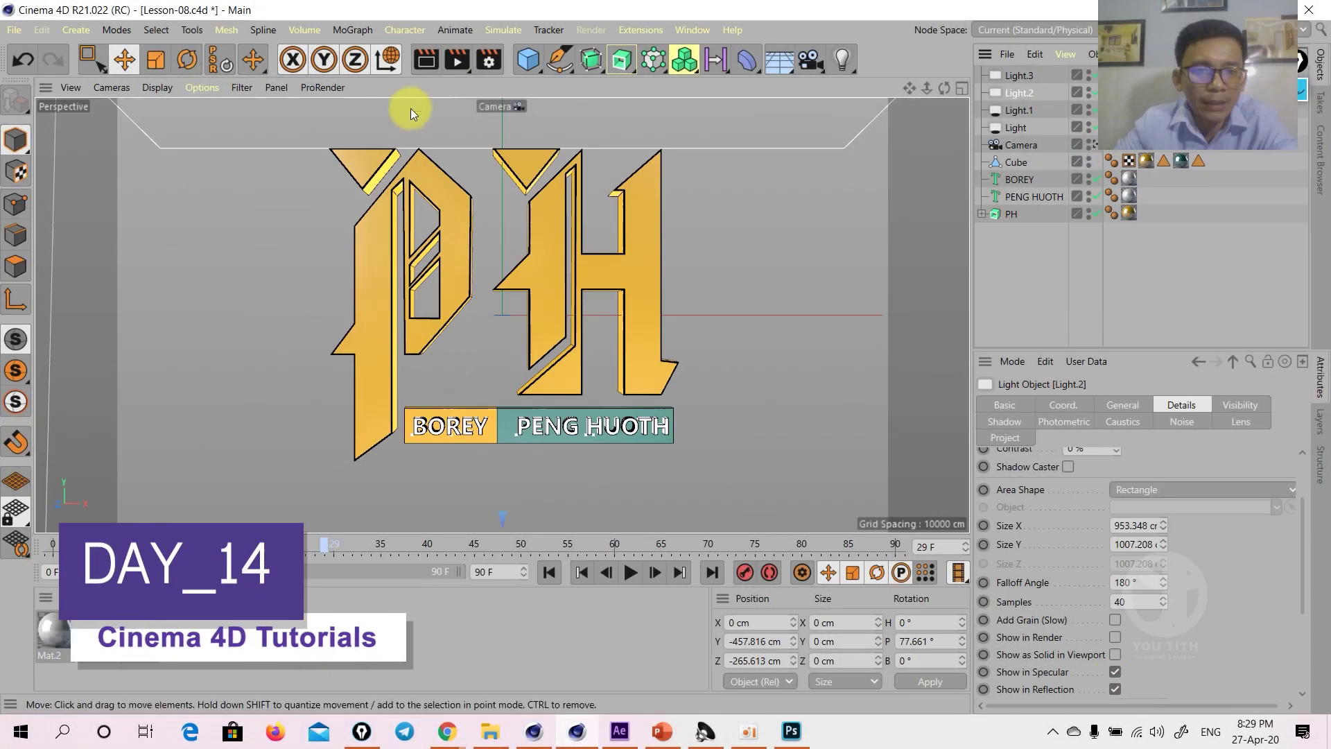
Render a preview of the gold PH logo in the Render View
{"action": "left_click", "coordinate": [418, 69]}
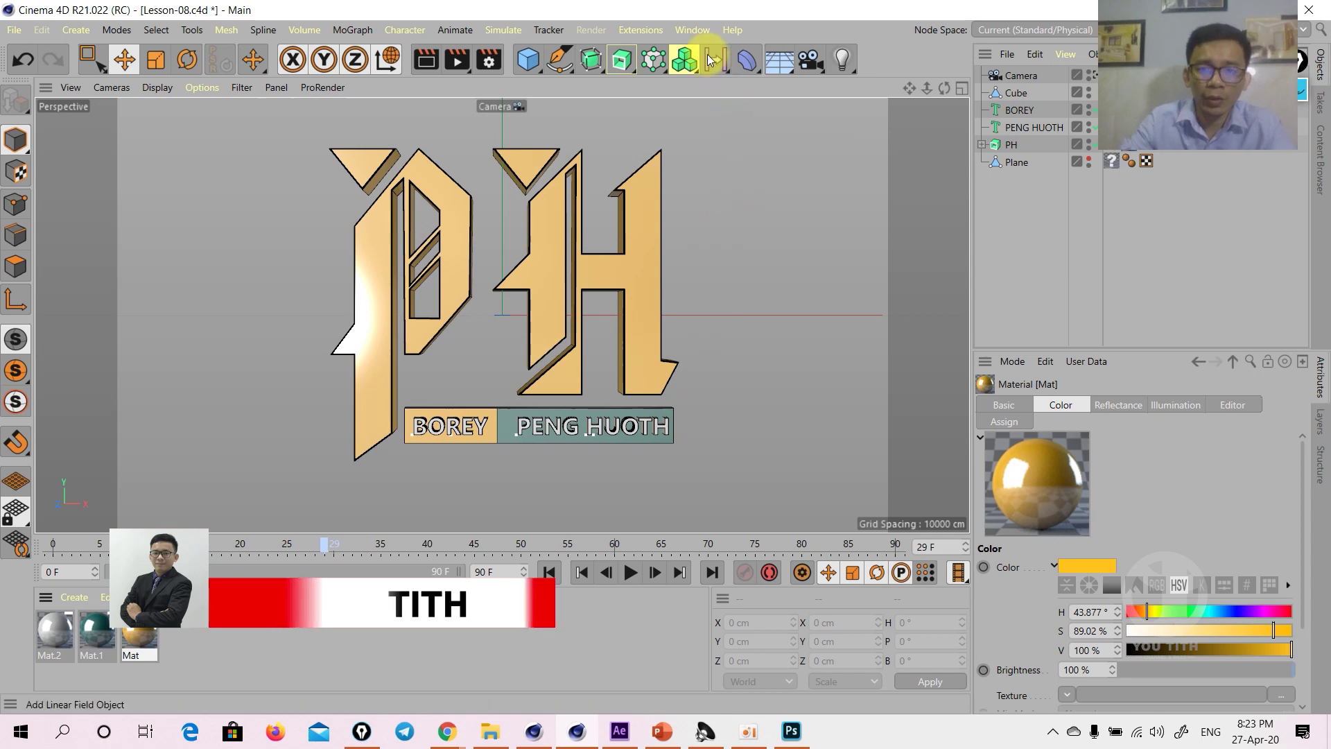
{"action": "left_click", "coordinate": [693, 30]}
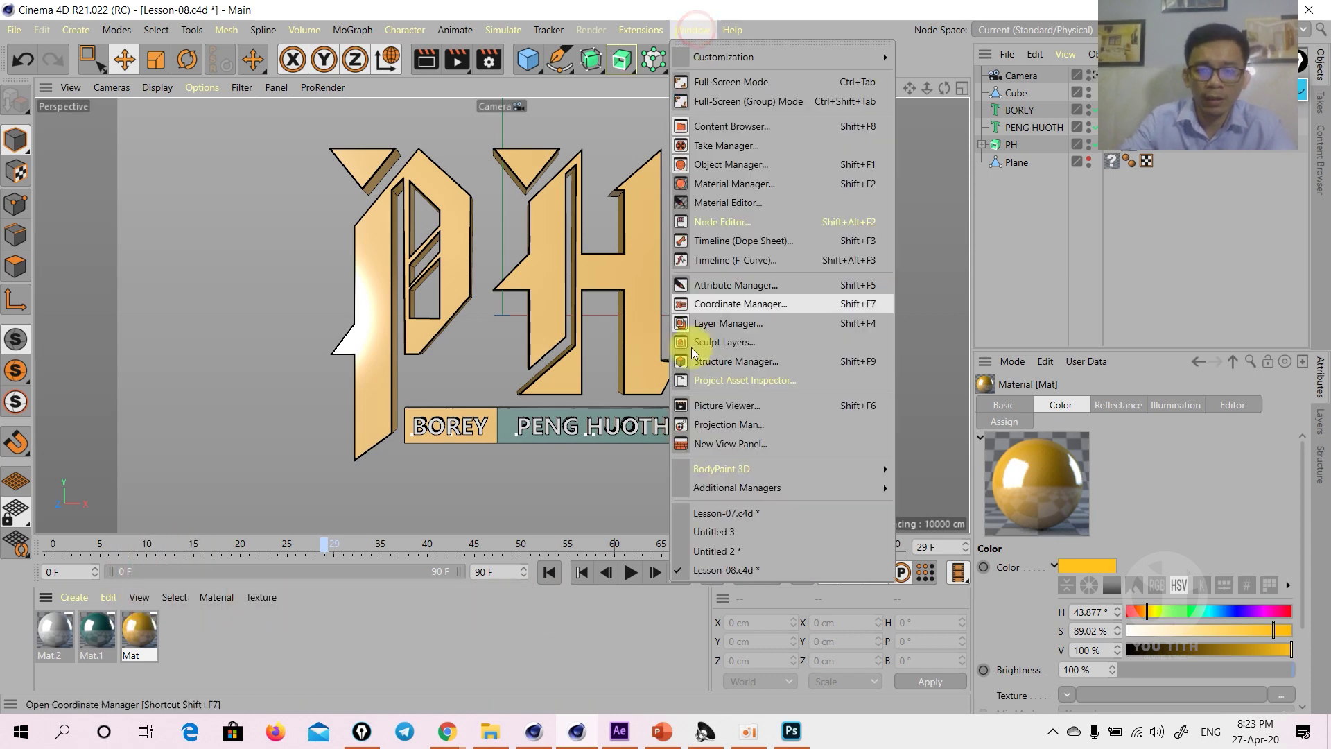
{"action": "left_click", "coordinate": [735, 513]}
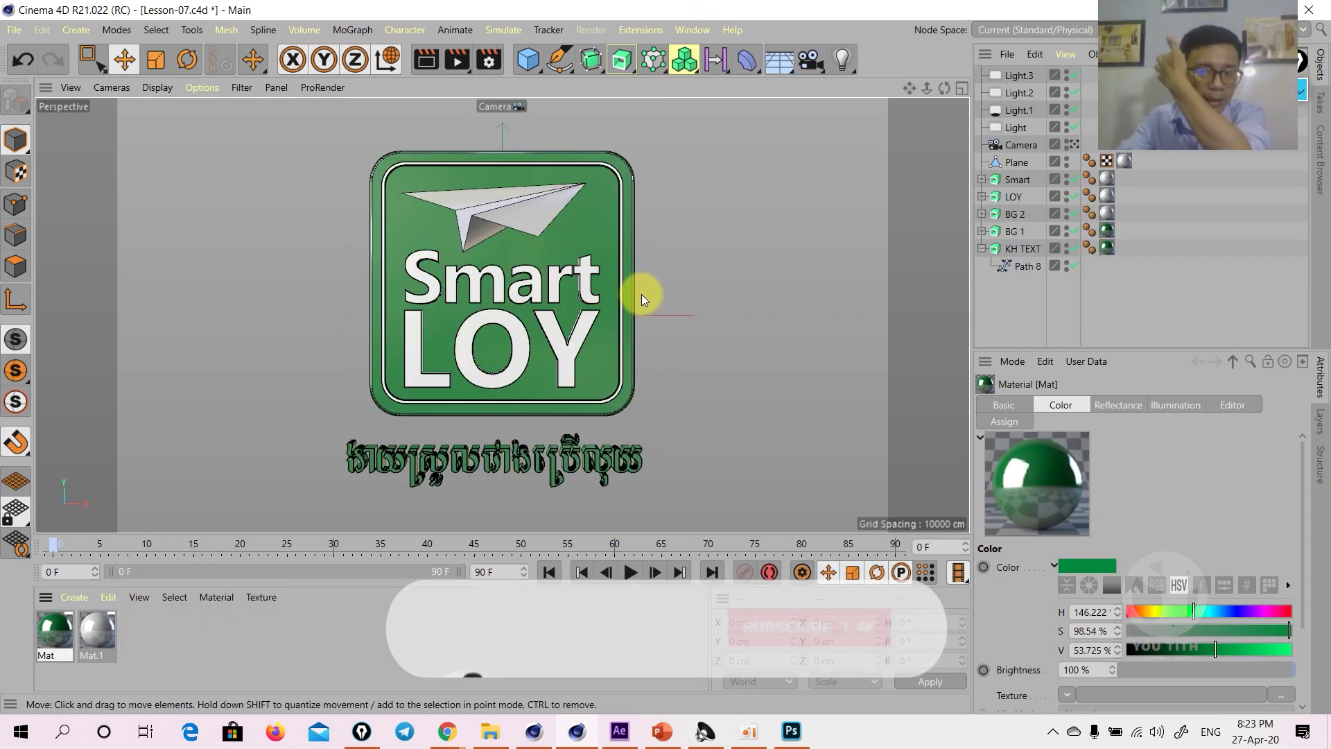
{"action": "left_click", "coordinate": [1073, 145]}
{"action": "scroll", "coordinate": [585, 307], "scroll_direction": "down", "scroll_amount": 5}
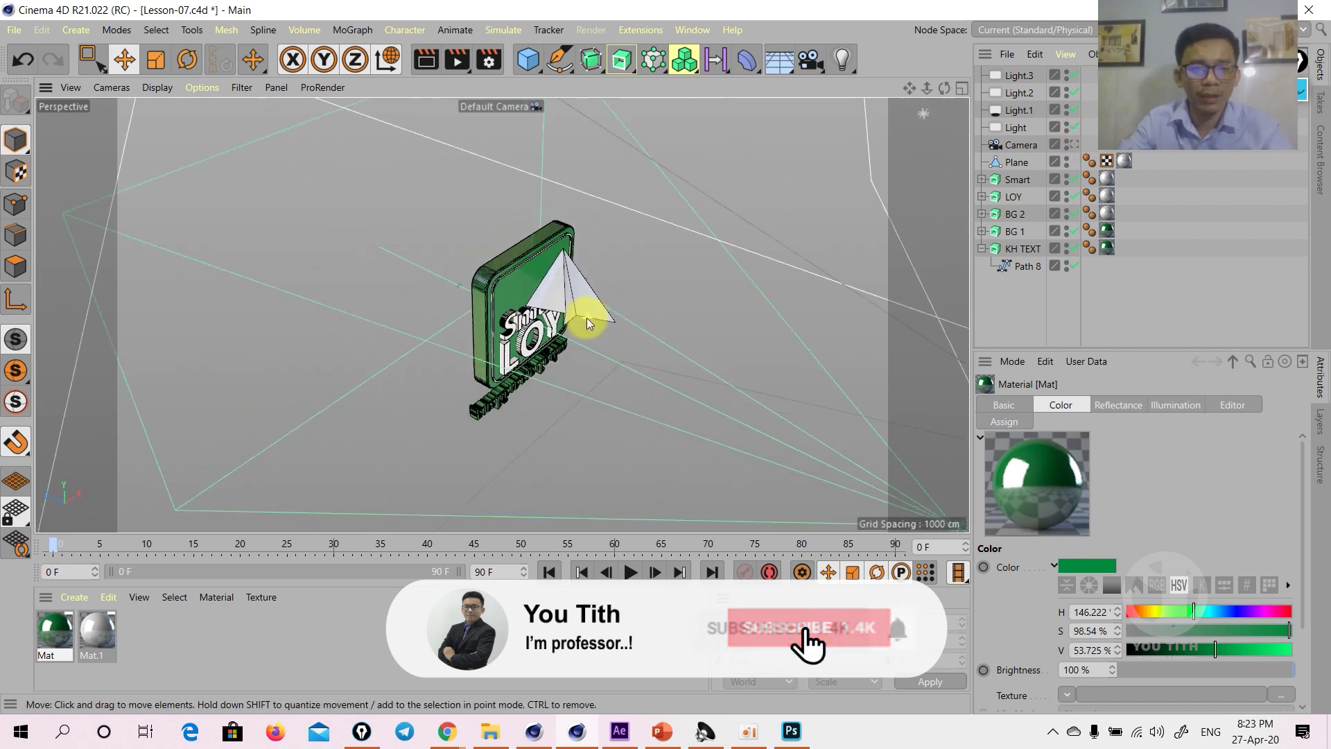
{"action": "scroll", "coordinate": [588, 311], "scroll_direction": "down", "scroll_amount": 3}
{"action": "left_click", "coordinate": [693, 29]}
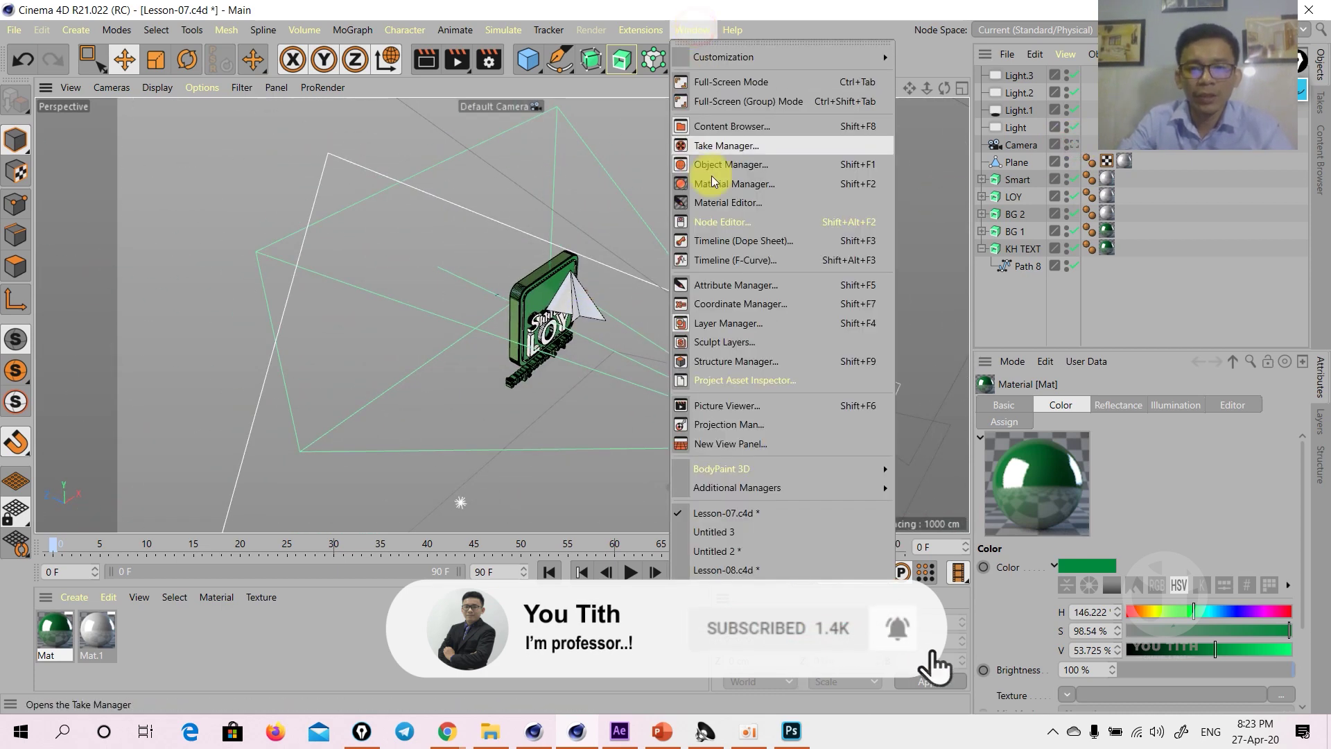
{"action": "left_click", "coordinate": [762, 569]}
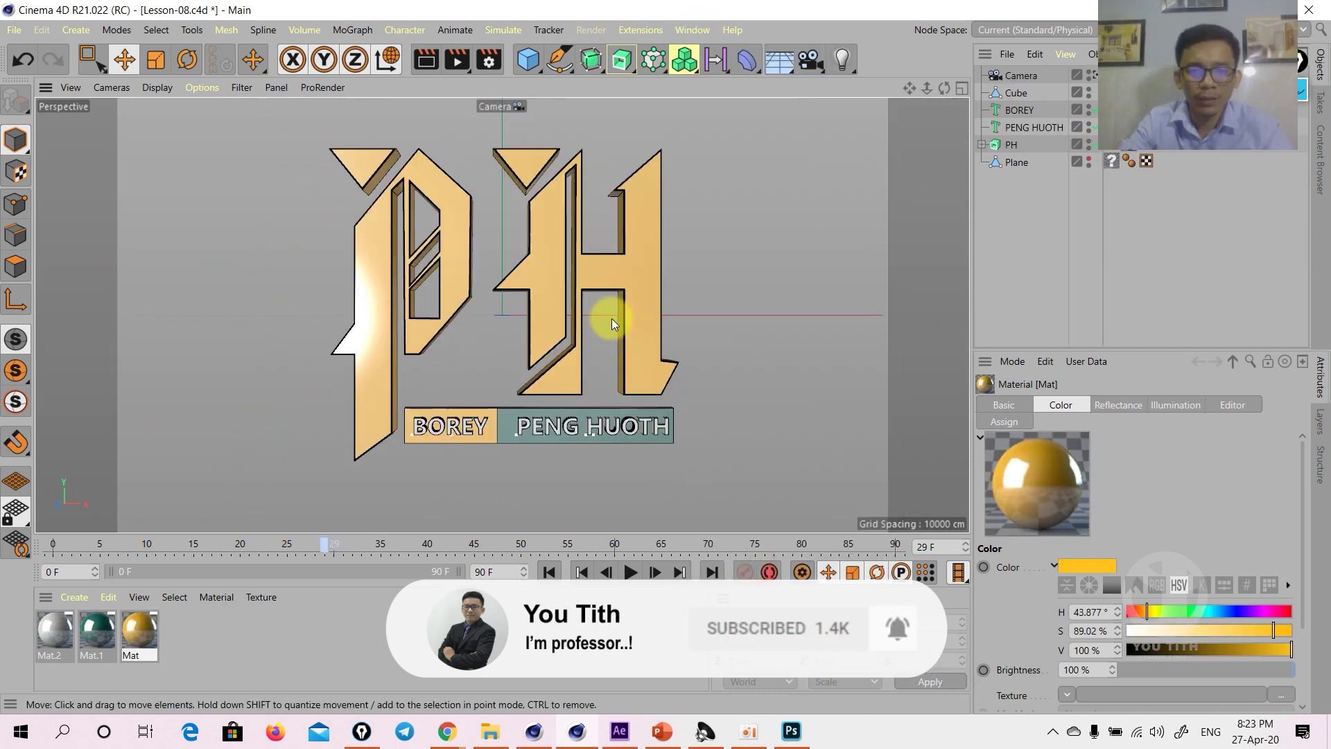
{"action": "left_click", "coordinate": [1093, 74]}
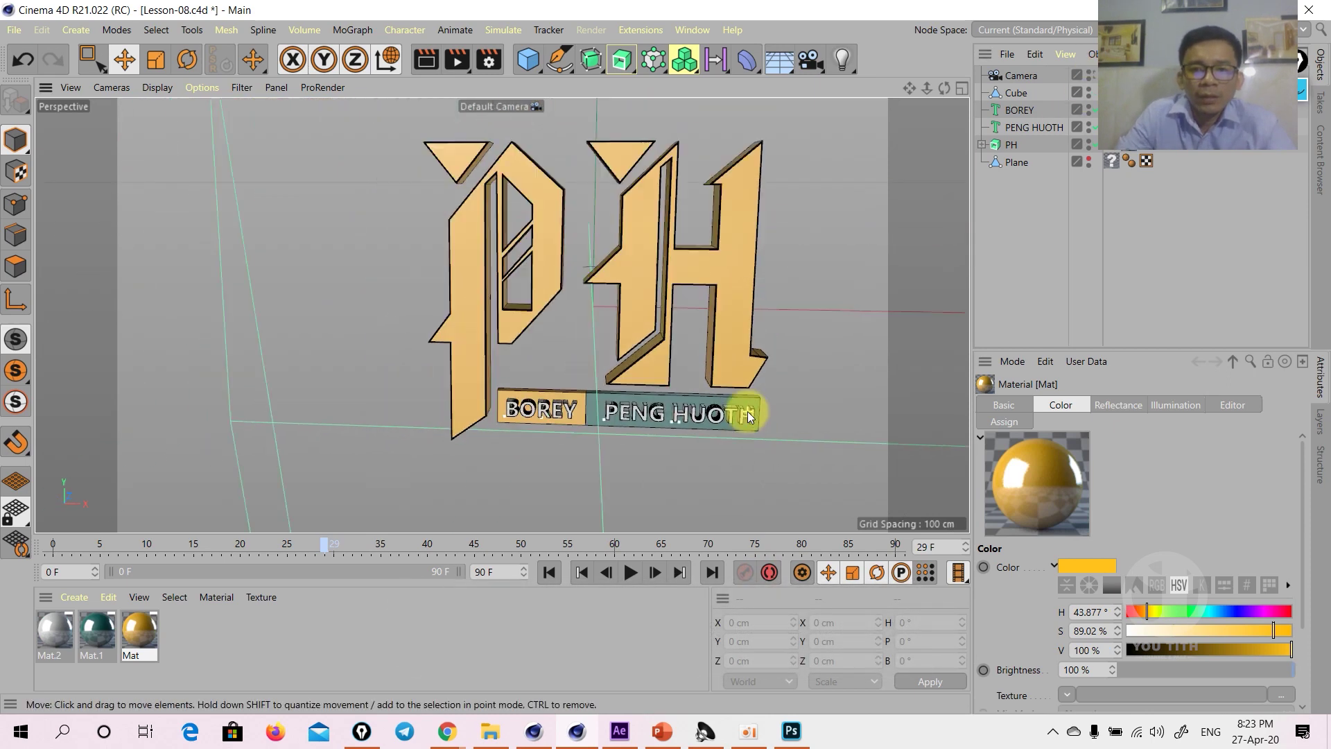
{"action": "scroll", "coordinate": [743, 374], "scroll_direction": "down", "scroll_amount": 4}
{"action": "scroll", "coordinate": [595, 363], "scroll_direction": "down", "scroll_amount": 2}
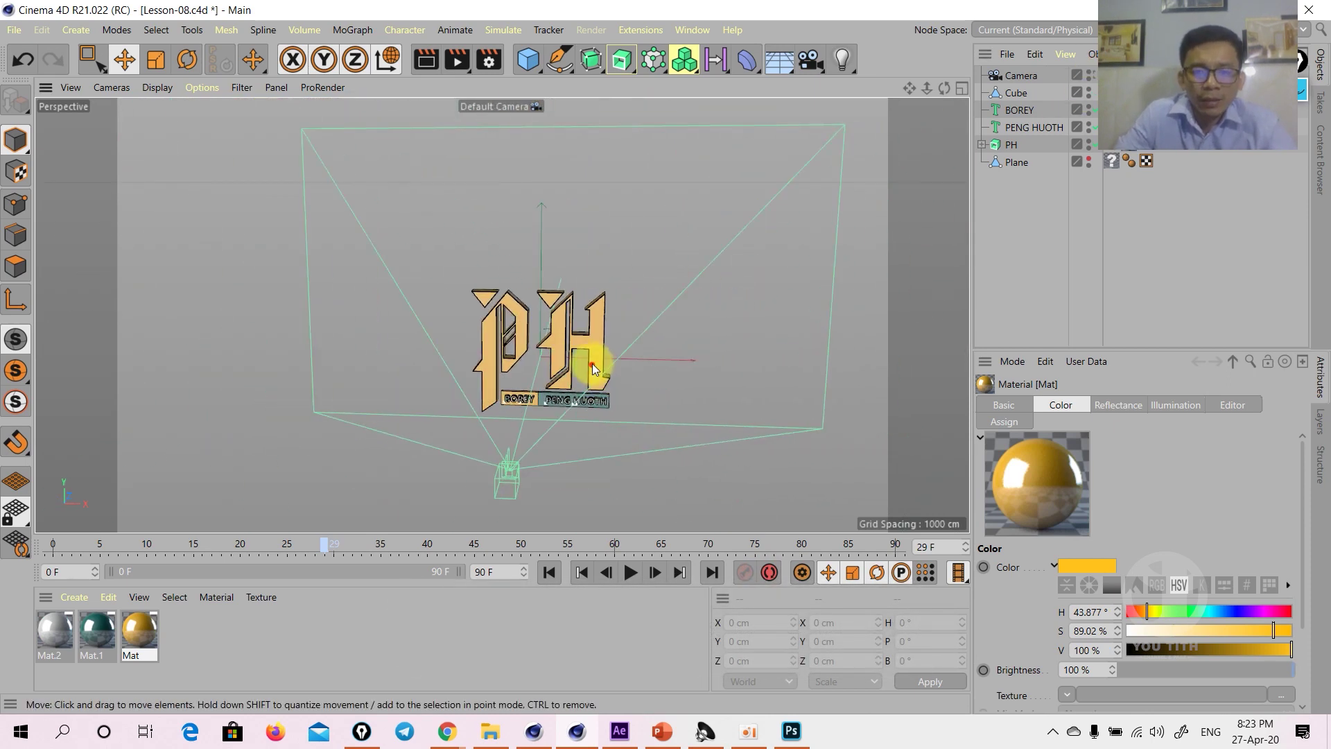
Add an area light and pull it out in front of the PH logo
{"action": "left_click", "coordinate": [842, 60]}
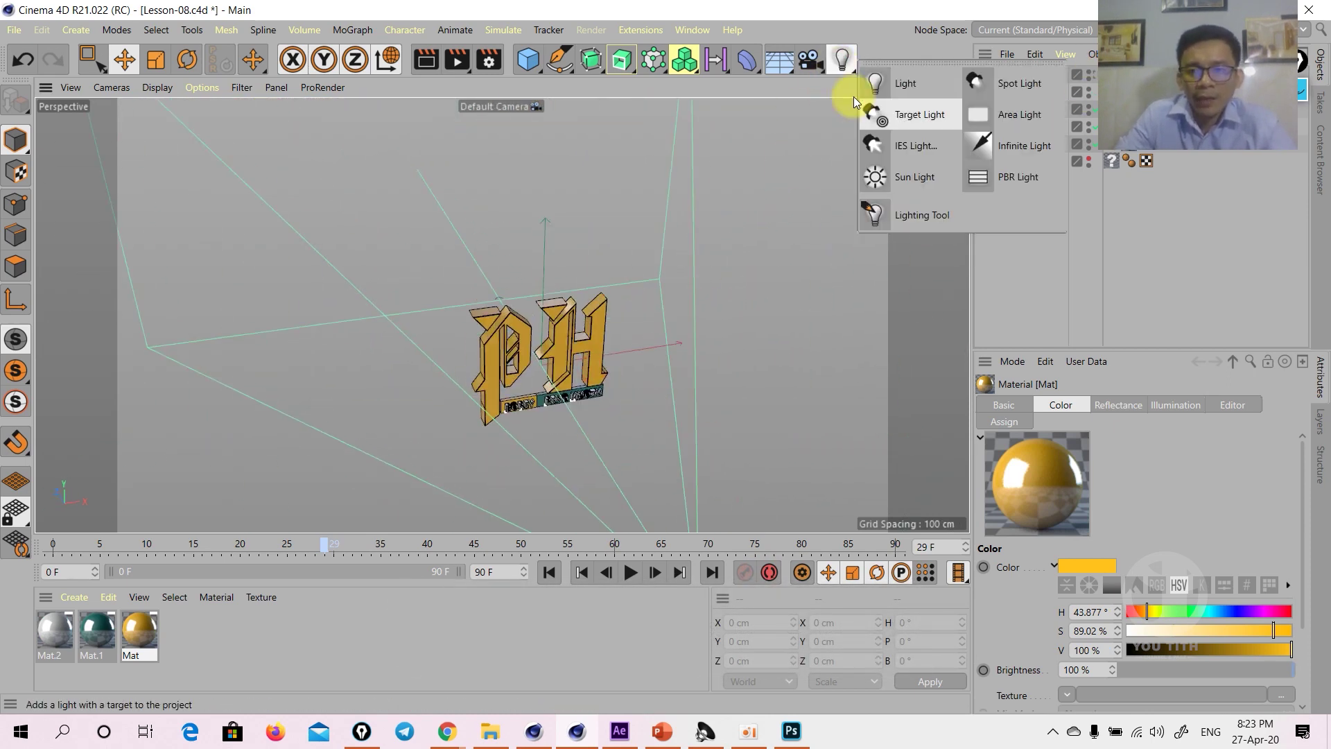
{"action": "left_click", "coordinate": [1025, 117]}
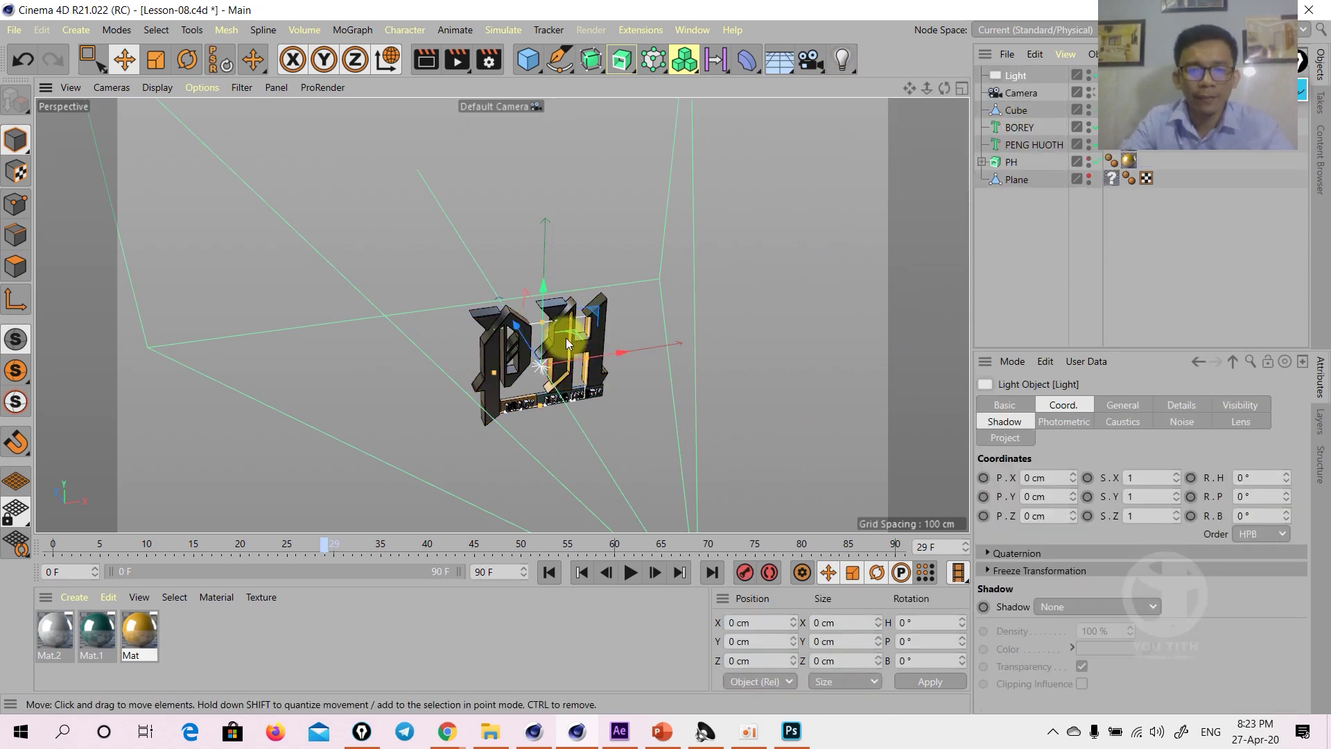
{"action": "mouse_move", "coordinate": [566, 339]}
{"action": "left_mouse_down", "text": "alt"}
{"action": "mouse_move", "coordinate": [517, 390]}
{"action": "mouse_move", "coordinate": [523, 316]}
{"action": "mouse_move", "coordinate": [559, 387]}
{"action": "left_mouse_up", "text": "alt"}
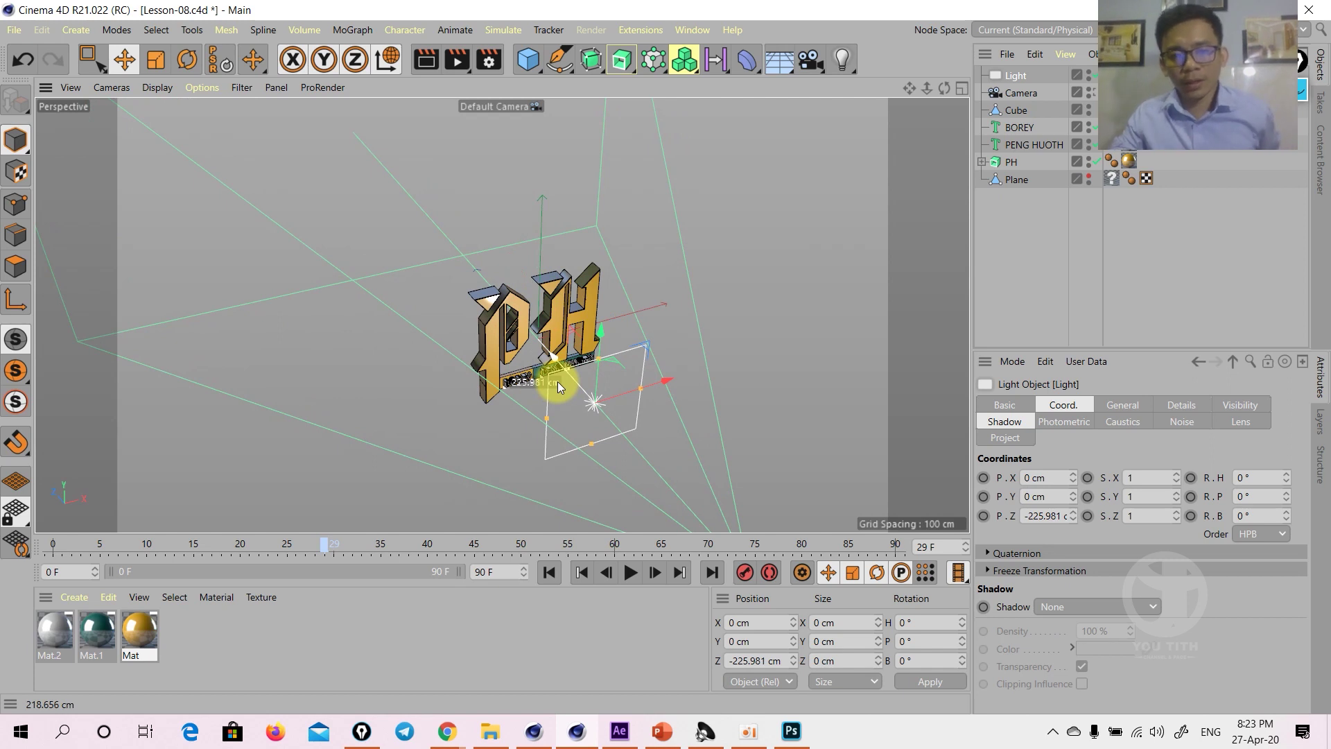
{"action": "mouse_move", "coordinate": [547, 418]}
{"action": "left_mouse_down"}
{"action": "mouse_move", "coordinate": [395, 451]}
{"action": "mouse_move", "coordinate": [604, 373]}
{"action": "mouse_move", "coordinate": [609, 277]}
{"action": "mouse_move", "coordinate": [694, 435]}
{"action": "mouse_move", "coordinate": [680, 395]}
{"action": "mouse_move", "coordinate": [1045, 459]}
{"action": "left_mouse_up"}
Set the area light's shadow type to Shadow Maps (Soft)
{"action": "left_click", "coordinate": [1070, 405]}
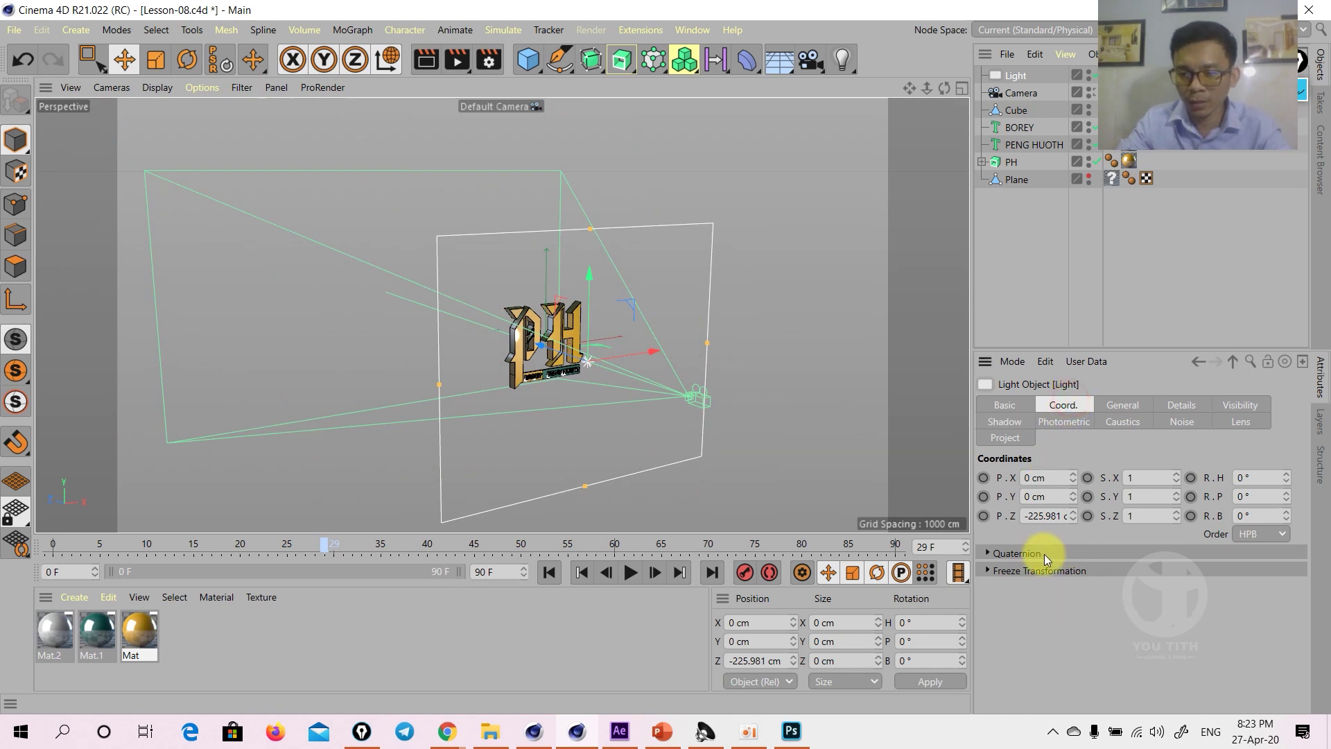
{"action": "left_click", "coordinate": [1122, 406]}
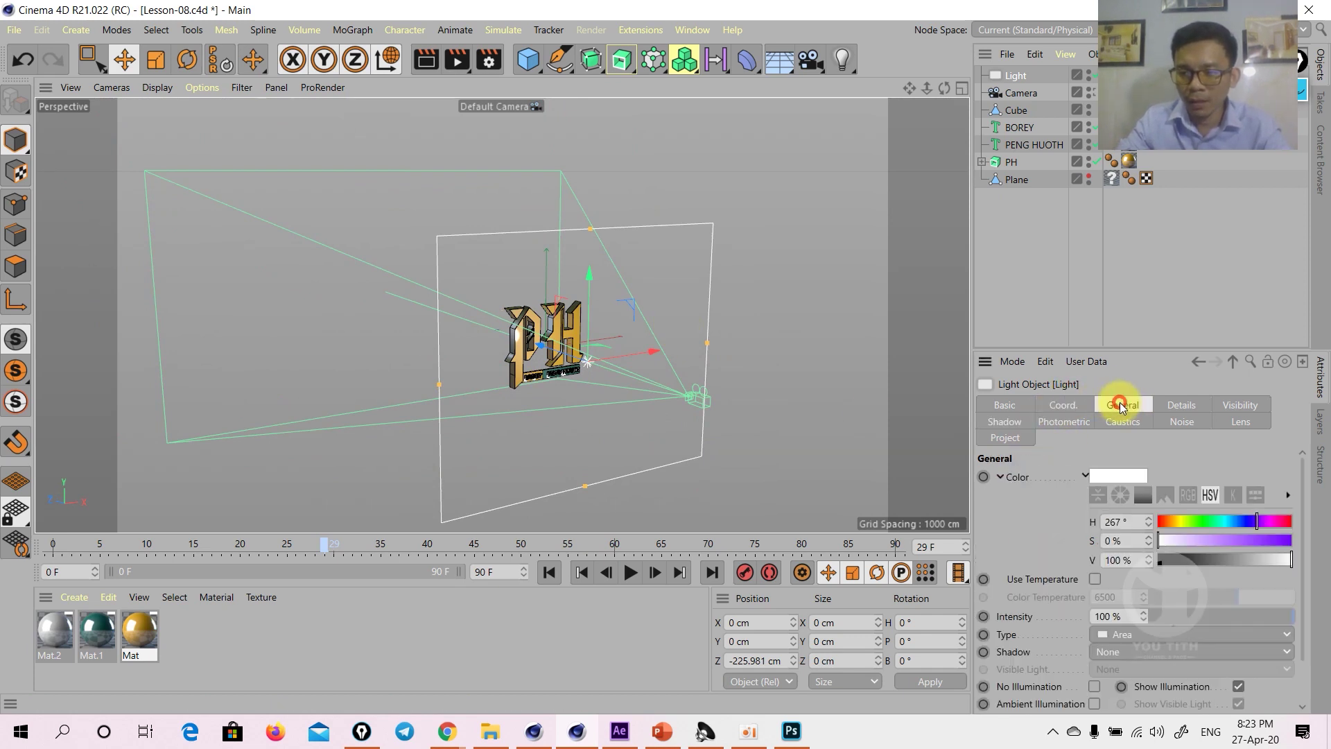
{"action": "left_click", "coordinate": [1121, 652]}
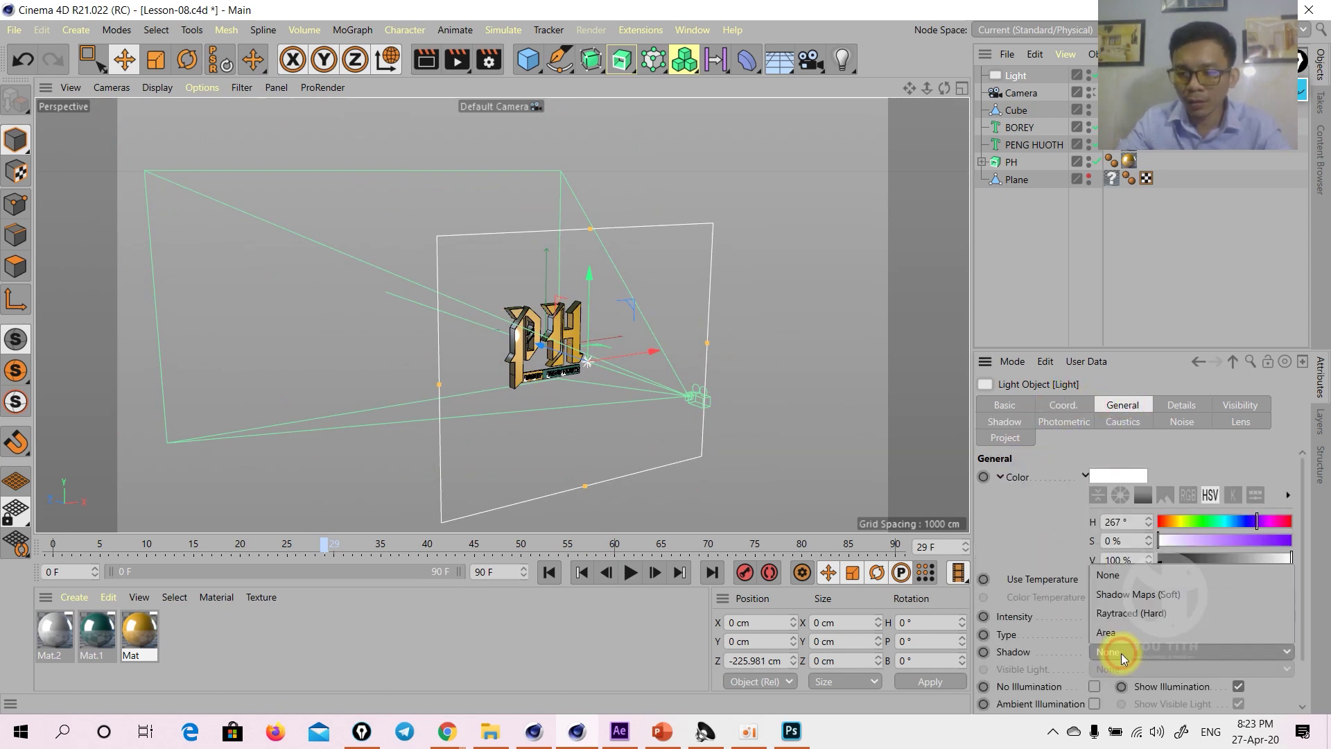
{"action": "left_click", "coordinate": [1137, 595]}
Rotate the area light and position it close beside the PH logo
{"action": "mouse_move", "coordinate": [534, 326]}
{"action": "left_mouse_down", "text": "alt"}
{"action": "mouse_move", "coordinate": [558, 418]}
{"action": "mouse_move", "coordinate": [521, 345]}
{"action": "mouse_move", "coordinate": [724, 407]}
{"action": "mouse_move", "coordinate": [443, 415]}
{"action": "mouse_move", "coordinate": [488, 451]}
{"action": "mouse_move", "coordinate": [553, 432]}
{"action": "mouse_move", "coordinate": [674, 436]}
{"action": "mouse_move", "coordinate": [628, 481]}
{"action": "left_mouse_up", "text": "alt"}
{"action": "key", "text": "r"}
{"action": "key", "text": "e"}
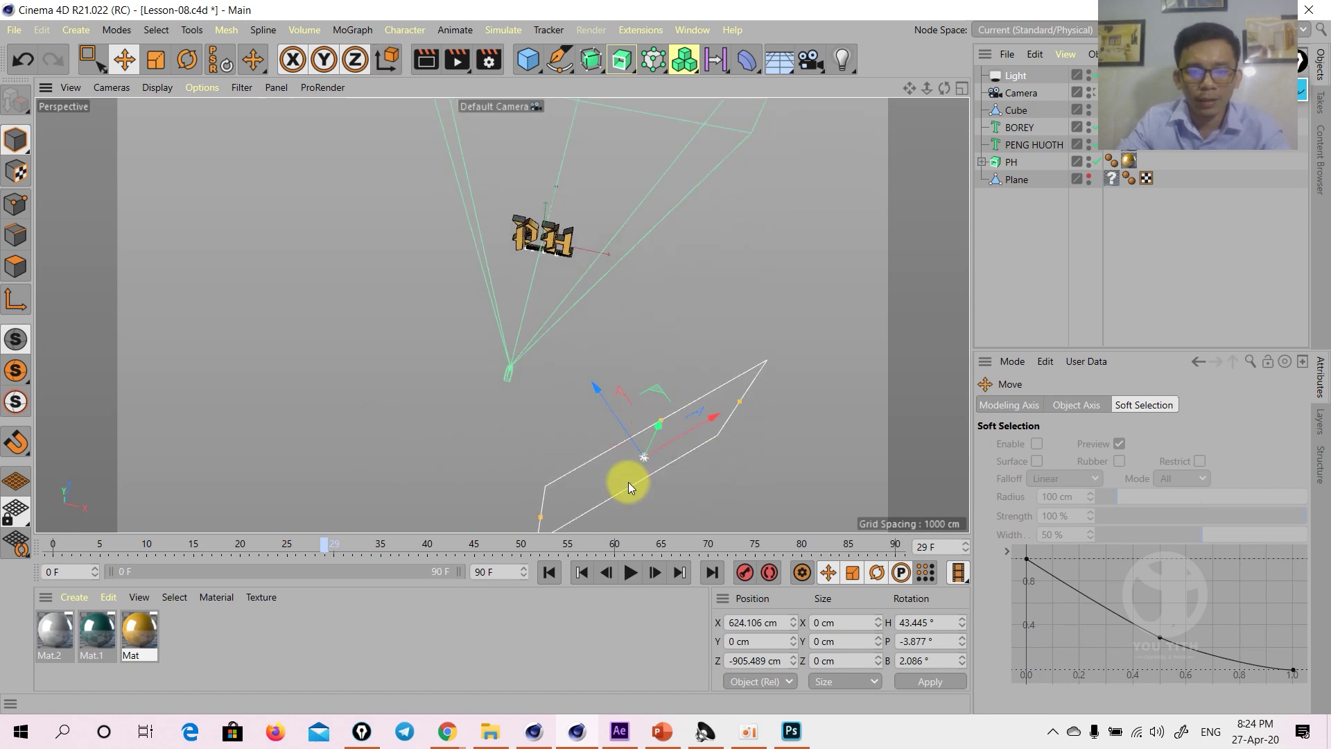
{"action": "left_click_drag", "start_coordinate": [655, 394], "coordinate": [680, 249]}
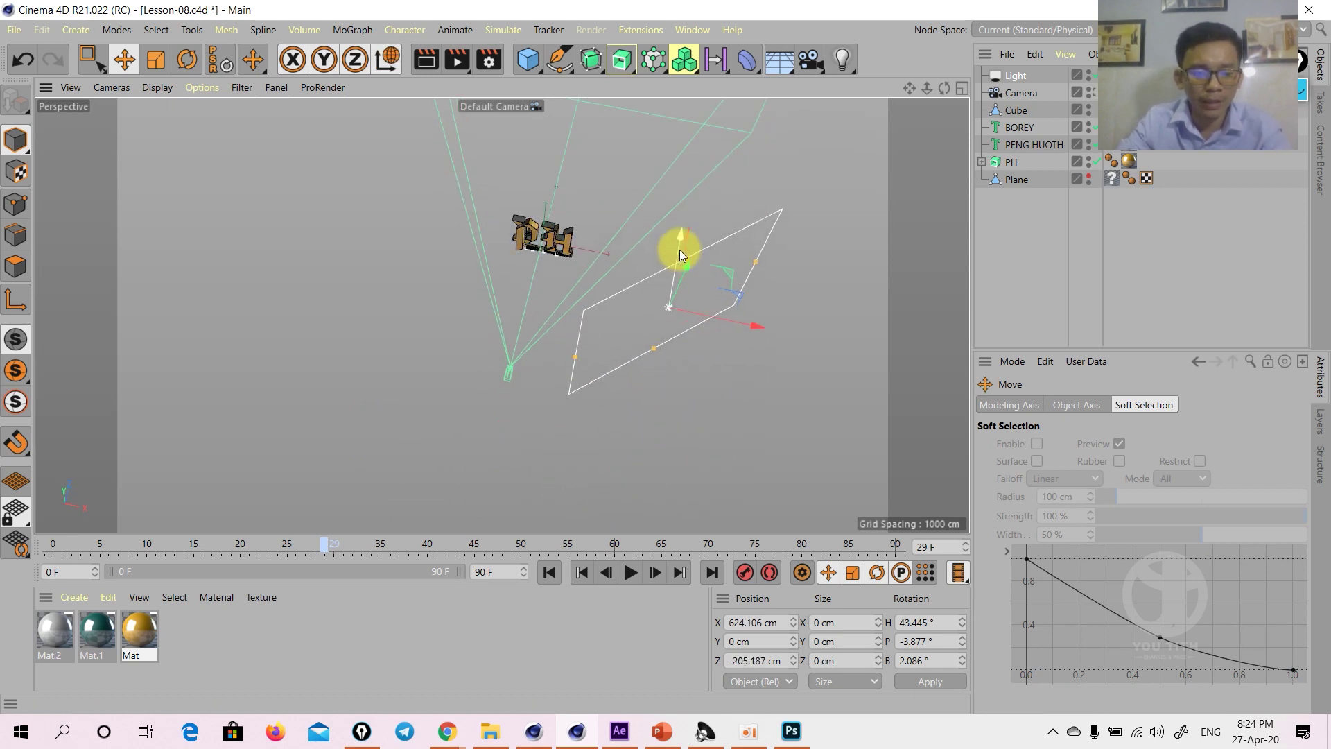
{"action": "key", "text": "w"}
{"action": "mouse_move", "coordinate": [655, 297]}
{"action": "left_mouse_down"}
{"action": "mouse_move", "coordinate": [754, 285]}
{"action": "mouse_move", "coordinate": [631, 359]}
{"action": "mouse_move", "coordinate": [654, 346]}
{"action": "mouse_move", "coordinate": [696, 367]}
{"action": "mouse_move", "coordinate": [687, 313]}
{"action": "mouse_move", "coordinate": [685, 356]}
{"action": "left_mouse_up"}
{"action": "key", "text": "w"}
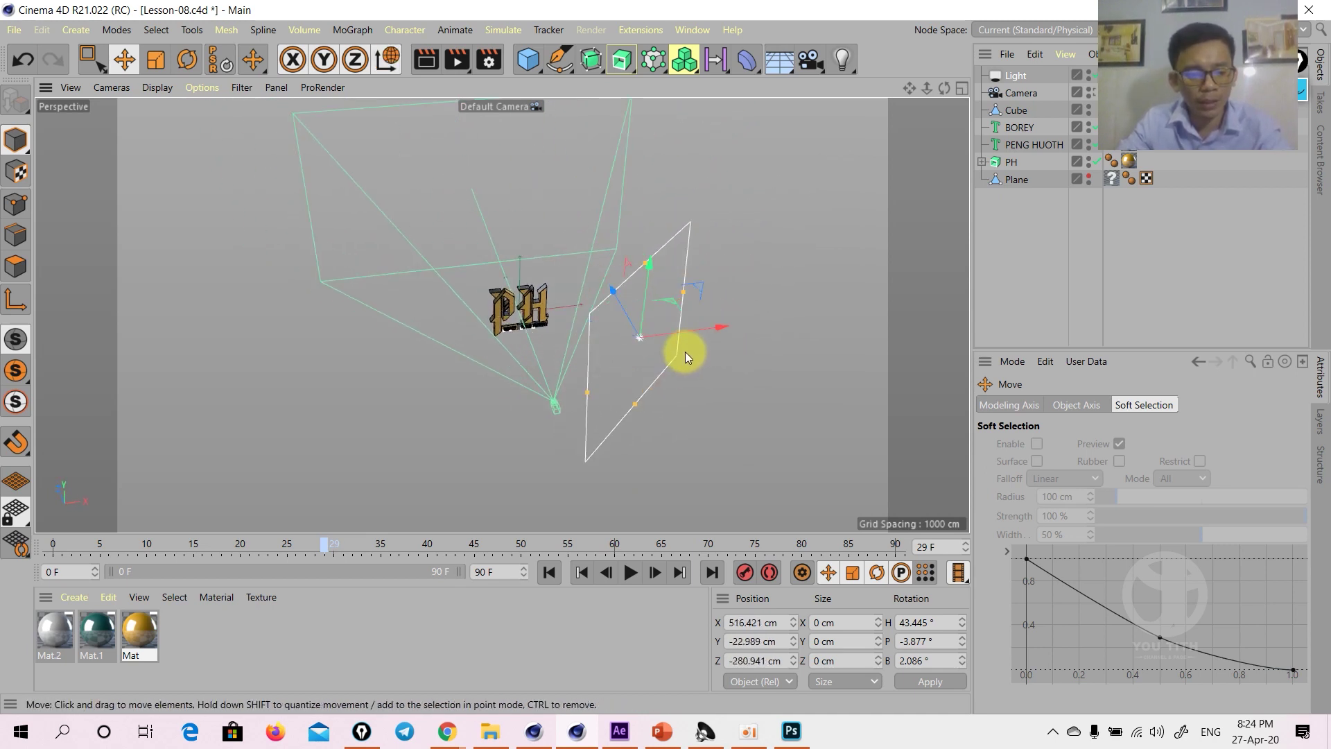
Duplicate the light as Light.1 on the logo's other side and render from the camera
{"action": "mouse_move", "coordinate": [702, 330]}
{"action": "left_mouse_down", "text": "ctrl"}
{"action": "mouse_move", "coordinate": [447, 326]}
{"action": "mouse_move", "coordinate": [430, 374]}
{"action": "mouse_move", "coordinate": [480, 378]}
{"action": "mouse_move", "coordinate": [548, 348]}
{"action": "left_mouse_up", "text": "ctrl"}
{"action": "key", "text": "r"}
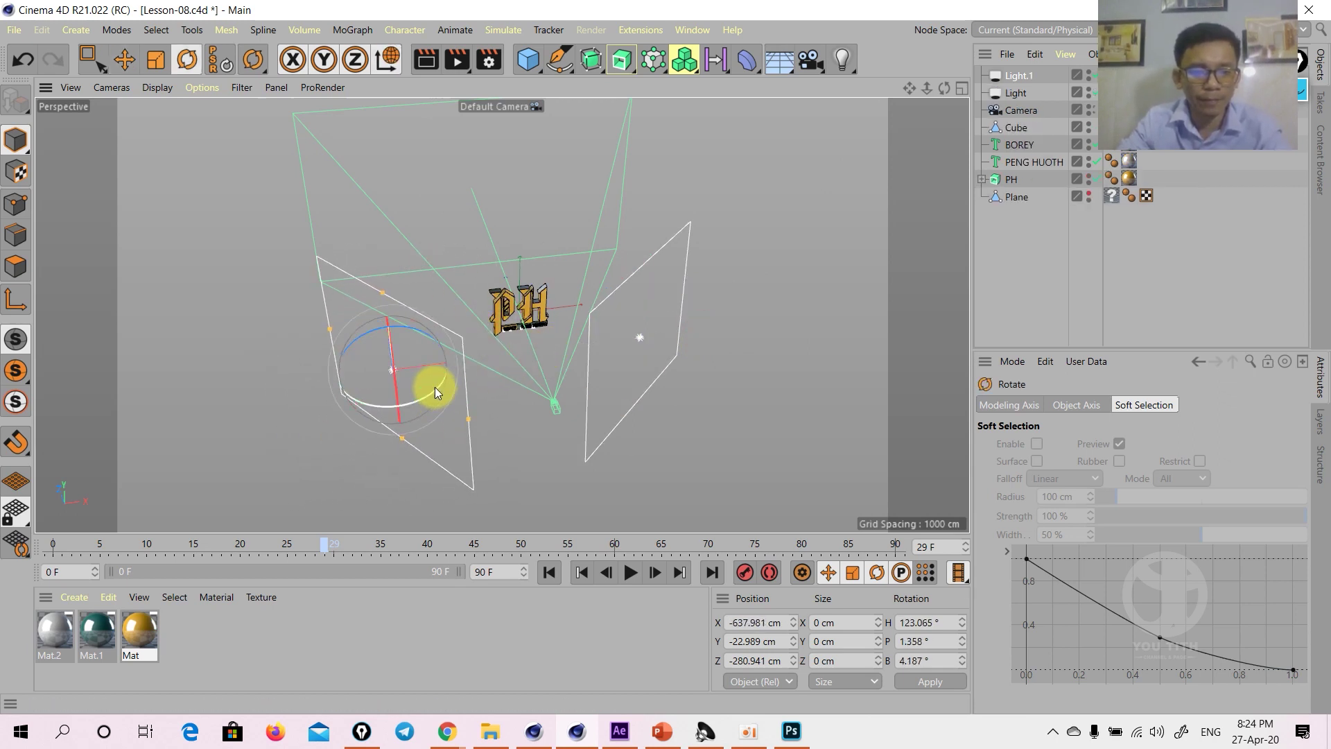
{"action": "mouse_move", "coordinate": [435, 387]}
{"action": "left_mouse_down", "text": "alt"}
{"action": "mouse_move", "coordinate": [426, 455]}
{"action": "mouse_move", "coordinate": [439, 430]}
{"action": "left_mouse_up", "text": "alt"}
{"action": "key", "text": "e"}
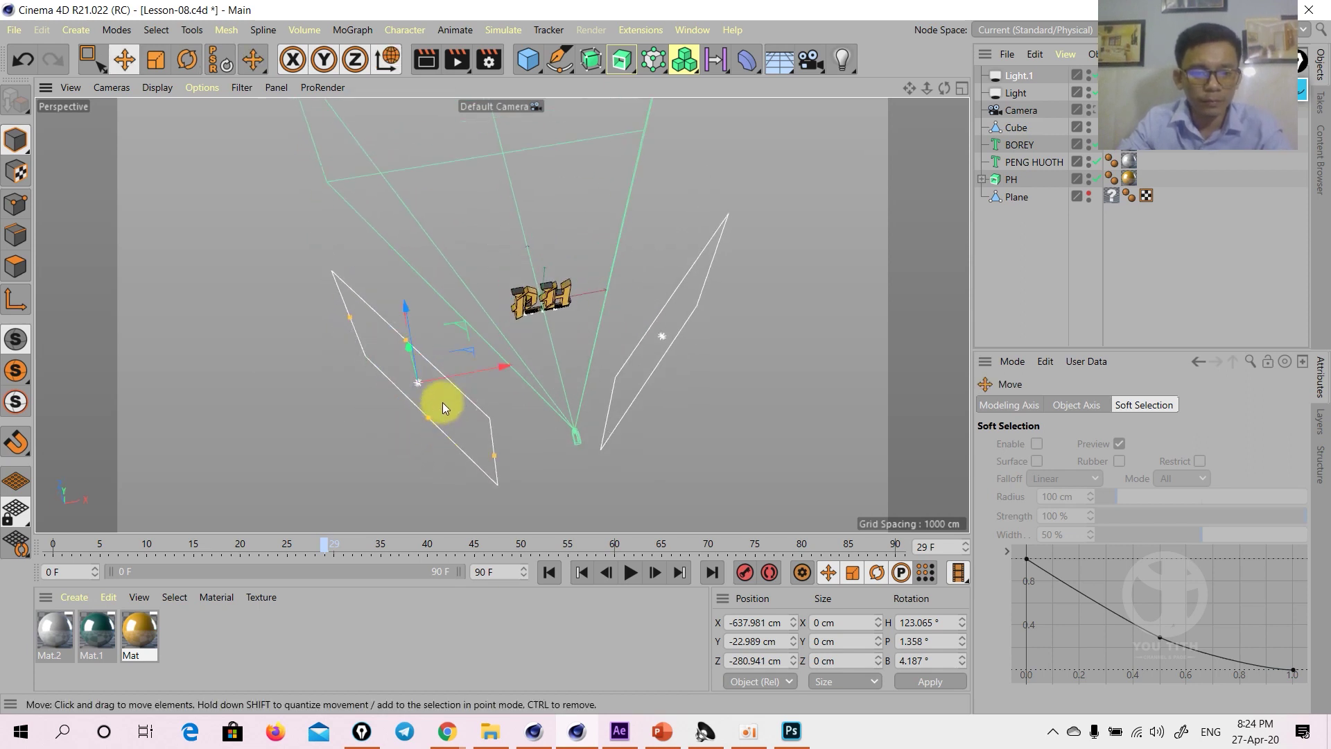
{"action": "left_click_drag", "start_coordinate": [442, 377], "coordinate": [443, 435], "text": "alt"}
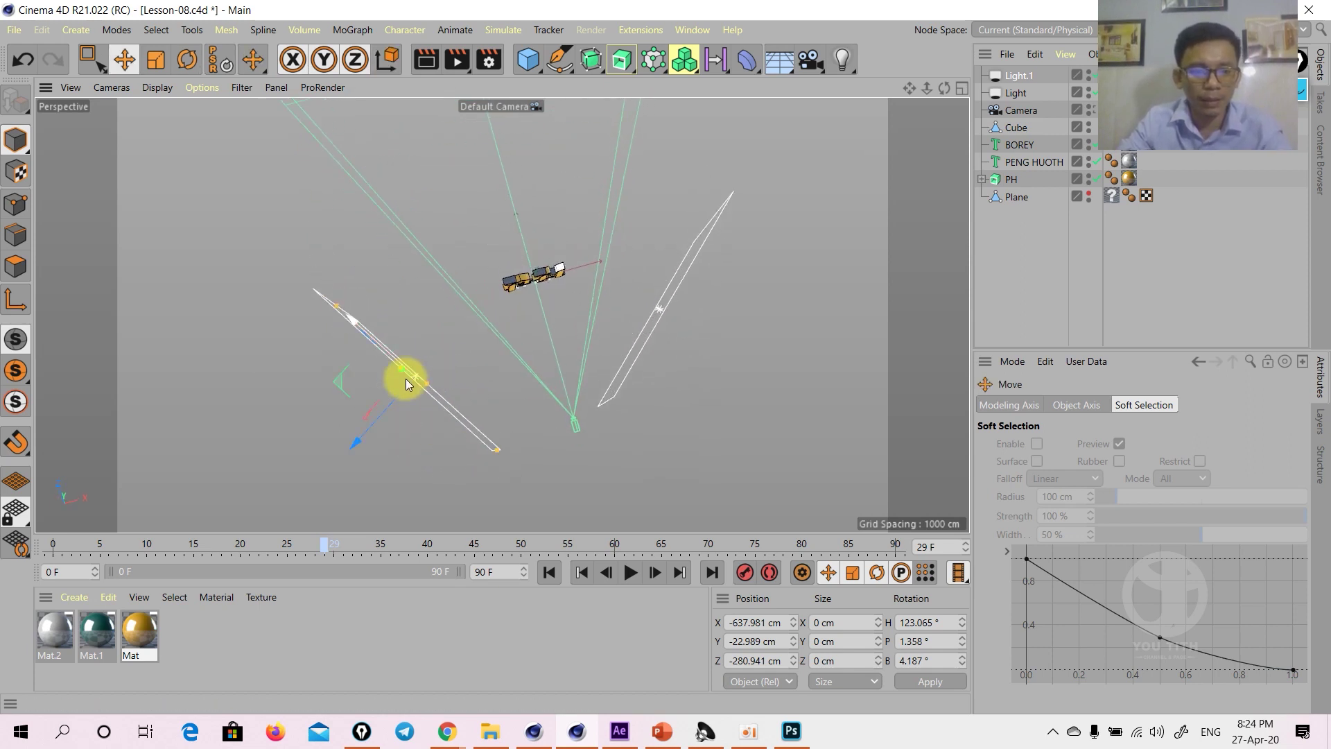
{"action": "mouse_move", "coordinate": [344, 393]}
{"action": "left_mouse_down"}
{"action": "mouse_move", "coordinate": [386, 339]}
{"action": "mouse_move", "coordinate": [594, 319]}
{"action": "mouse_move", "coordinate": [485, 205]}
{"action": "mouse_move", "coordinate": [432, 227]}
{"action": "left_mouse_up"}
{"action": "left_click", "coordinate": [1090, 111]}
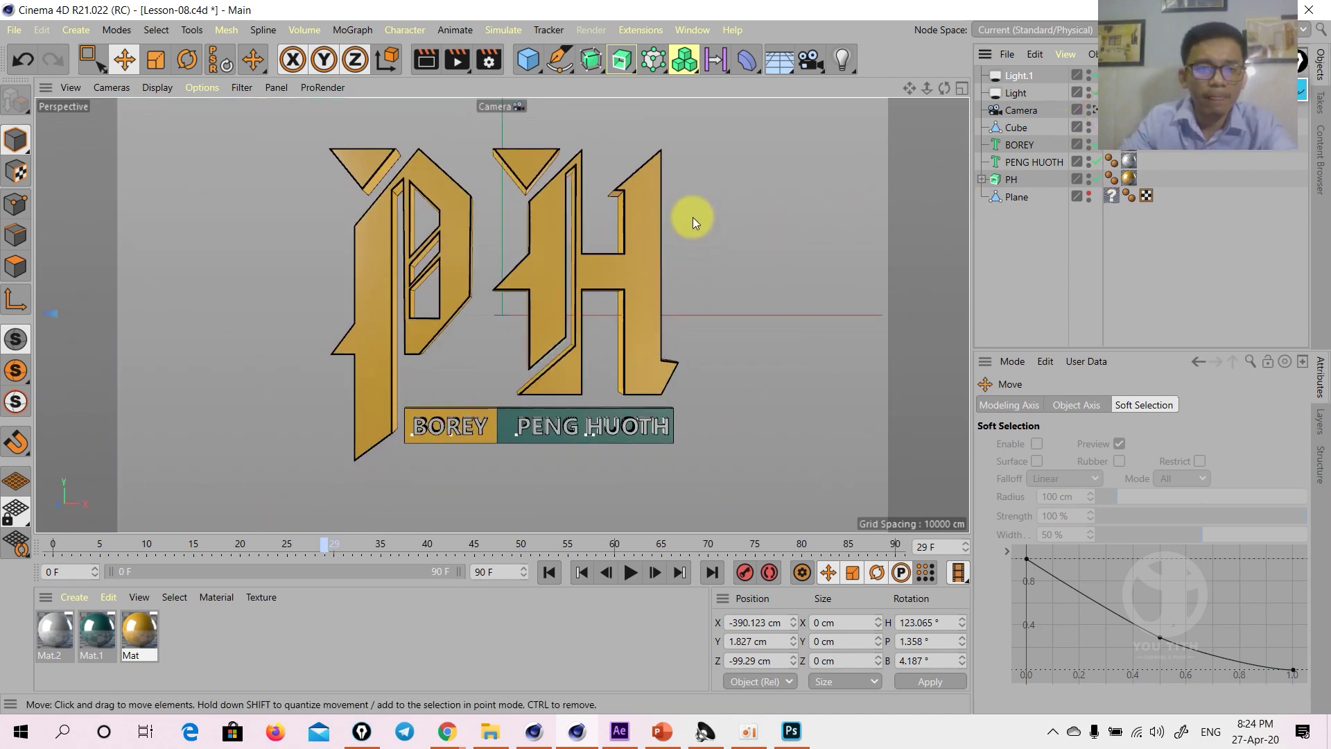
{"action": "left_click", "coordinate": [421, 67]}
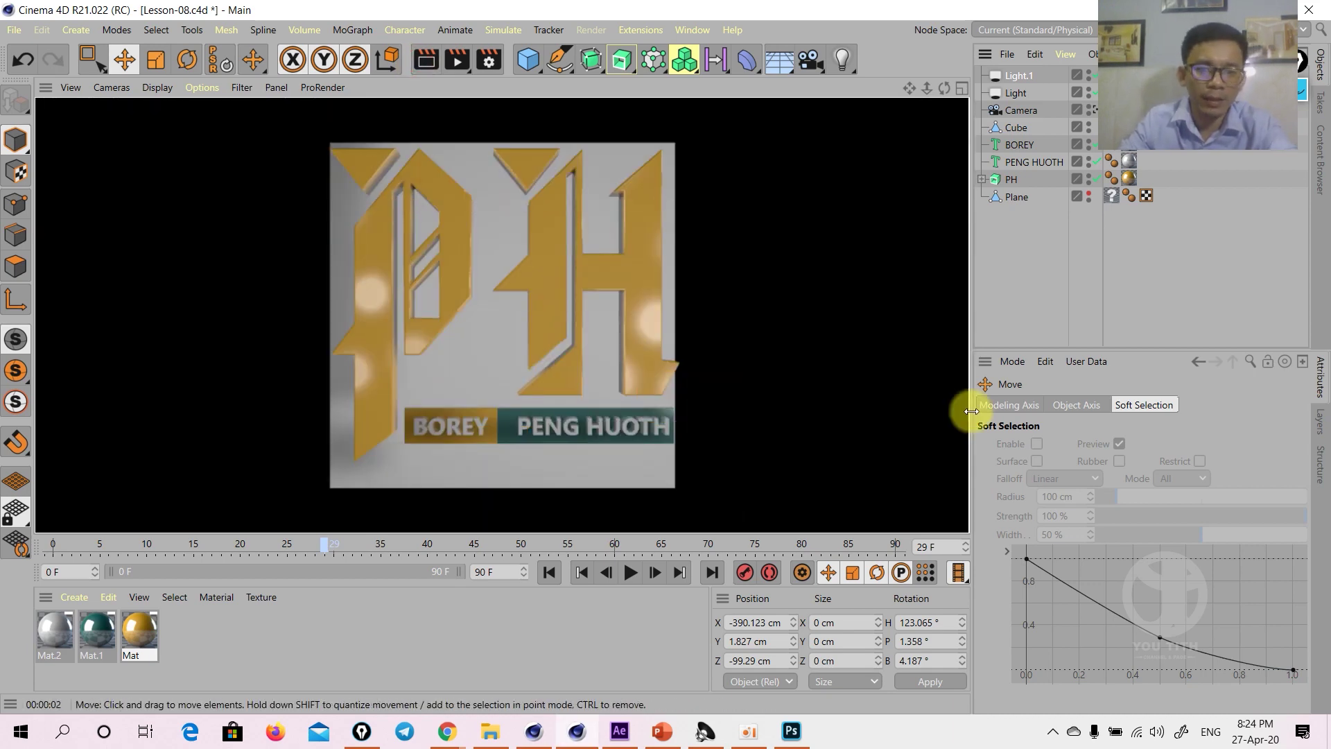
Apply the HDTV 1080 25 output preset (1920×1080) in Render Settings, then switch to After Effects
{"action": "left_click", "coordinate": [489, 60]}
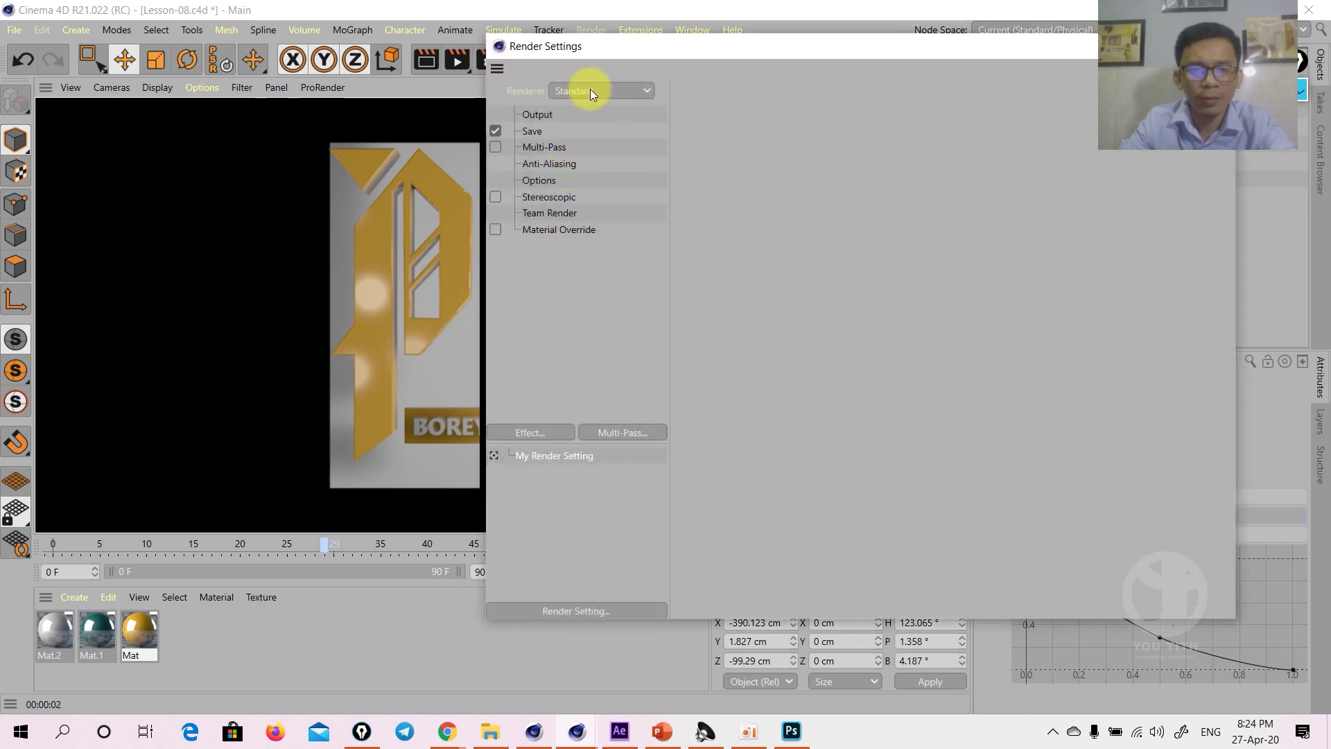
{"action": "left_click", "coordinate": [533, 132]}
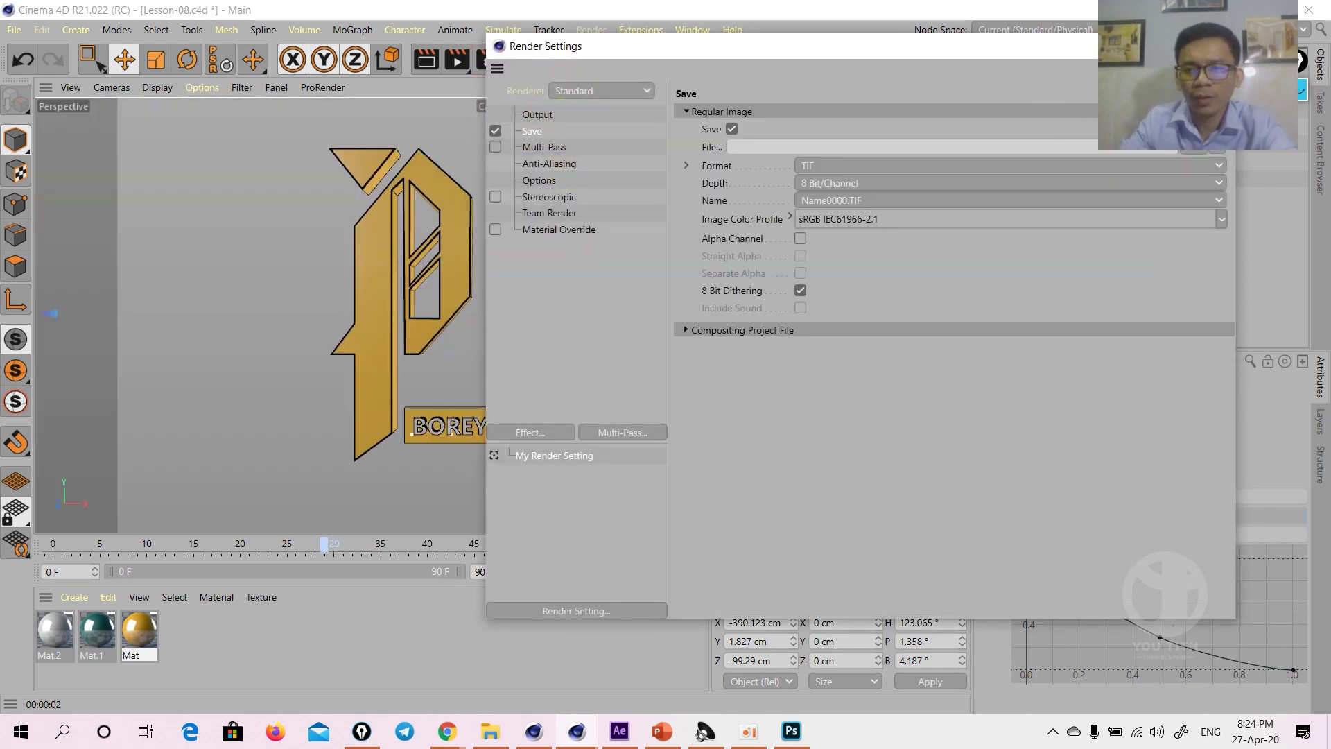
{"action": "left_click", "coordinate": [1224, 46]}
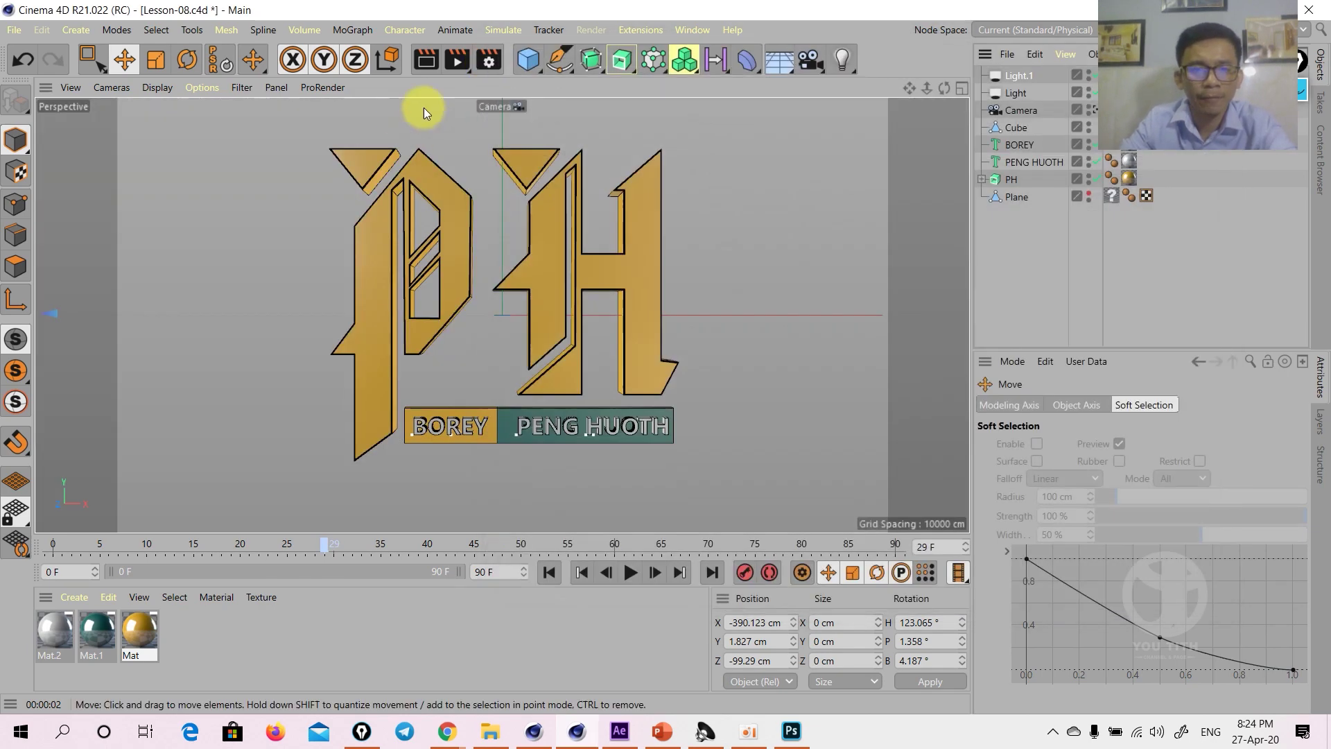
{"action": "left_click", "coordinate": [488, 64]}
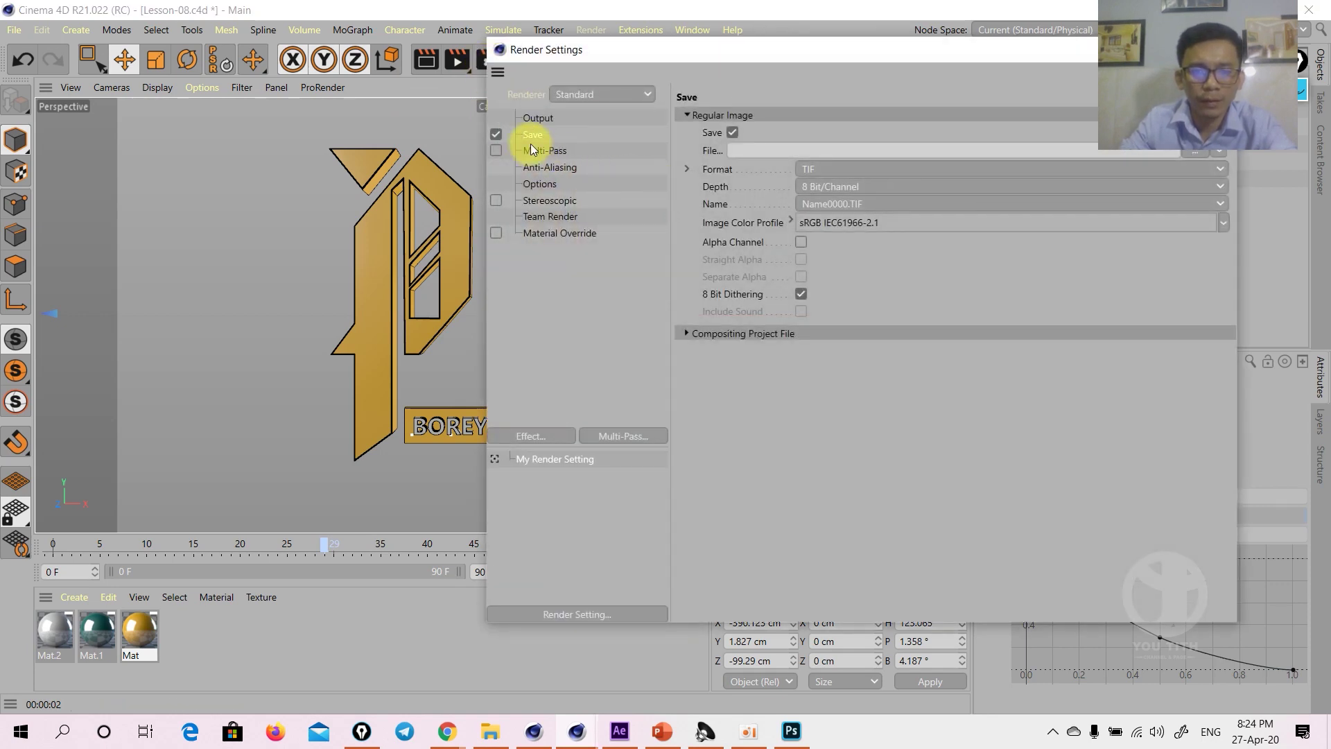
{"action": "left_click", "coordinate": [534, 118]}
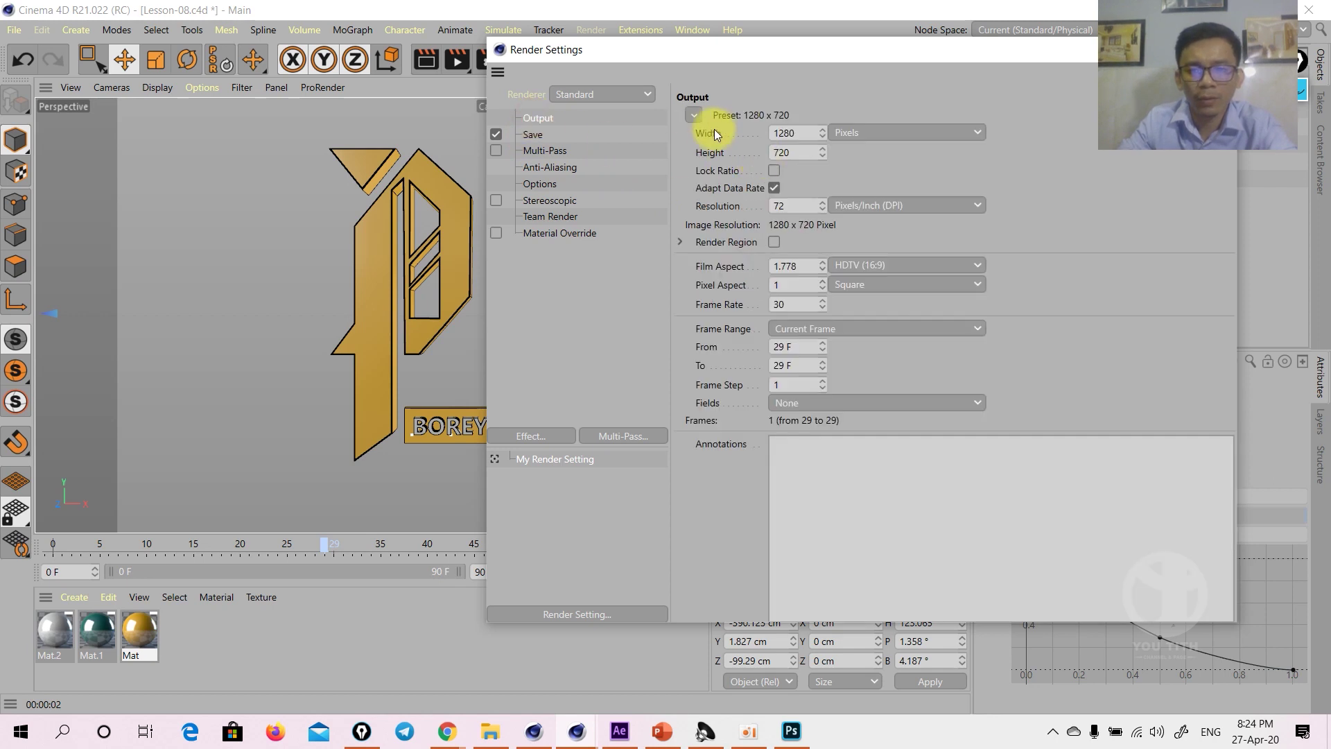
{"action": "mouse_move", "coordinate": [728, 168]}
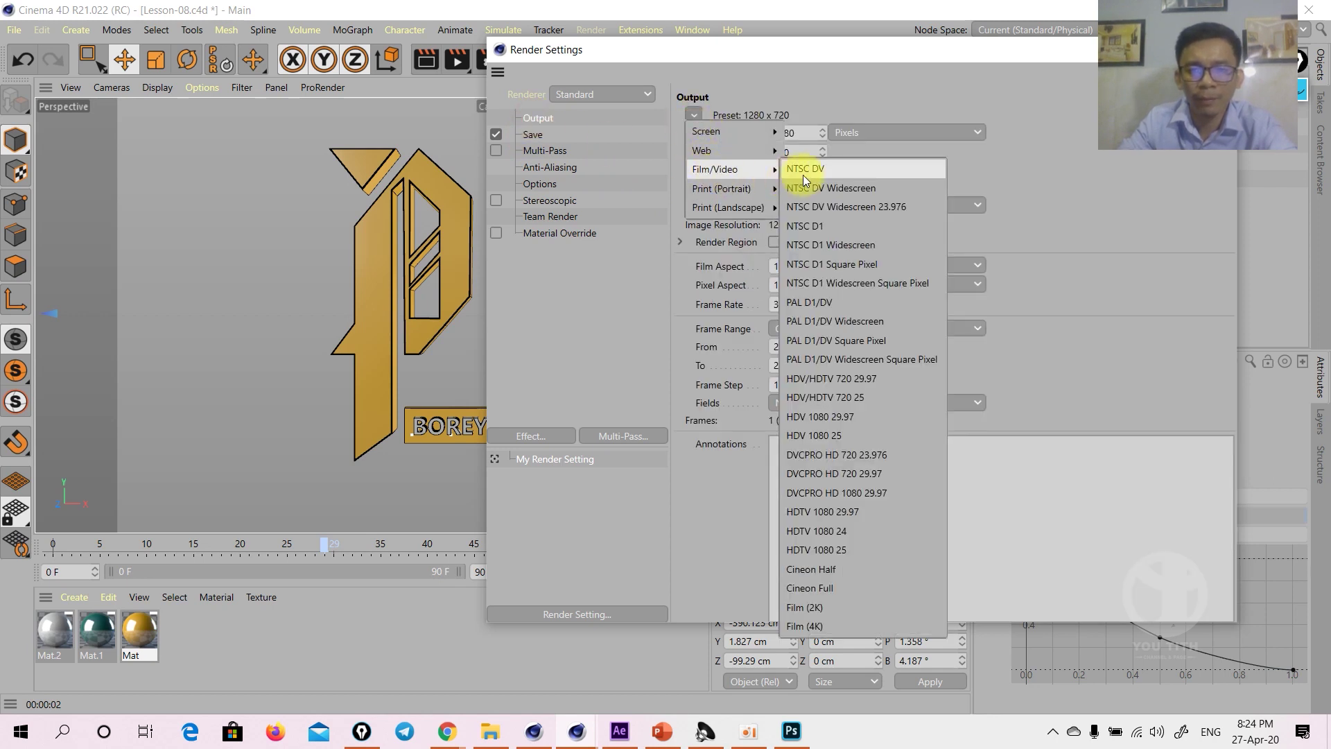
{"action": "left_click", "coordinate": [864, 555]}
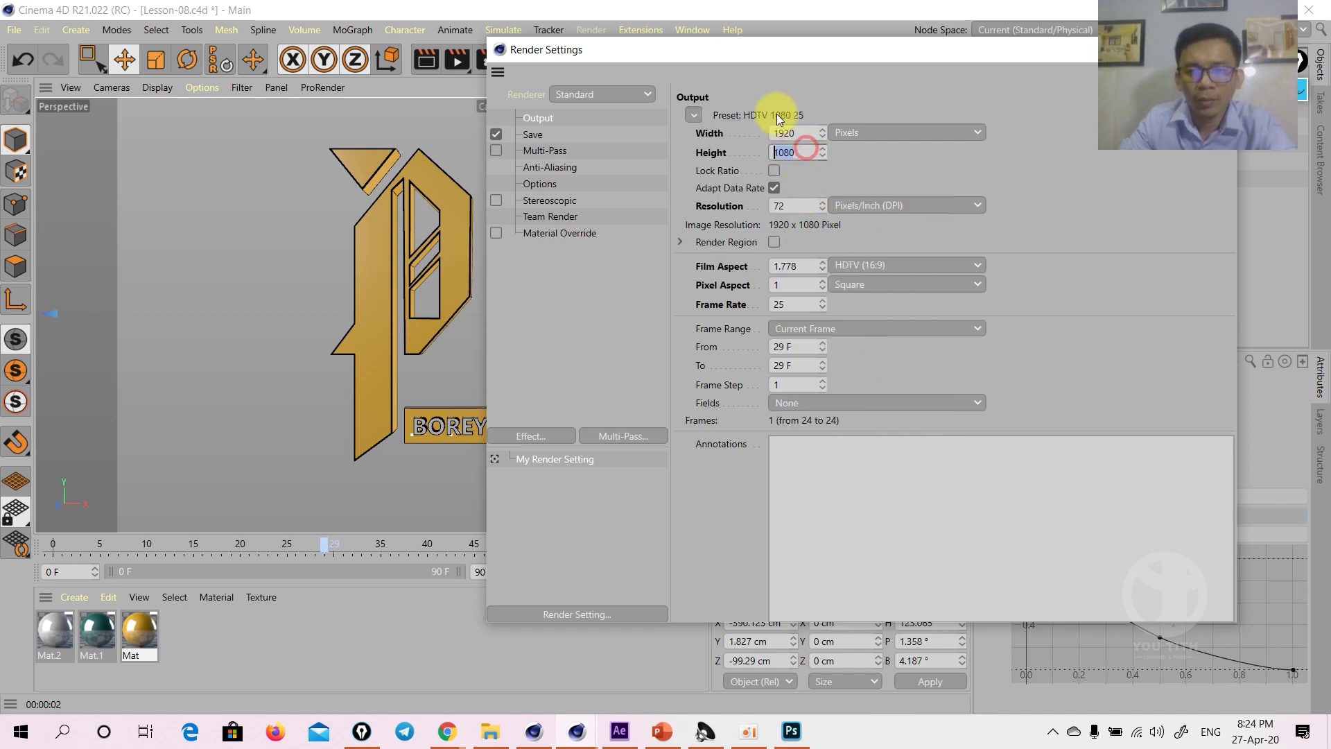
{"action": "left_click", "coordinate": [620, 732]}
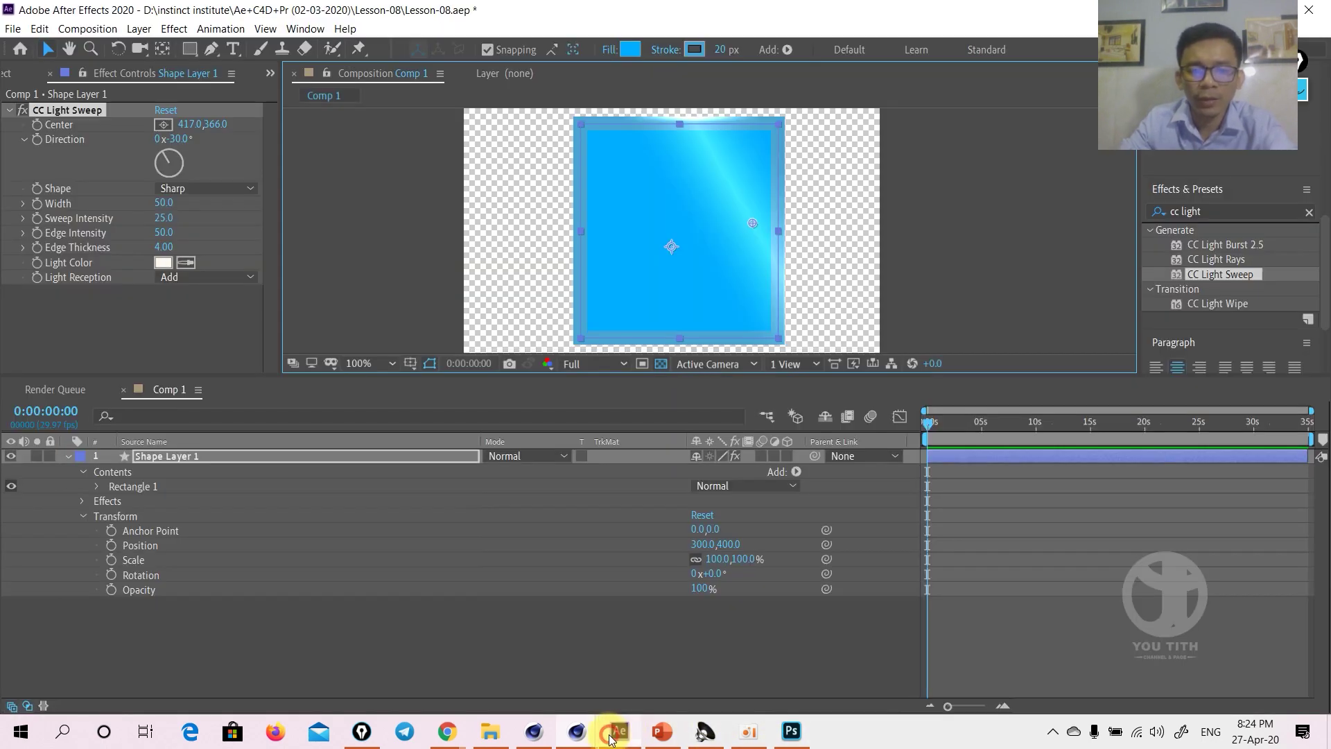
Review Comp 1's settings (600×800, 29.97 fps) unchanged, then return to Cinema 4D
{"action": "left_click", "coordinate": [89, 28]}
{"action": "left_click", "coordinate": [174, 66]}
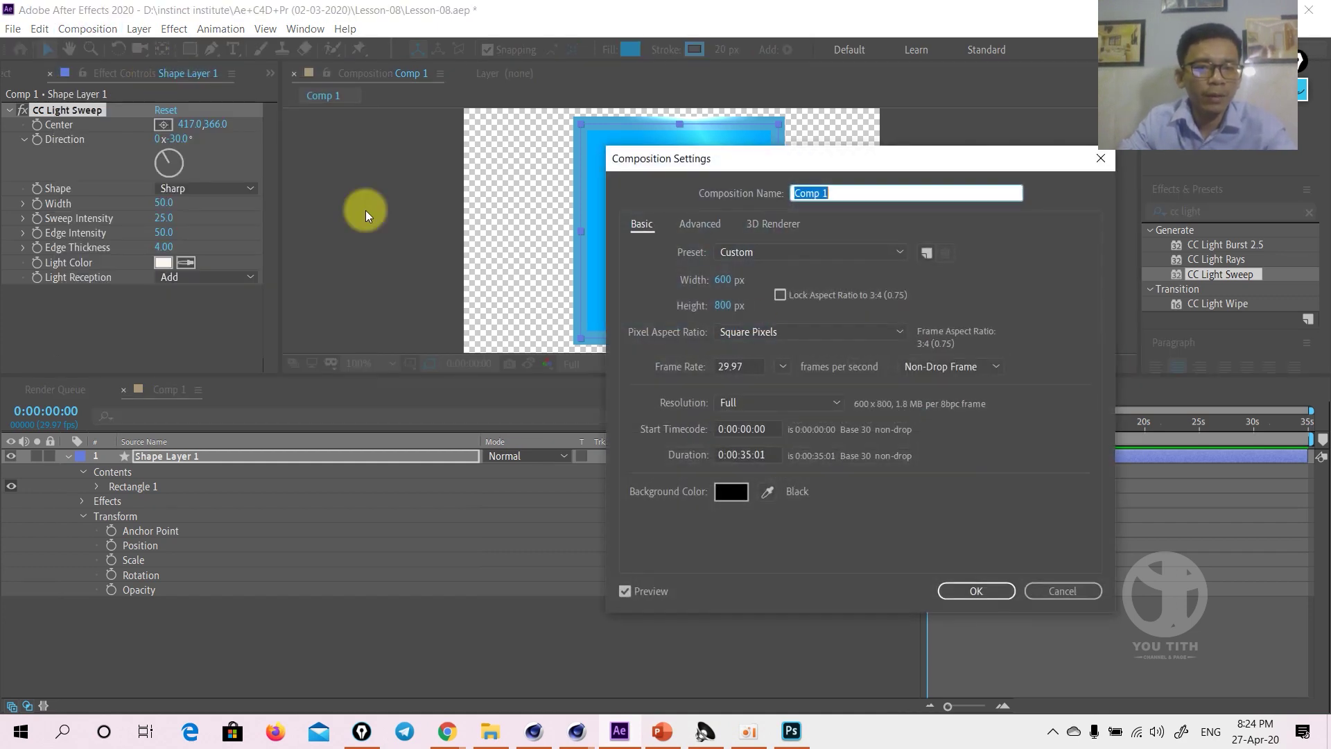
{"action": "left_click", "coordinate": [796, 256]}
{"action": "left_click", "coordinate": [570, 651]}
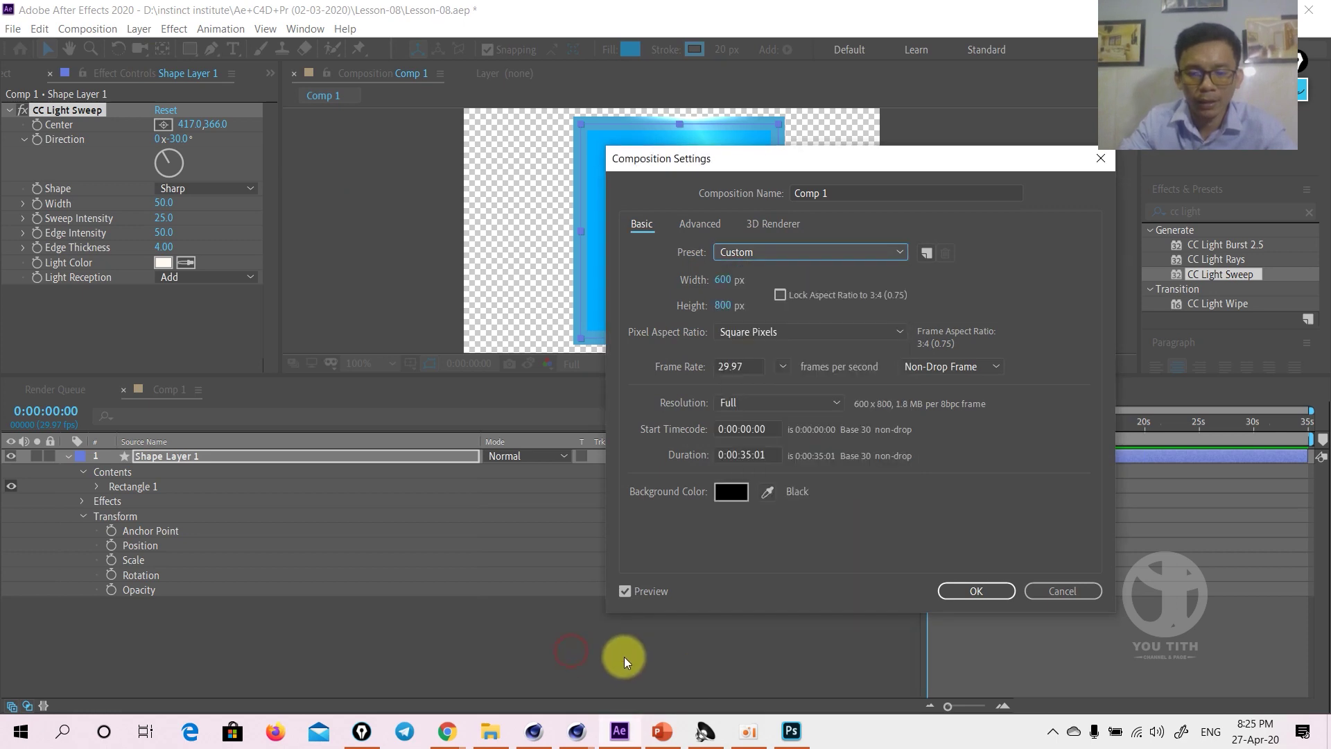
{"action": "mouse_move", "coordinate": [576, 731]}
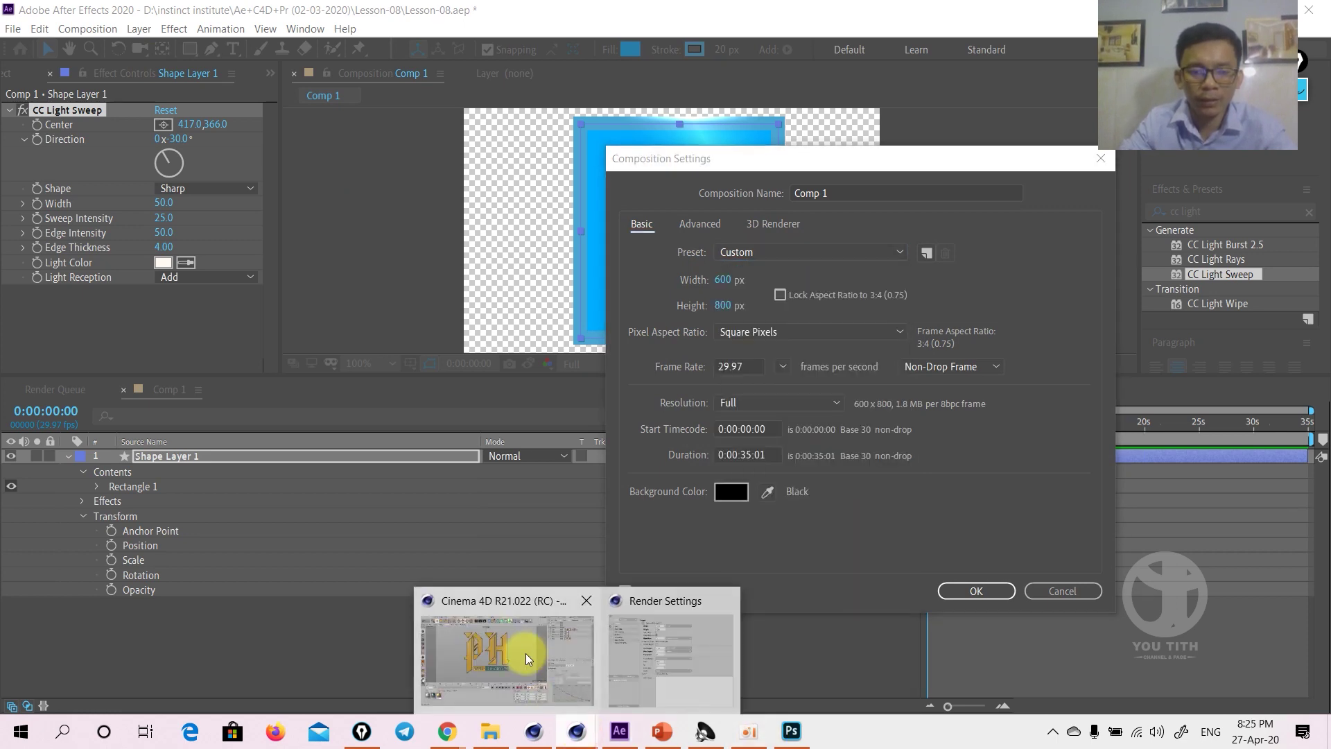
{"action": "left_click", "coordinate": [526, 652]}
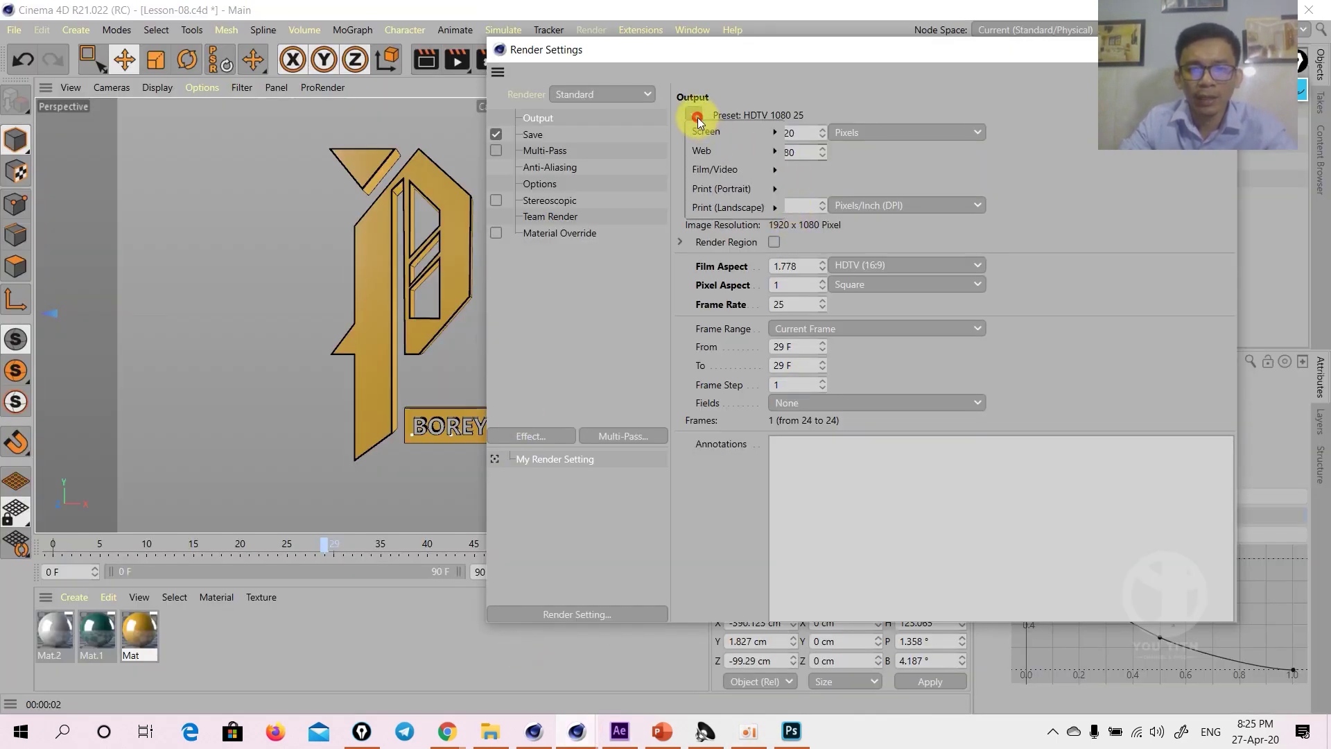
Choose the HDTV 1080 25 output preset and render a quick viewport preview of the PH logo
{"action": "left_click", "coordinate": [846, 106]}
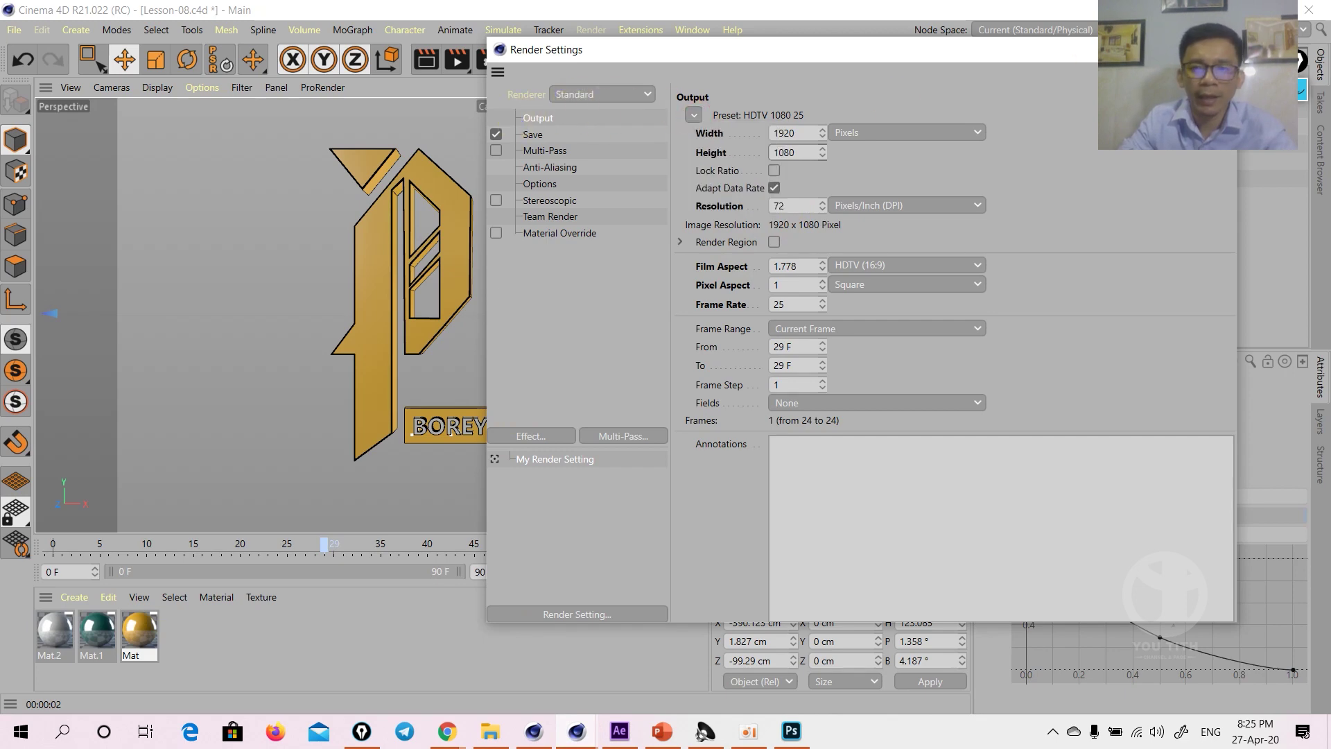
{"action": "left_click", "coordinate": [1224, 49]}
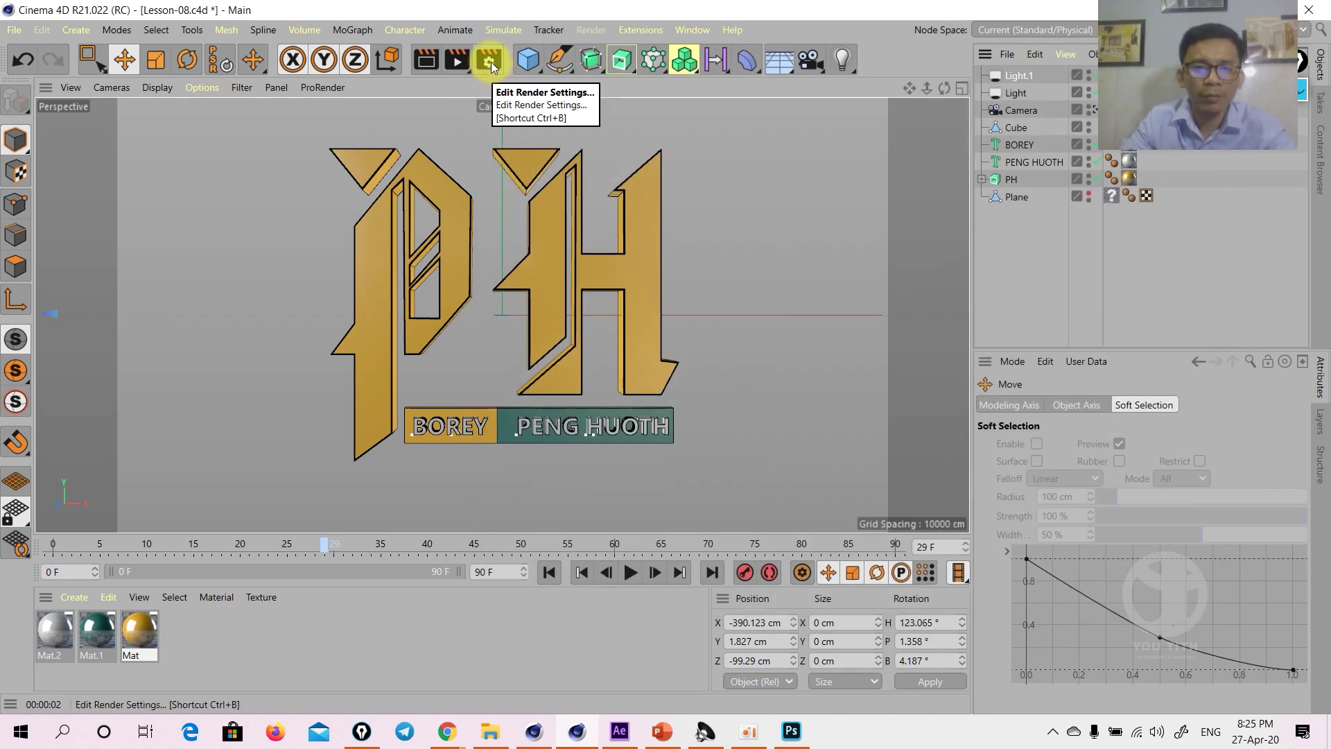
{"action": "left_click", "coordinate": [491, 61]}
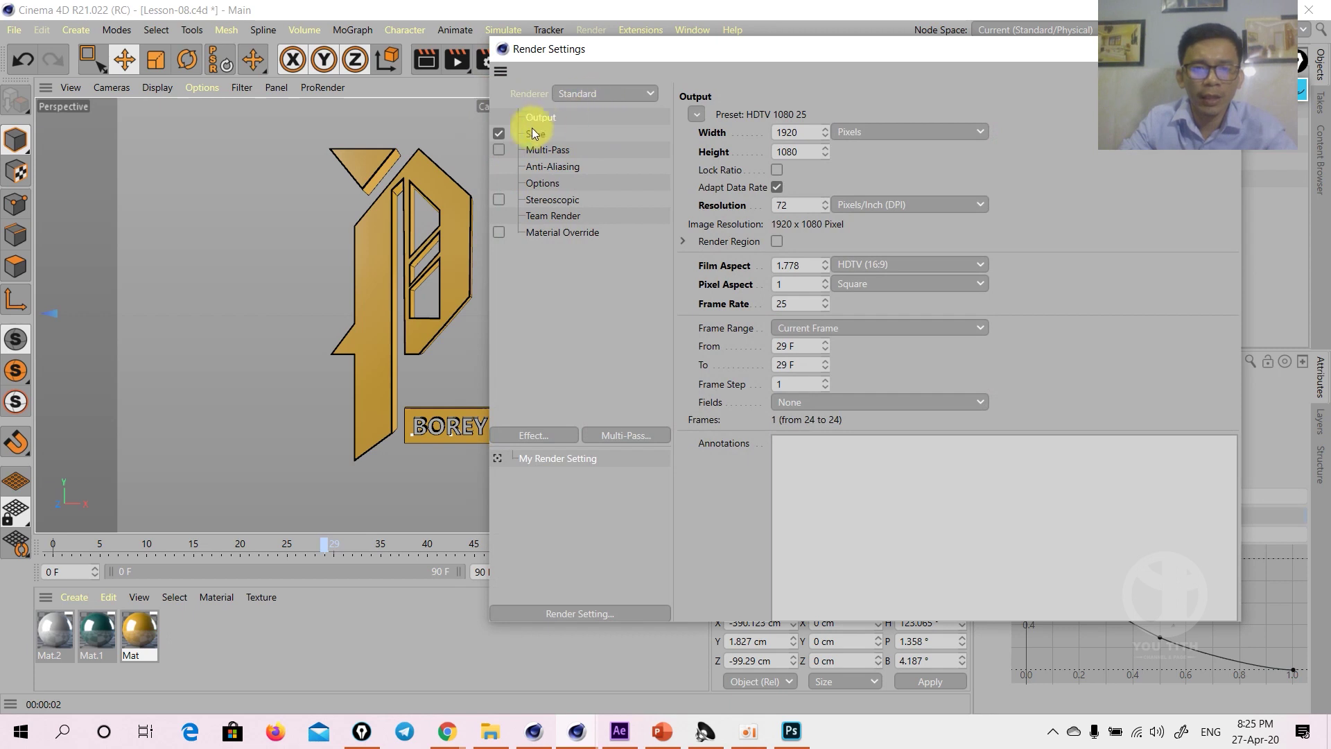
{"action": "left_click", "coordinate": [696, 114]}
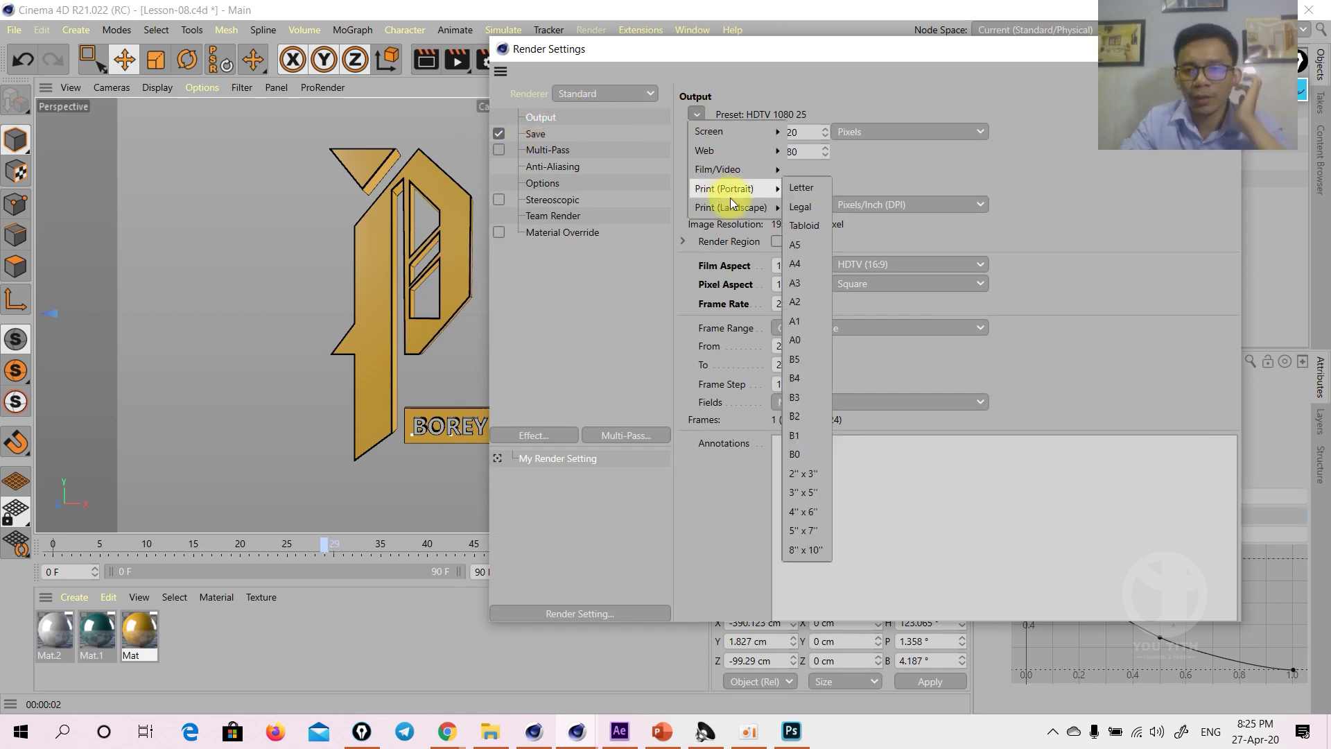
{"action": "mouse_move", "coordinate": [728, 168]}
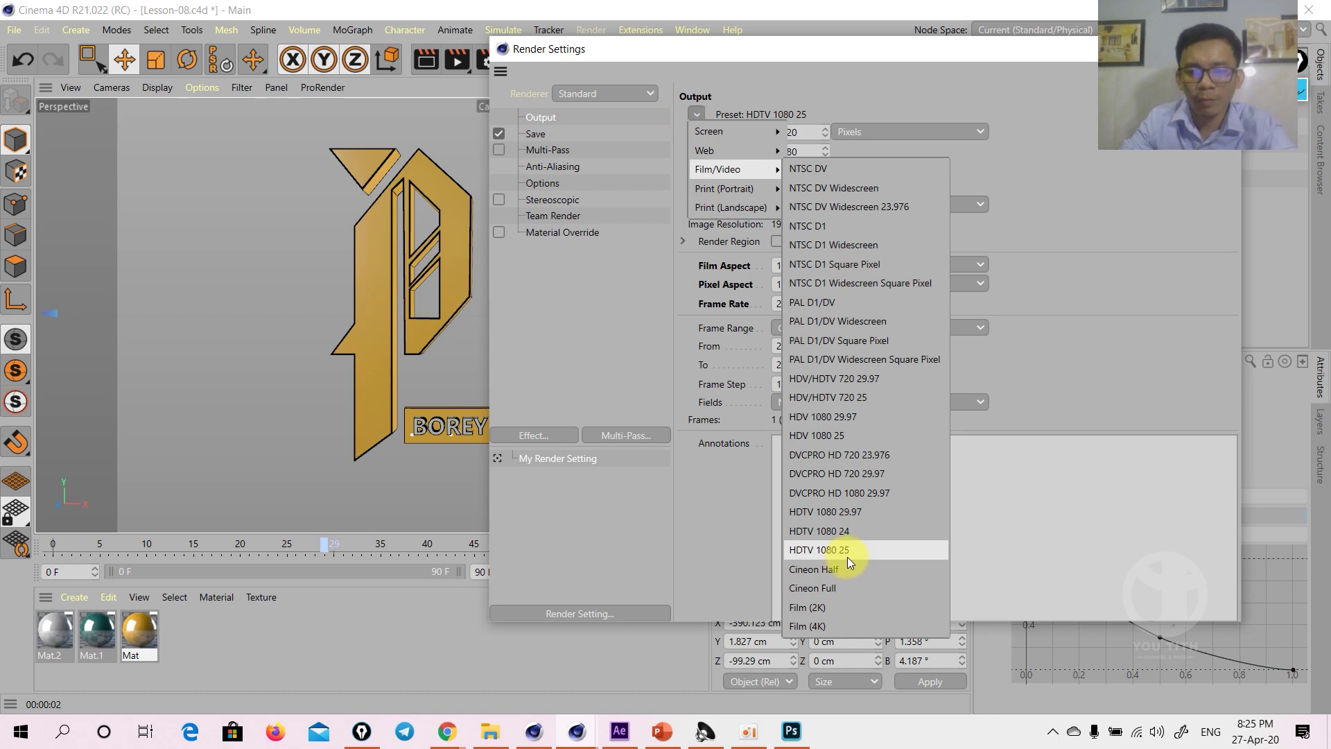
{"action": "left_click", "coordinate": [850, 550]}
{"action": "left_click", "coordinate": [1225, 48]}
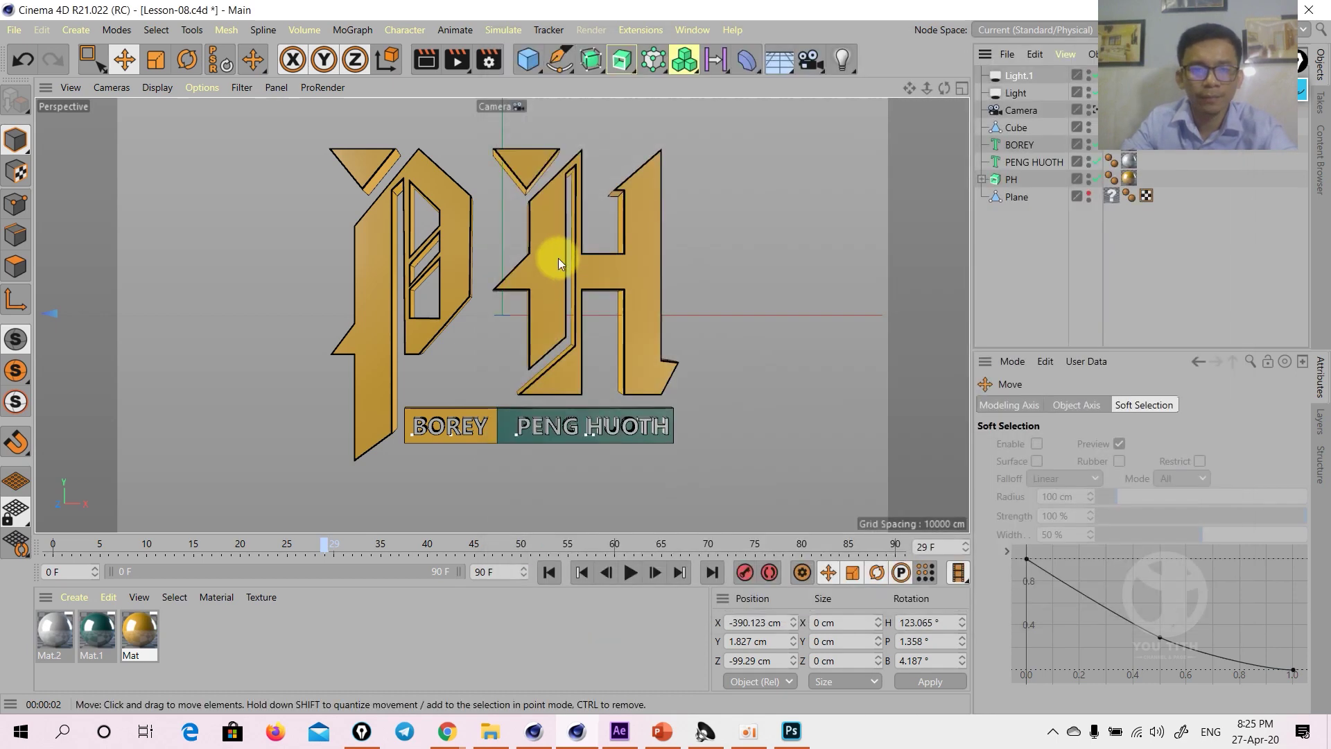
{"action": "key", "text": "ctrl+r"}
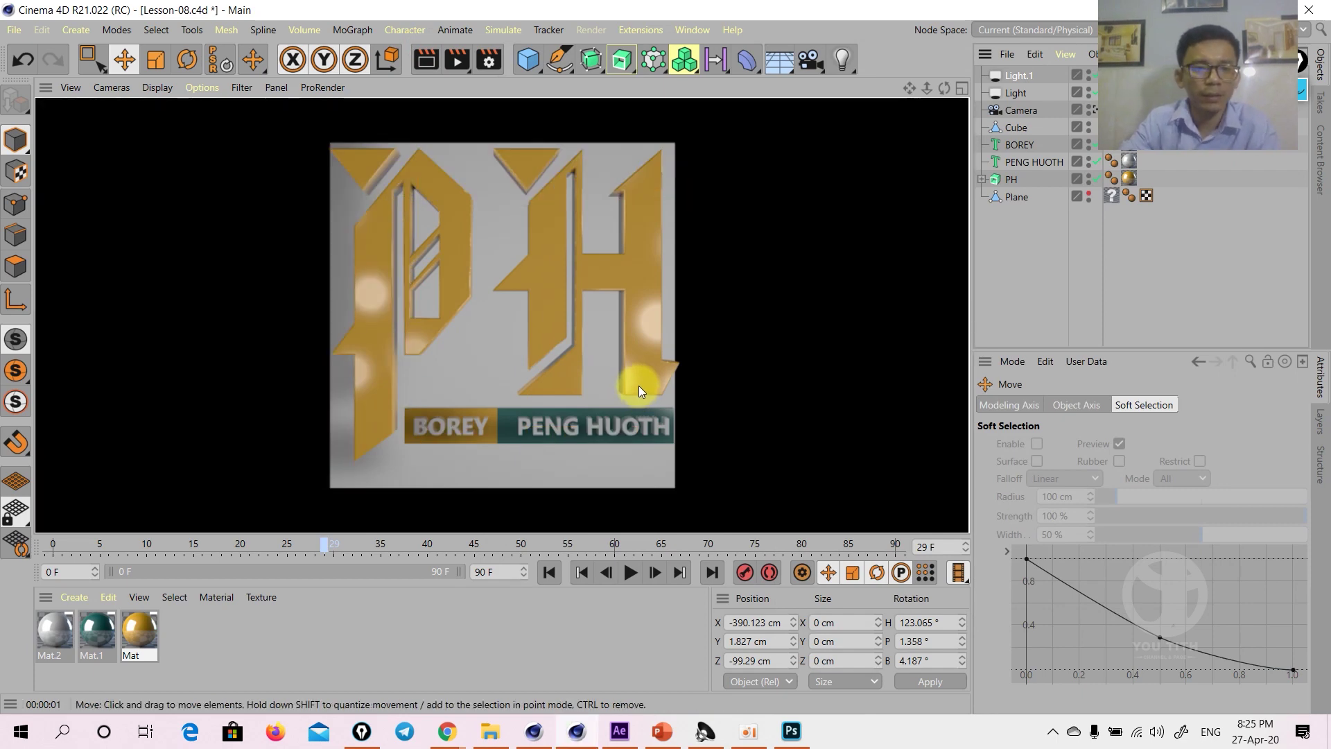
Delete the backdrop Plane and render the gold PH logo against black
{"action": "left_click", "coordinate": [799, 368]}
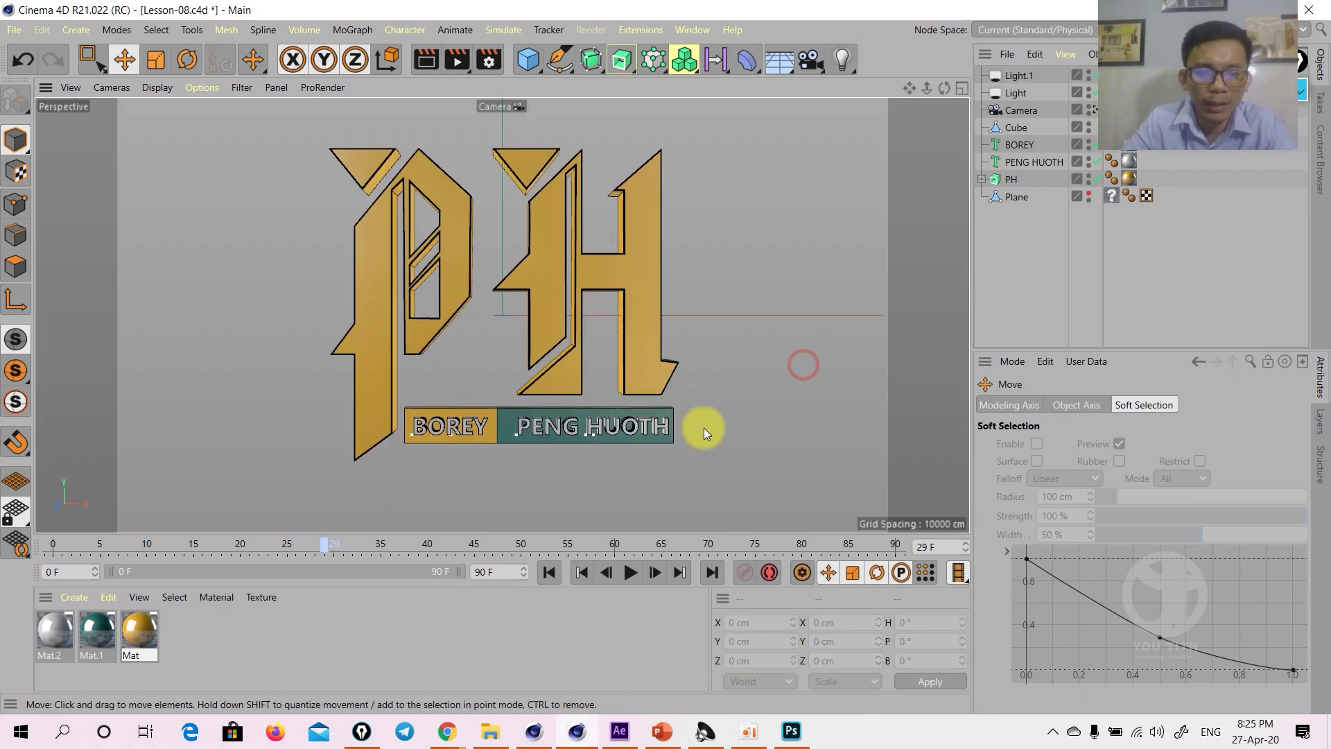
{"action": "left_click", "coordinate": [1018, 199]}
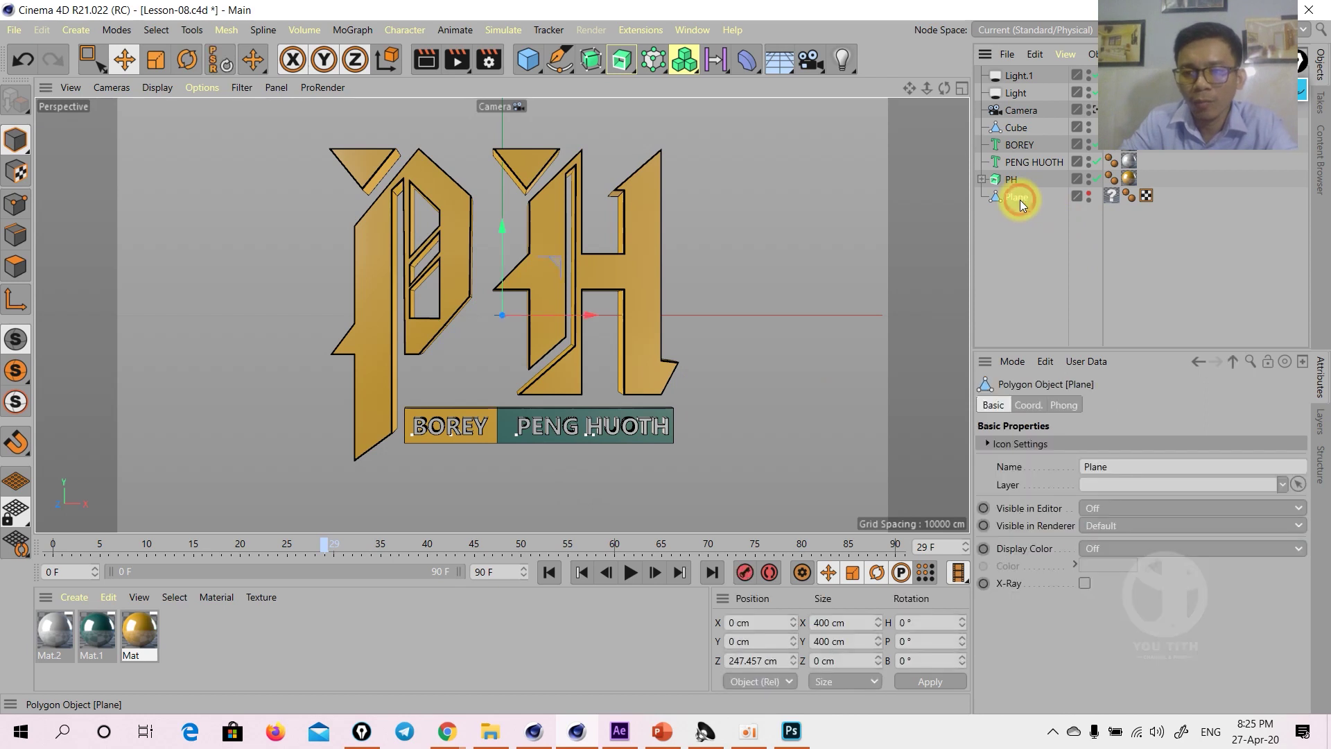
{"action": "left_click", "coordinate": [1084, 193]}
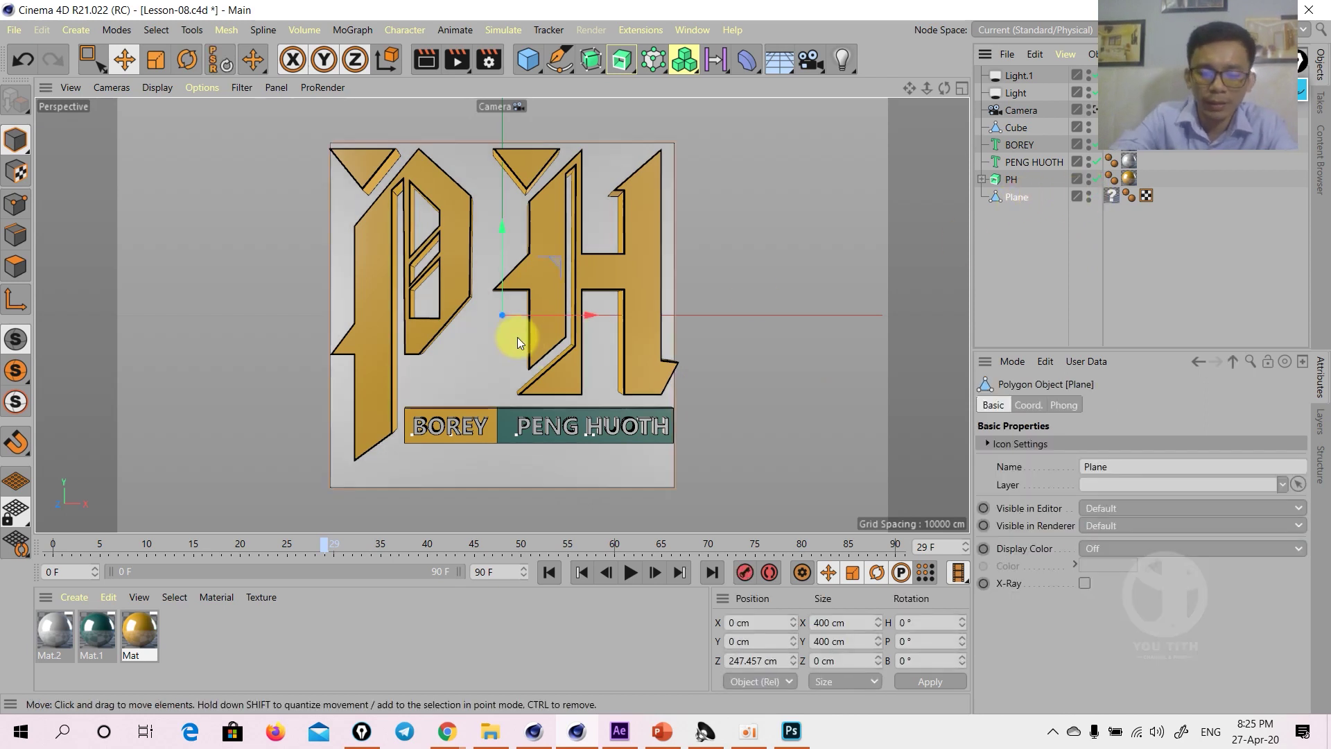
{"action": "key", "text": "Delete"}
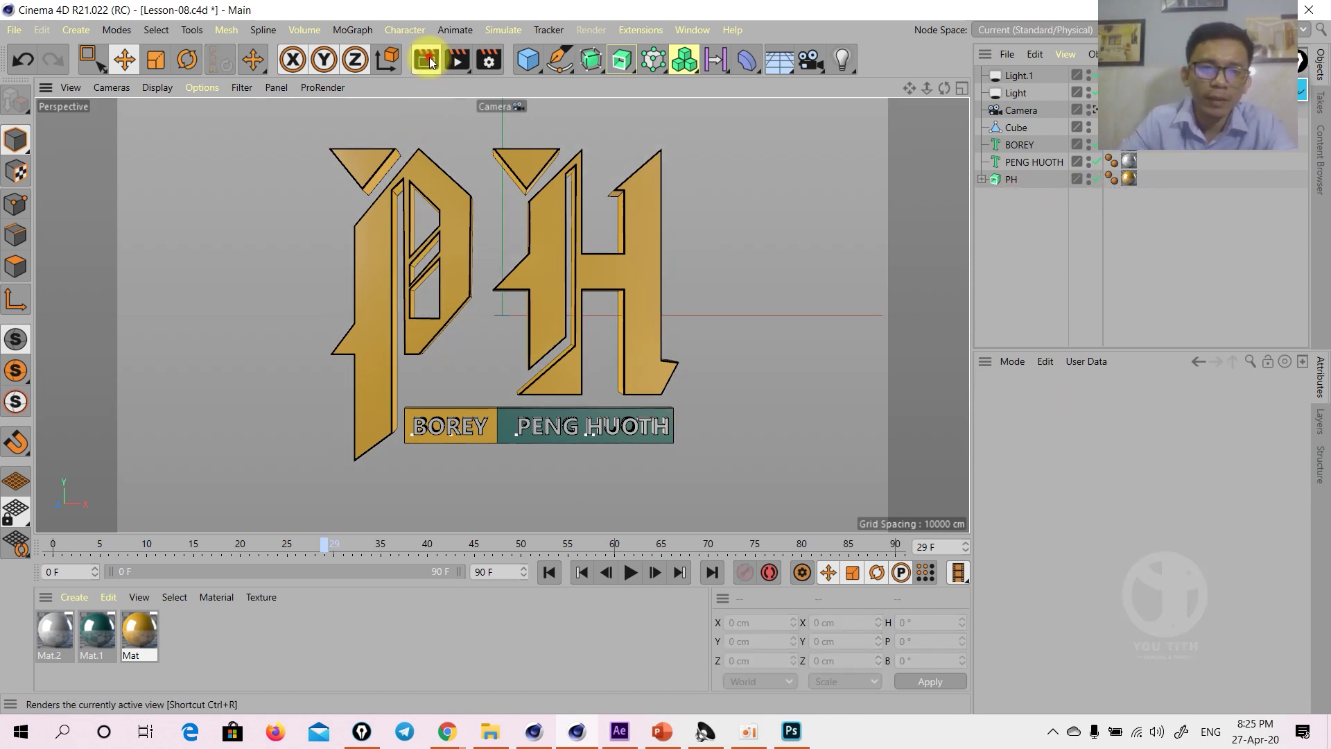
{"action": "left_click", "coordinate": [427, 59]}
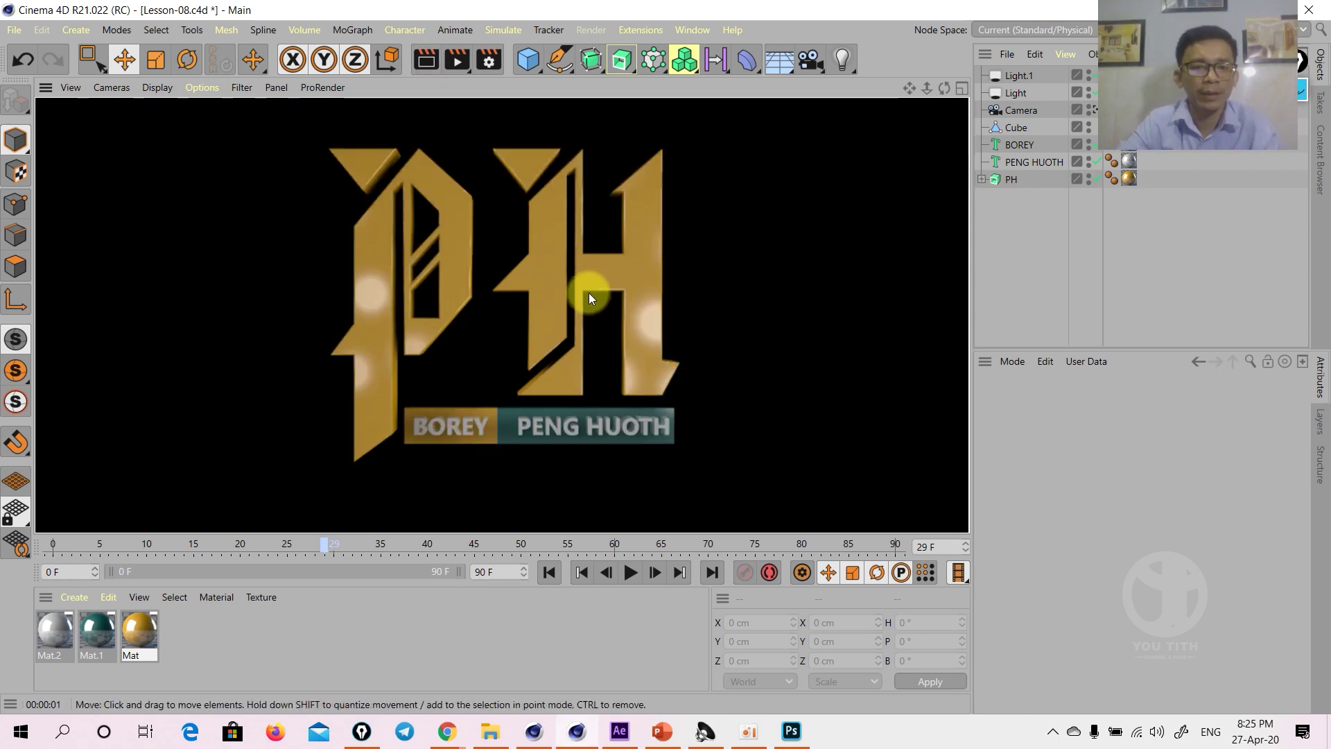
Add an Ambient Occlusion render effect with Enable Cache ticked
{"action": "left_click", "coordinate": [488, 62]}
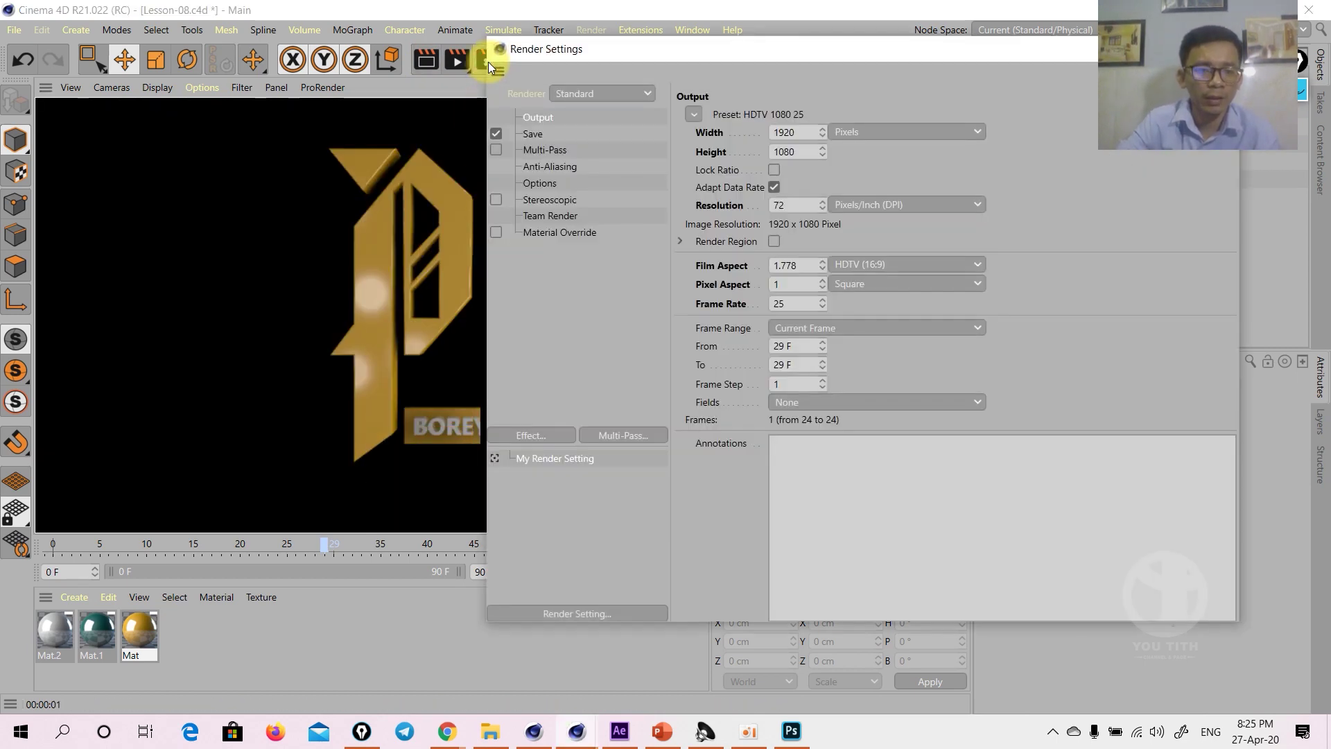
{"action": "left_click", "coordinate": [543, 437]}
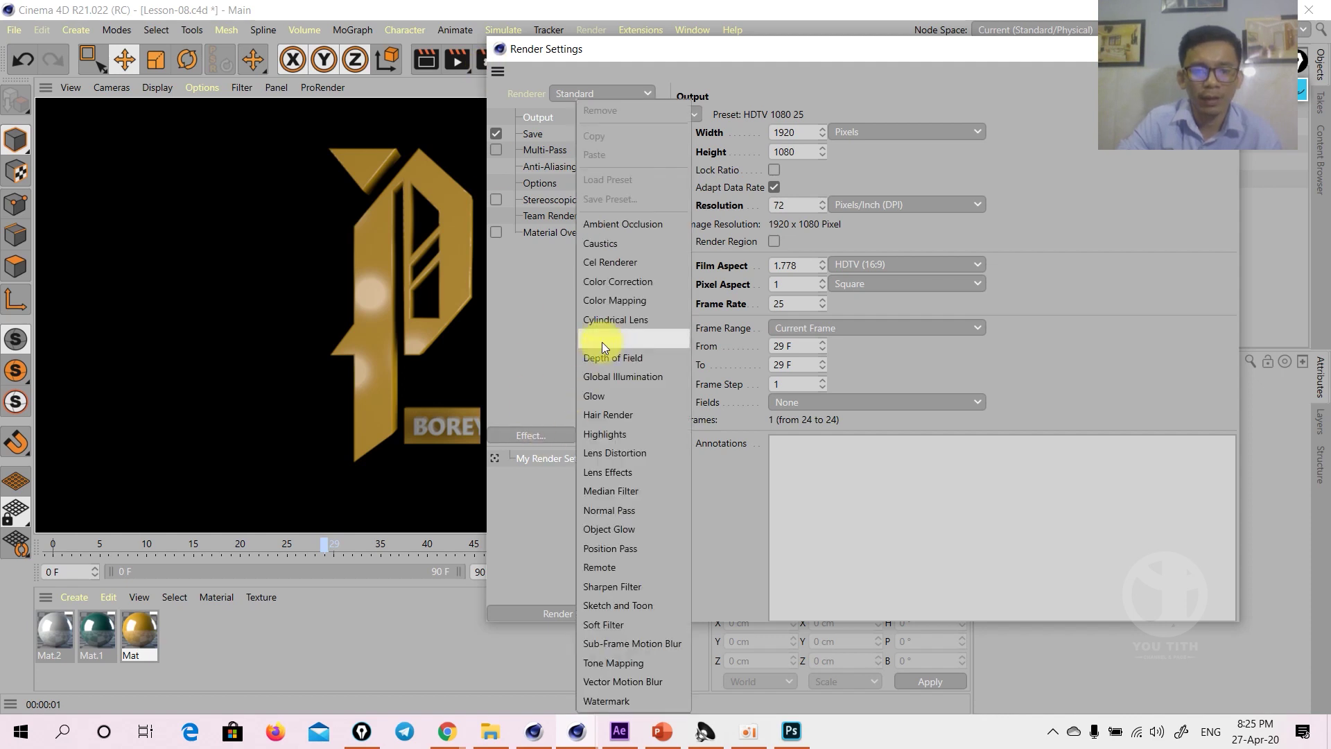
{"action": "left_click", "coordinate": [626, 227]}
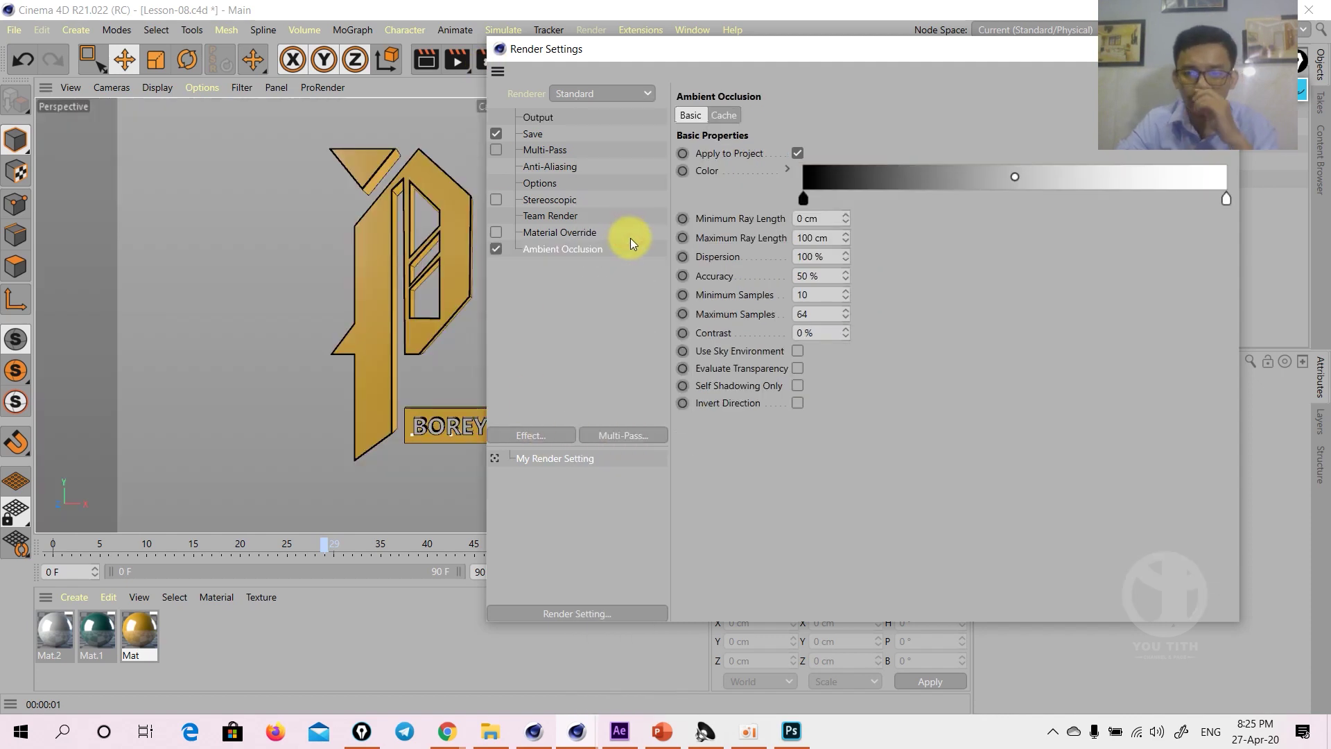
{"action": "left_click", "coordinate": [726, 116]}
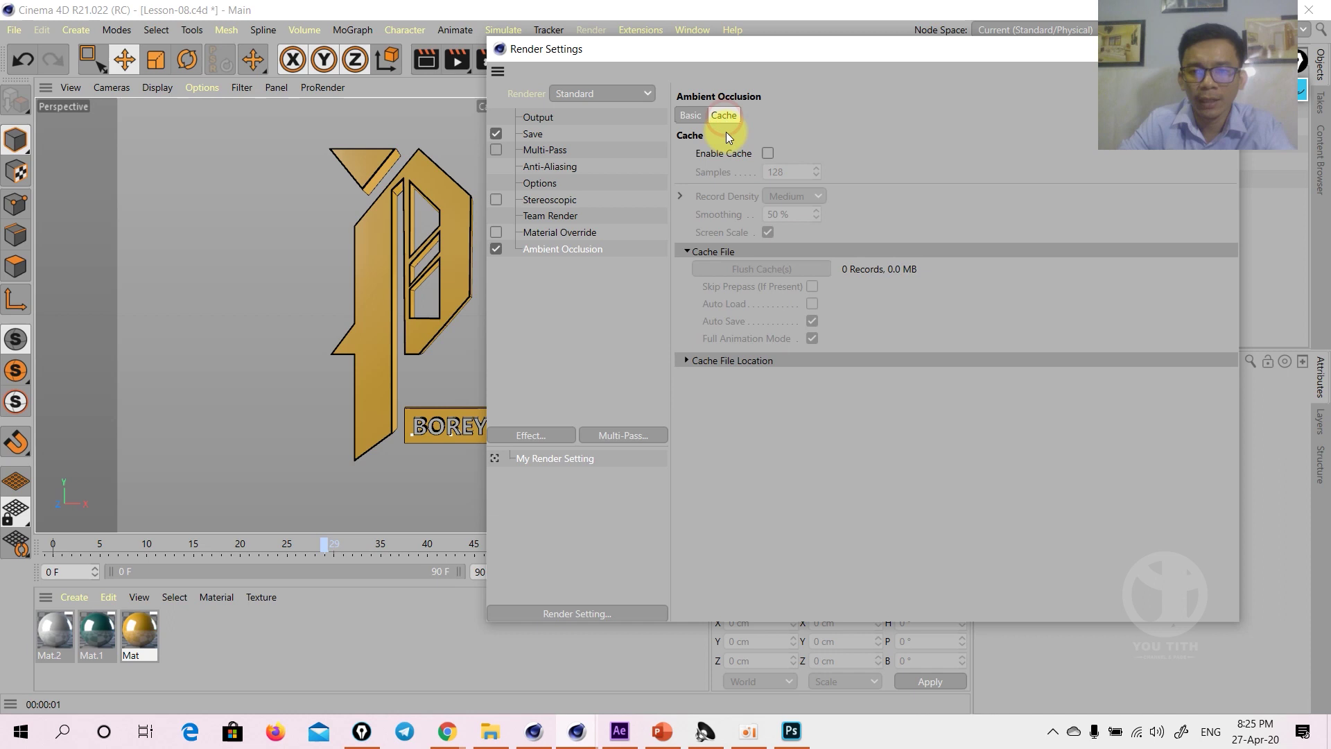
{"action": "left_click", "coordinate": [768, 153]}
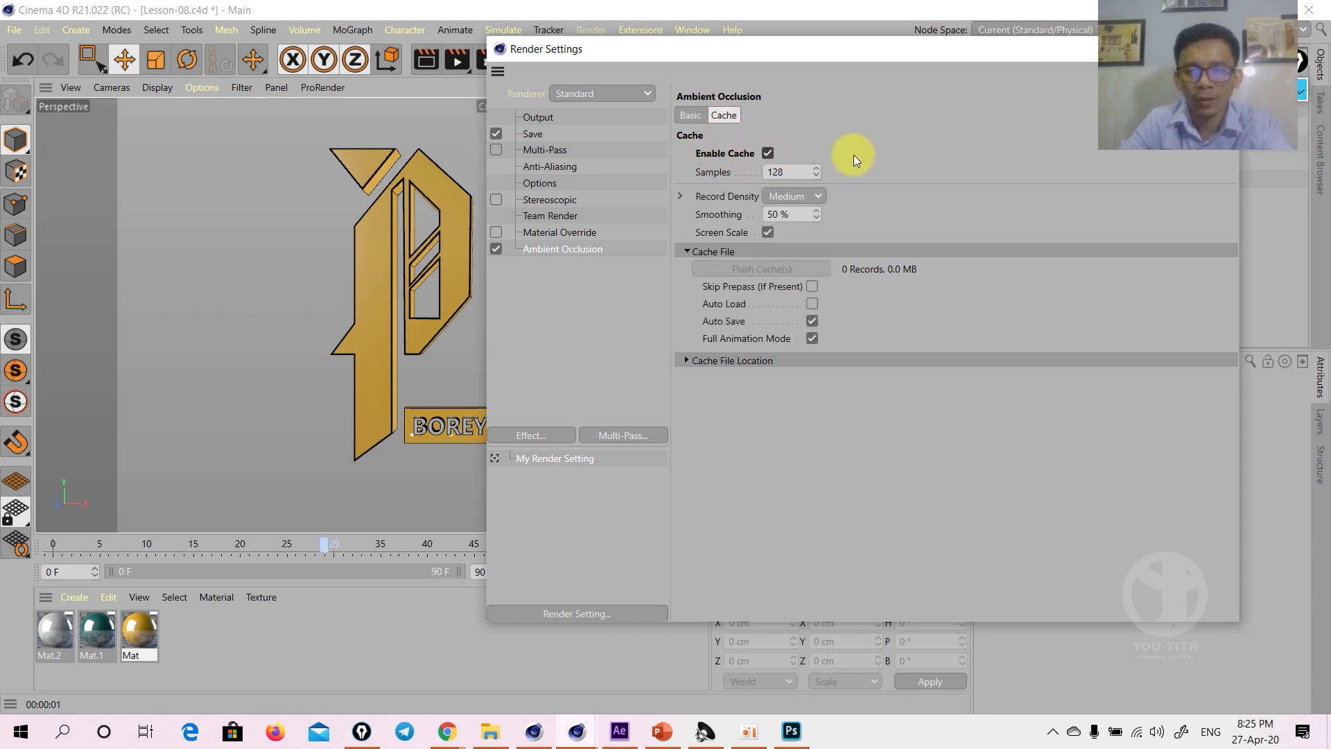
{"action": "left_click", "coordinate": [1230, 49]}
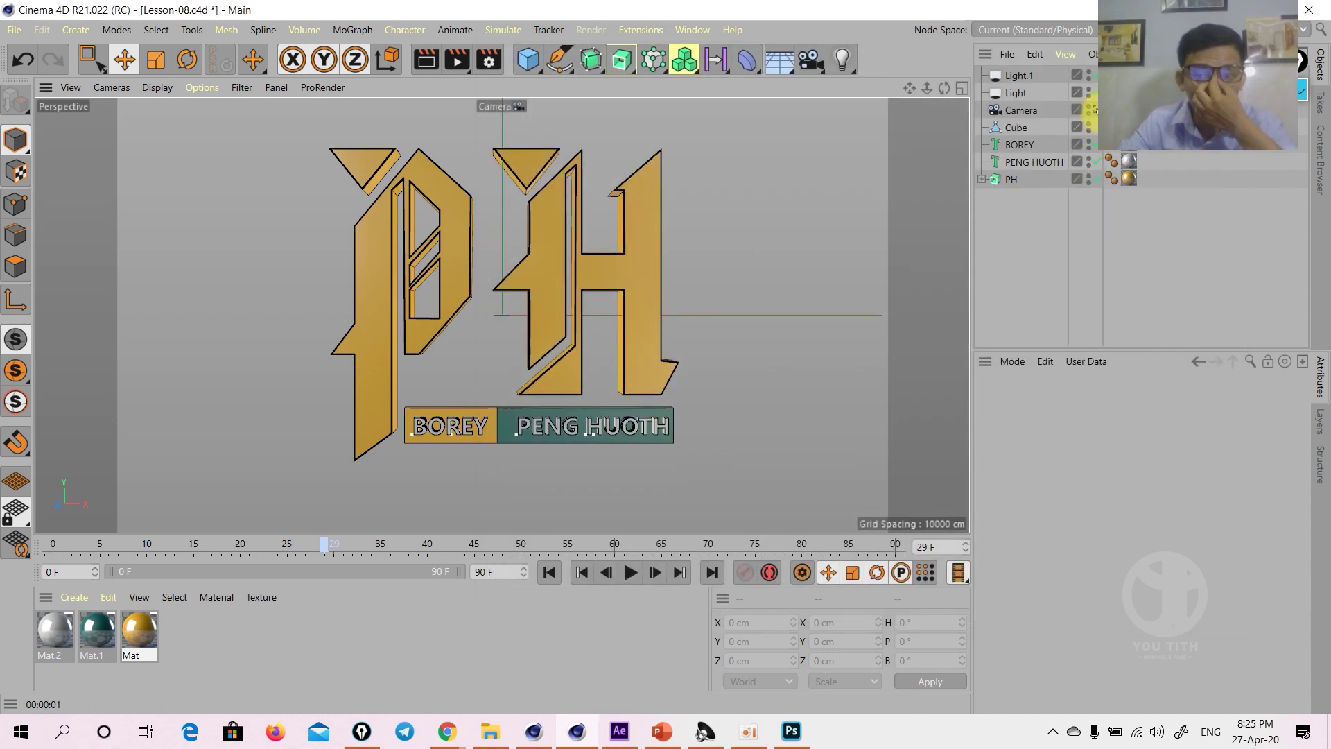
Leave the camera view and add a new area light, Light.2
{"action": "left_click", "coordinate": [1095, 111]}
{"action": "mouse_move", "coordinate": [538, 290]}
{"action": "left_mouse_down", "text": "alt"}
{"action": "mouse_move", "coordinate": [710, 384]}
{"action": "mouse_move", "coordinate": [648, 347]}
{"action": "left_mouse_up", "text": "alt"}
{"action": "left_click", "coordinate": [1019, 75]}
{"action": "left_click_drag", "start_coordinate": [843, 59], "coordinate": [1023, 132]}
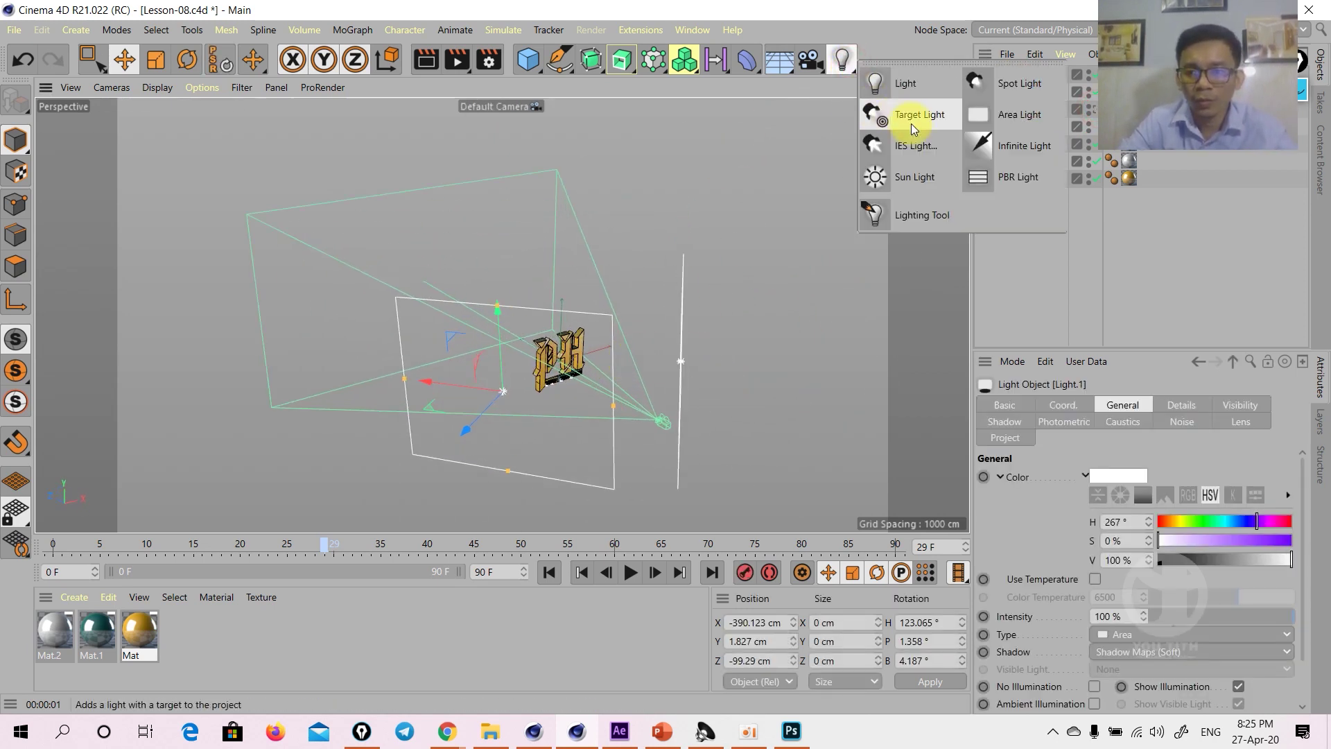
{"action": "left_click", "coordinate": [1022, 131]}
{"action": "scroll", "coordinate": [565, 381], "scroll_direction": "up", "scroll_amount": 2}
{"action": "scroll", "coordinate": [566, 387], "scroll_direction": "up", "scroll_amount": 3}
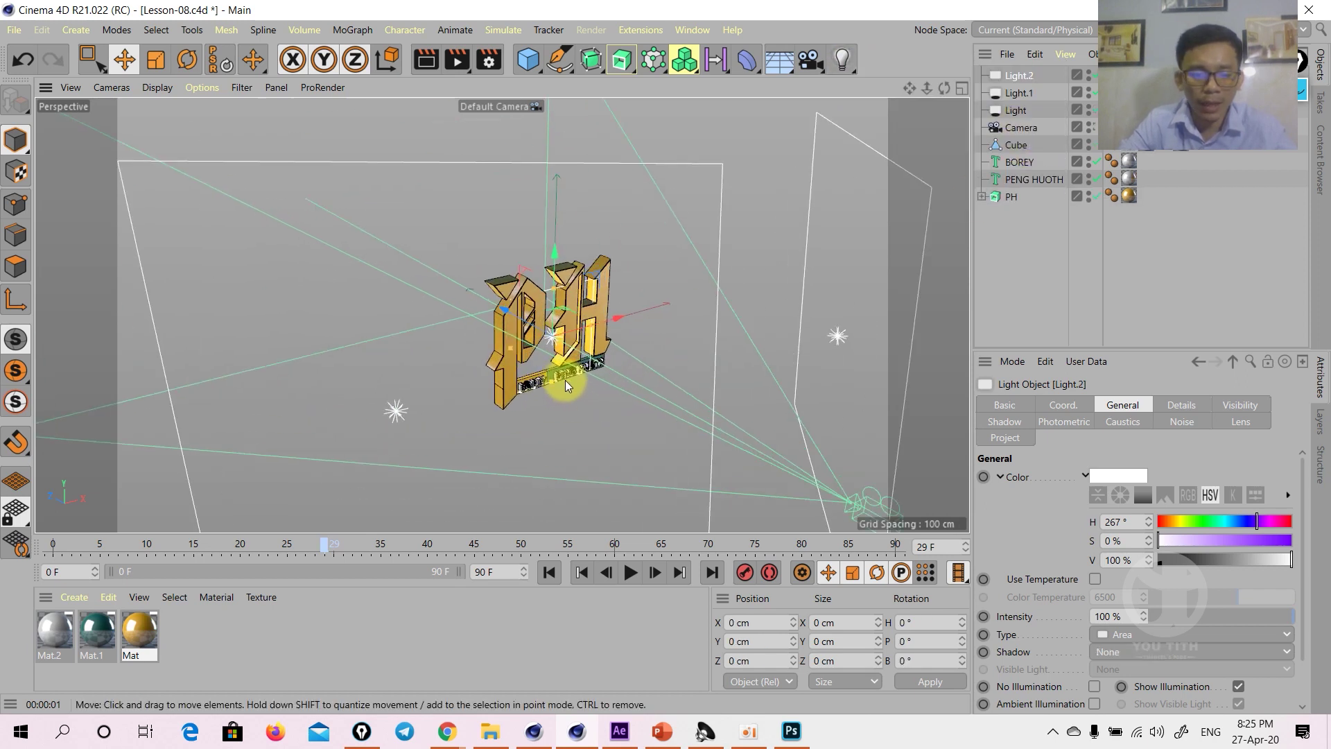
Move Light.2 up, tilt it to about 78°, and reposition it around the logo
{"action": "mouse_move", "coordinate": [569, 372]}
{"action": "left_mouse_down"}
{"action": "mouse_move", "coordinate": [551, 348]}
{"action": "mouse_move", "coordinate": [318, 404]}
{"action": "mouse_move", "coordinate": [560, 199]}
{"action": "left_mouse_up"}
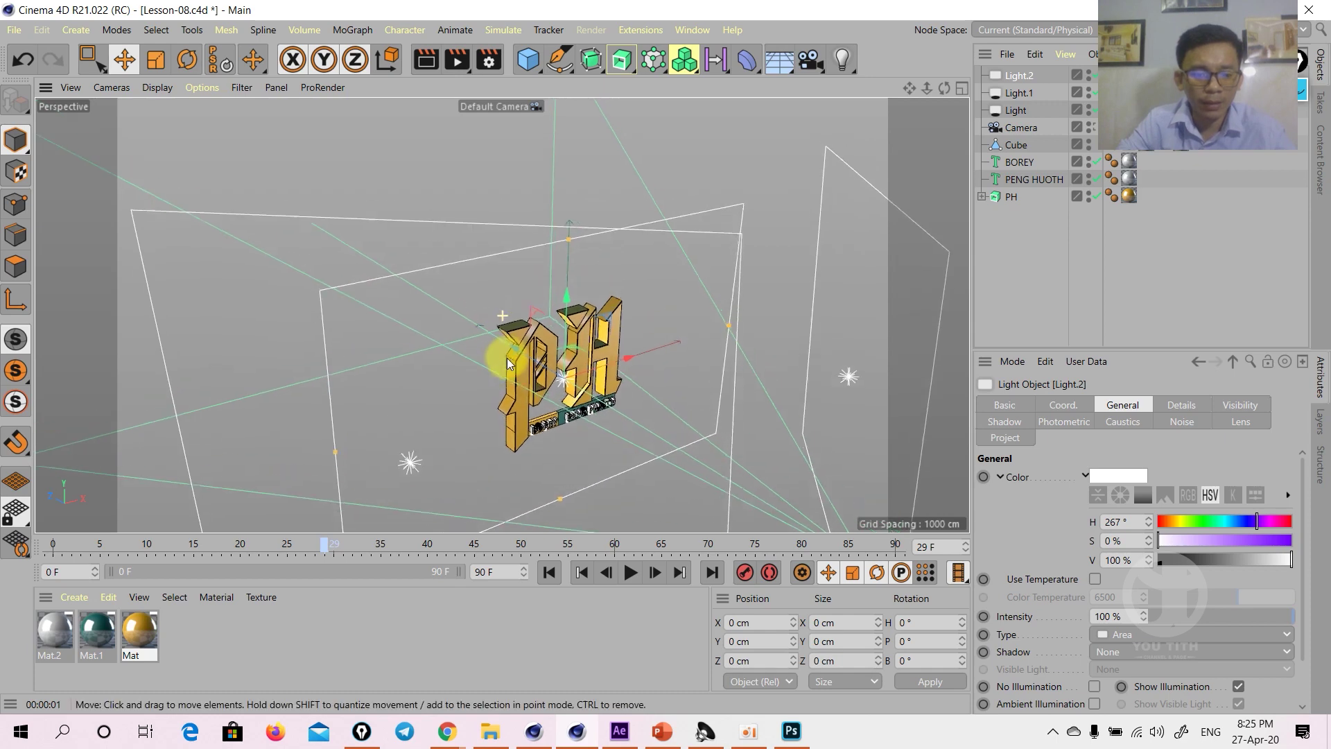
{"action": "key", "text": "r"}
{"action": "mouse_move", "coordinate": [579, 345]}
{"action": "left_mouse_down"}
{"action": "mouse_move", "coordinate": [556, 407]}
{"action": "mouse_move", "coordinate": [565, 380]}
{"action": "left_mouse_up"}
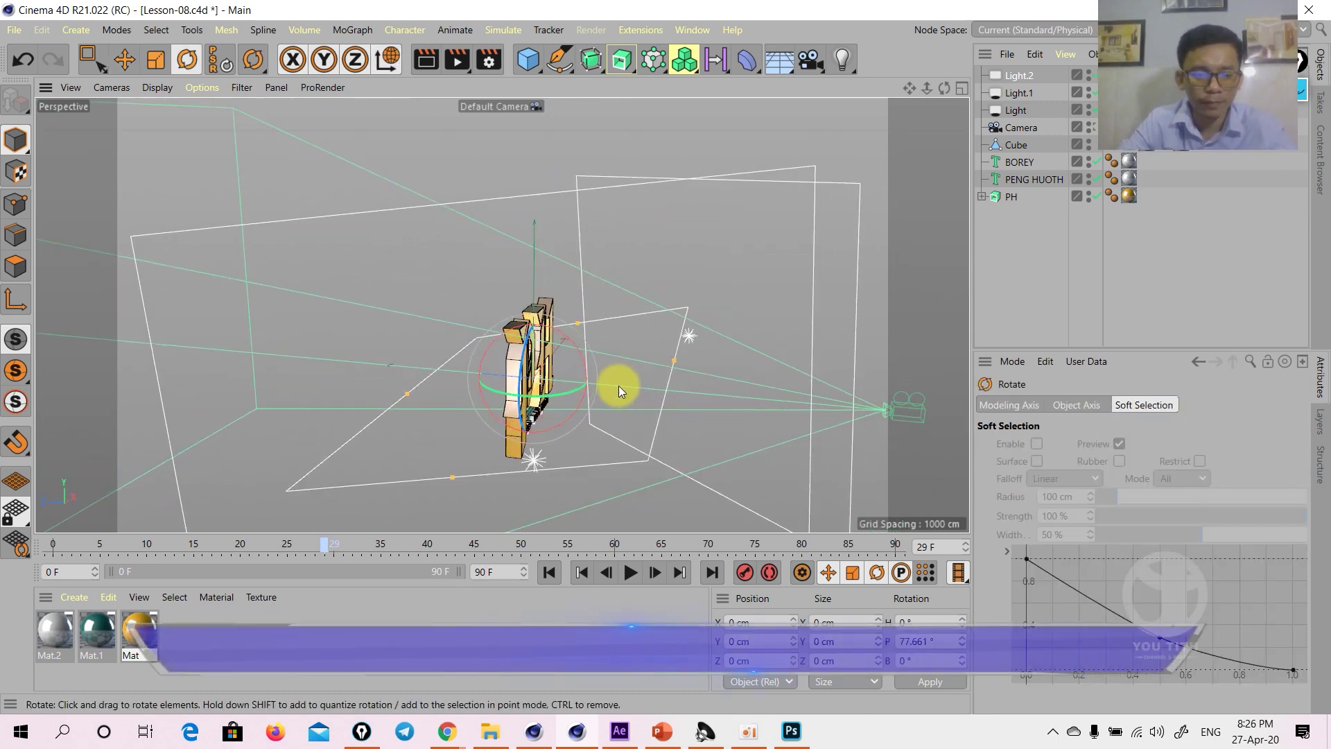
{"action": "key", "text": "w"}
{"action": "key", "text": "e"}
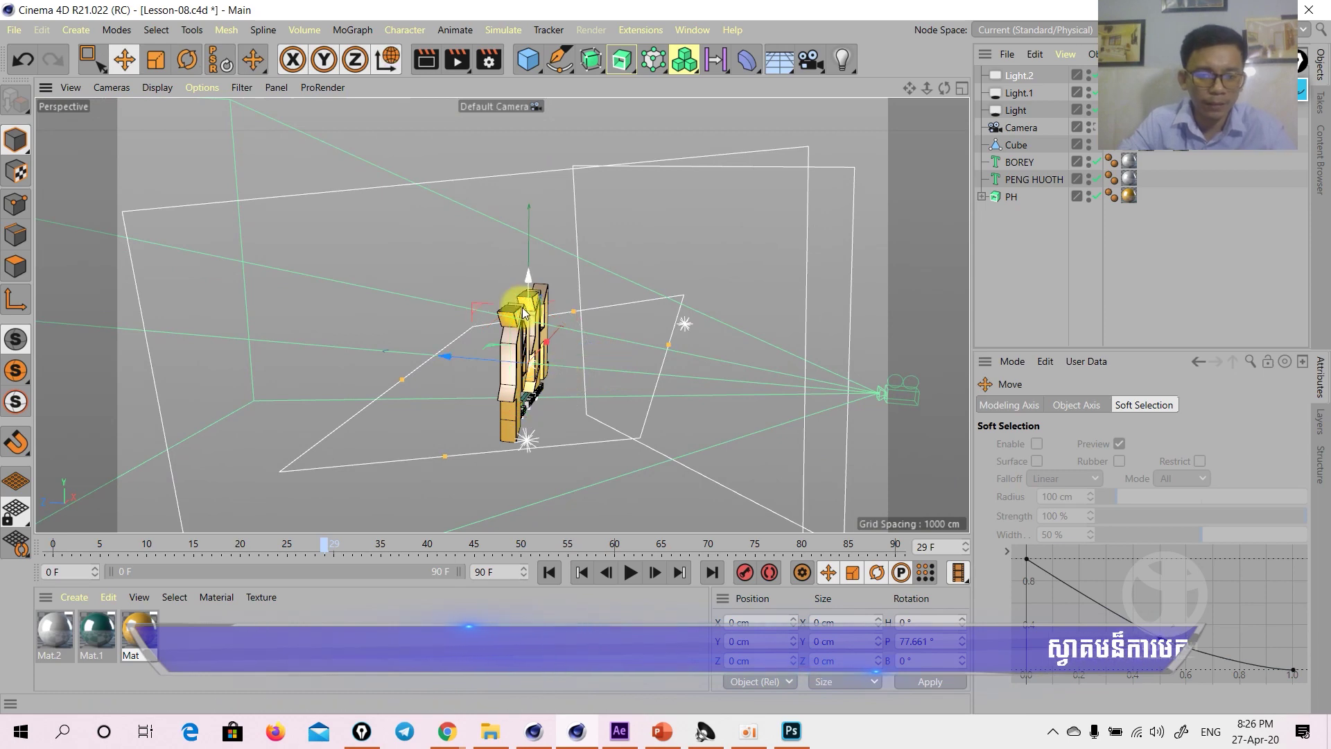
{"action": "mouse_move", "coordinate": [529, 297]}
{"action": "left_mouse_down"}
{"action": "mouse_move", "coordinate": [530, 439]}
{"action": "mouse_move", "coordinate": [582, 407]}
{"action": "mouse_move", "coordinate": [454, 404]}
{"action": "mouse_move", "coordinate": [484, 475]}
{"action": "mouse_move", "coordinate": [500, 459]}
{"action": "mouse_move", "coordinate": [560, 460]}
{"action": "mouse_move", "coordinate": [596, 392]}
{"action": "mouse_move", "coordinate": [580, 423]}
{"action": "mouse_move", "coordinate": [592, 405]}
{"action": "mouse_move", "coordinate": [614, 249]}
{"action": "left_mouse_up"}
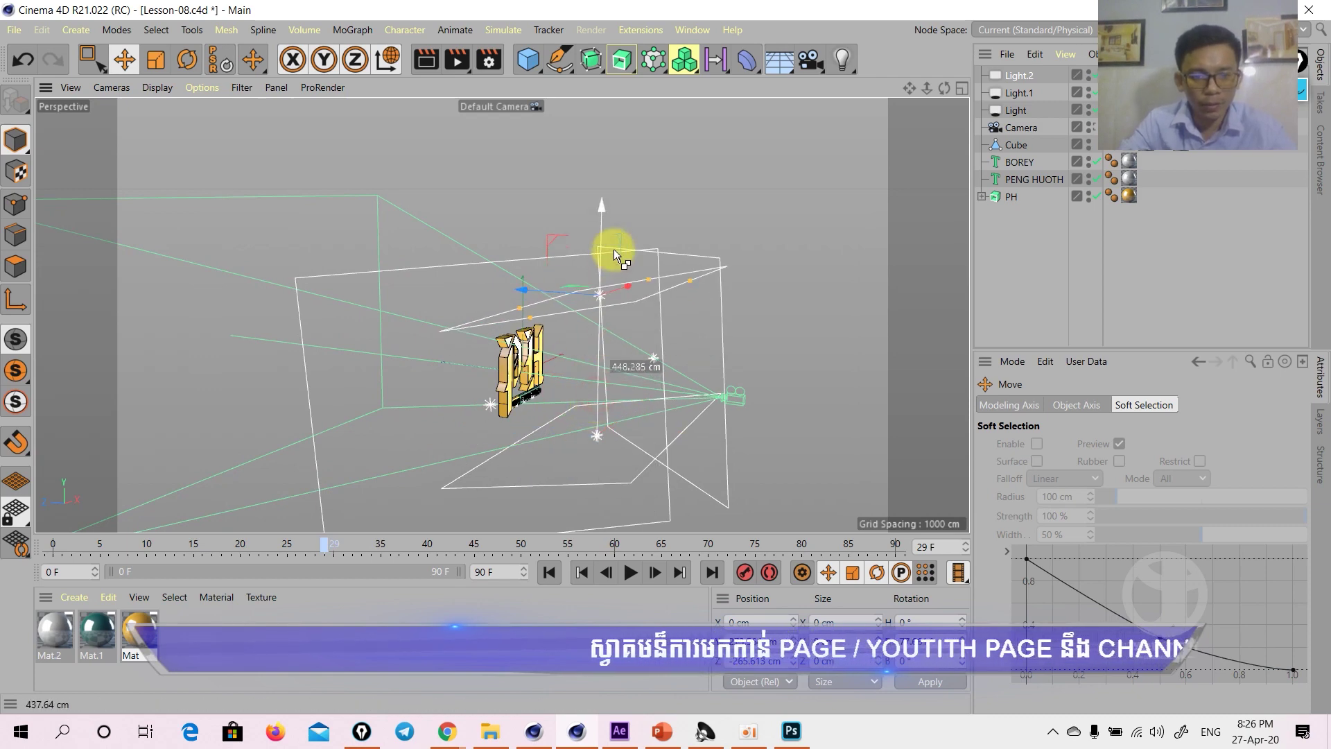
Copy-paste the light as Light.3, slide it left, and view the lights from overhead
{"action": "key", "text": "ctrl+c"}
{"action": "key", "text": "ctrl+v"}
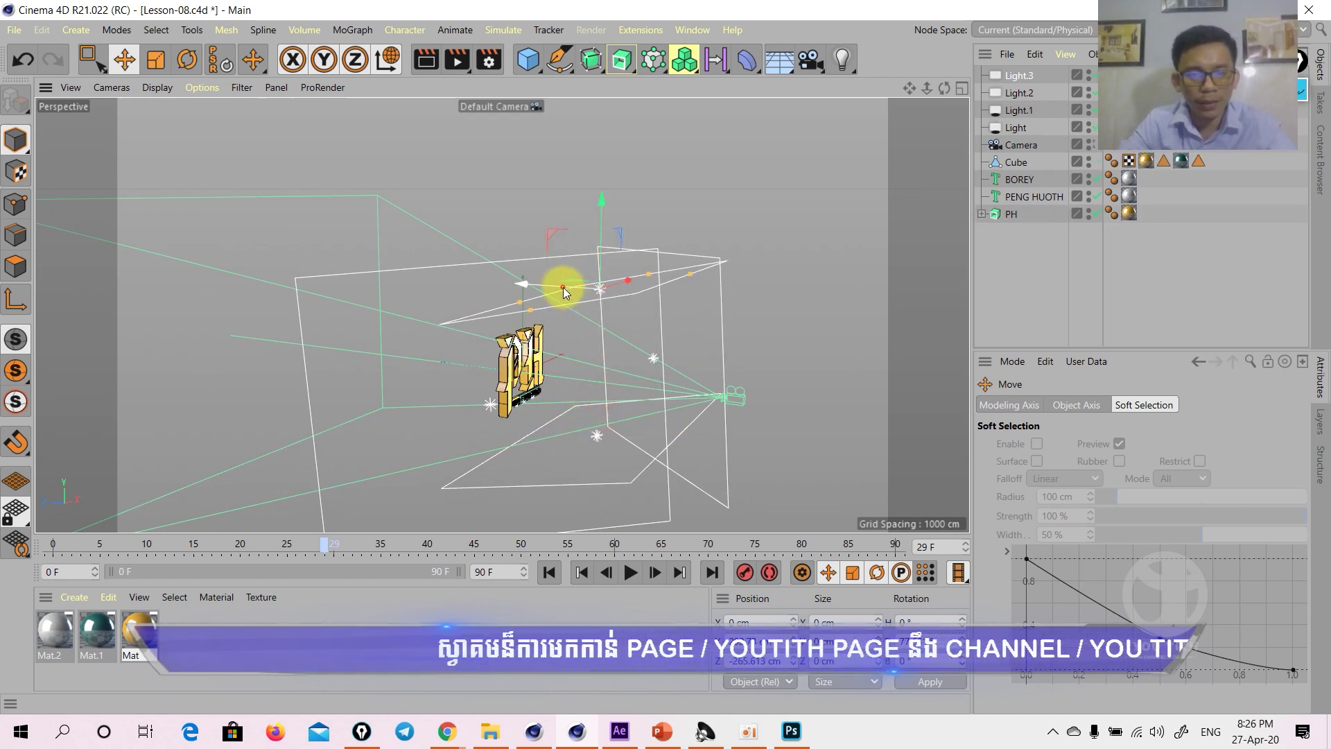
{"action": "left_click_drag", "start_coordinate": [563, 288], "coordinate": [455, 275]}
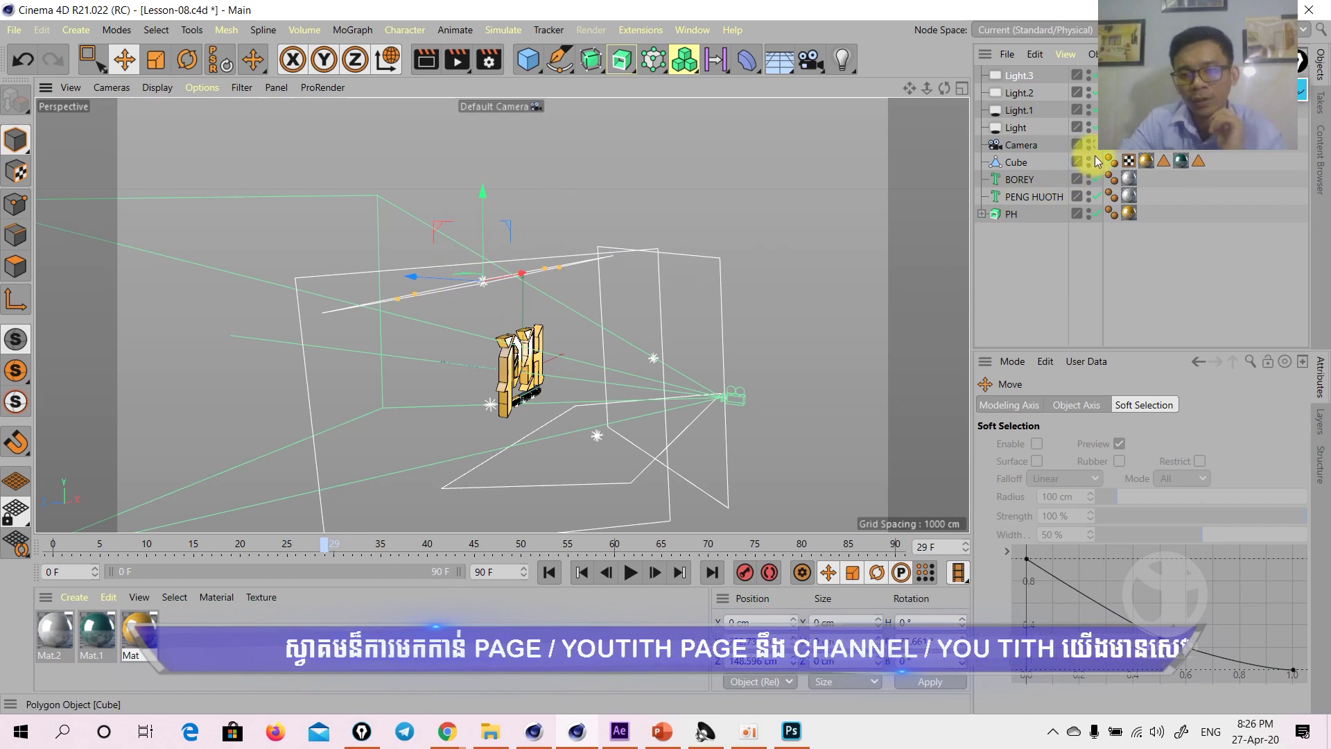
{"action": "left_click_drag", "start_coordinate": [705, 288], "coordinate": [448, 312], "text": "alt"}
{"action": "scroll", "coordinate": [520, 236], "scroll_direction": "up", "scroll_amount": 3}
{"action": "scroll", "coordinate": [537, 274], "scroll_direction": "up", "scroll_amount": 3}
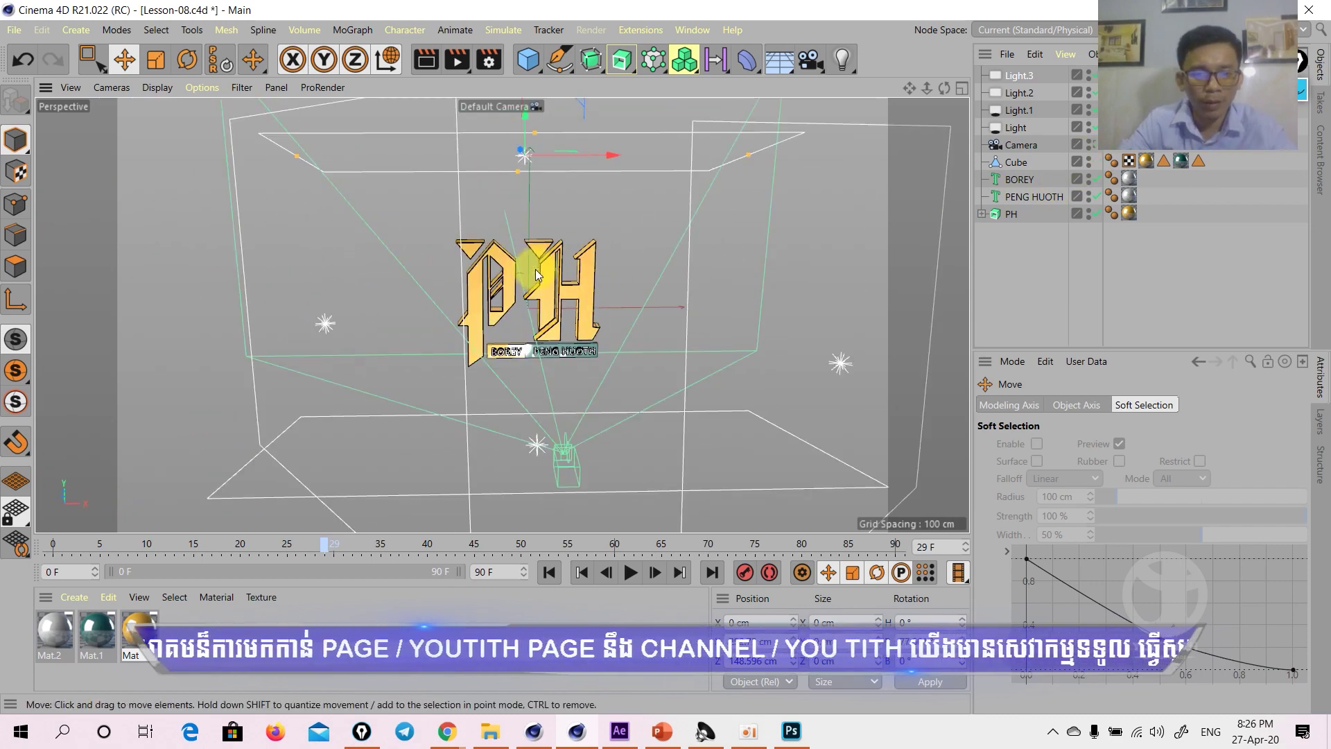
{"action": "mouse_move", "coordinate": [621, 311]}
{"action": "left_mouse_down", "text": "alt"}
{"action": "mouse_move", "coordinate": [408, 298]}
{"action": "mouse_move", "coordinate": [573, 333]}
{"action": "mouse_move", "coordinate": [426, 334]}
{"action": "mouse_move", "coordinate": [543, 352]}
{"action": "mouse_move", "coordinate": [651, 341]}
{"action": "mouse_move", "coordinate": [470, 340]}
{"action": "mouse_move", "coordinate": [617, 335]}
{"action": "mouse_move", "coordinate": [641, 351]}
{"action": "left_mouse_up", "text": "alt"}
{"action": "left_click_drag", "start_coordinate": [649, 331], "coordinate": [626, 356], "text": "alt"}
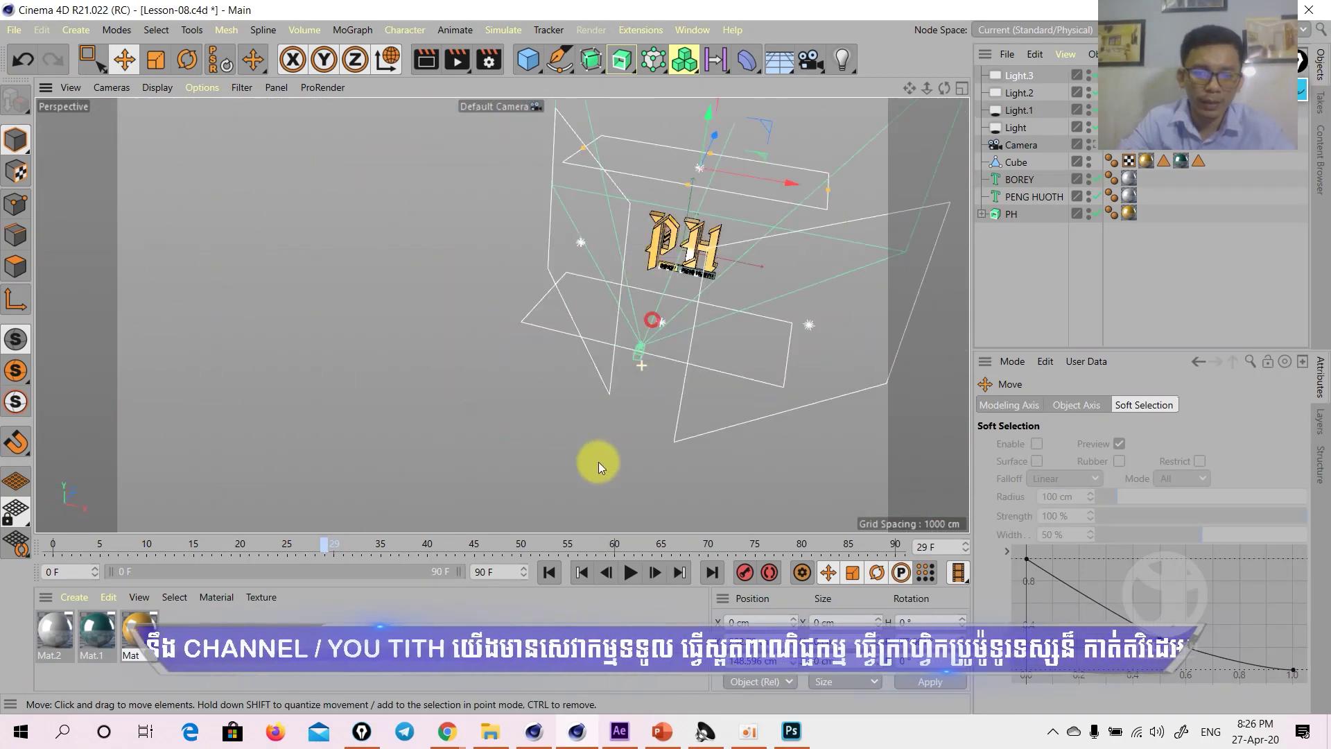
{"action": "left_click", "coordinate": [632, 377]}
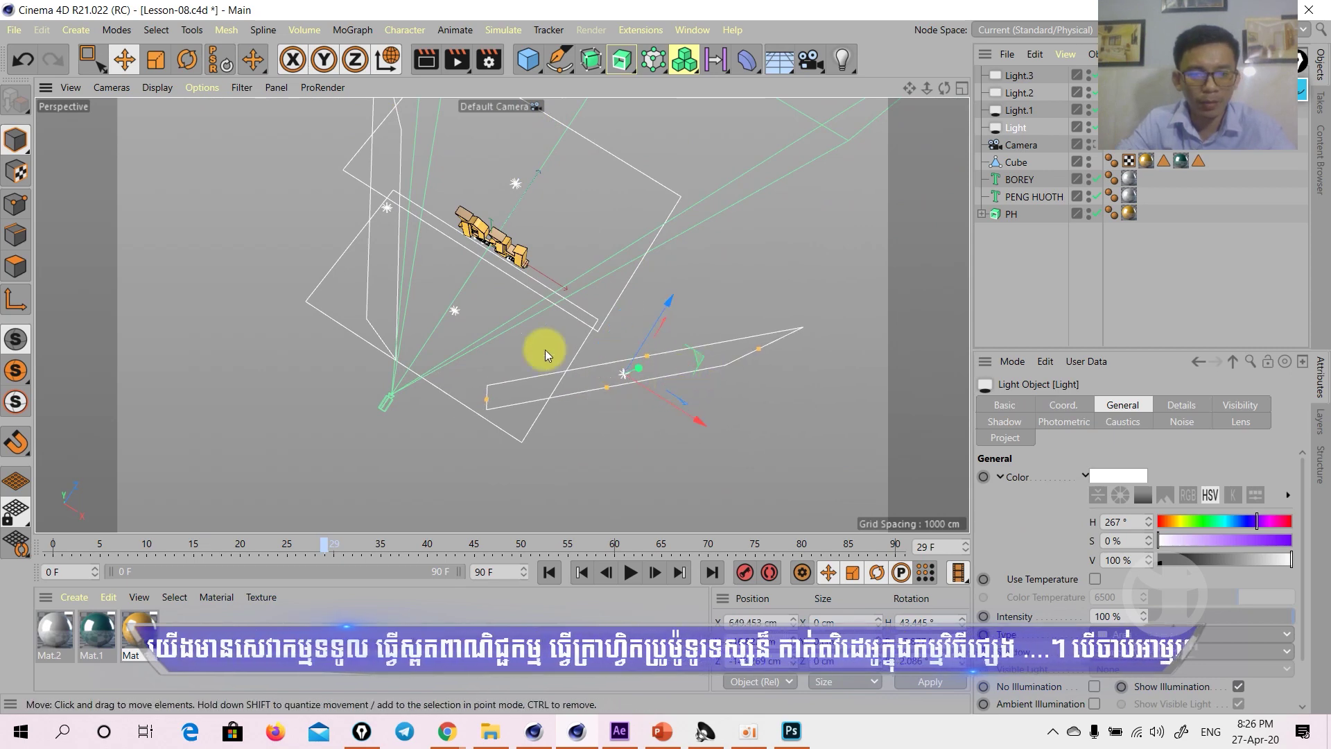
{"action": "mouse_move", "coordinate": [545, 349]}
{"action": "left_mouse_down", "text": "alt"}
{"action": "mouse_move", "coordinate": [481, 318]}
{"action": "mouse_move", "coordinate": [476, 356]}
{"action": "left_mouse_up", "text": "alt"}
In the Top view, rotate the left area light near-vertical and move it further left
{"action": "middle_click", "coordinate": [493, 337]}
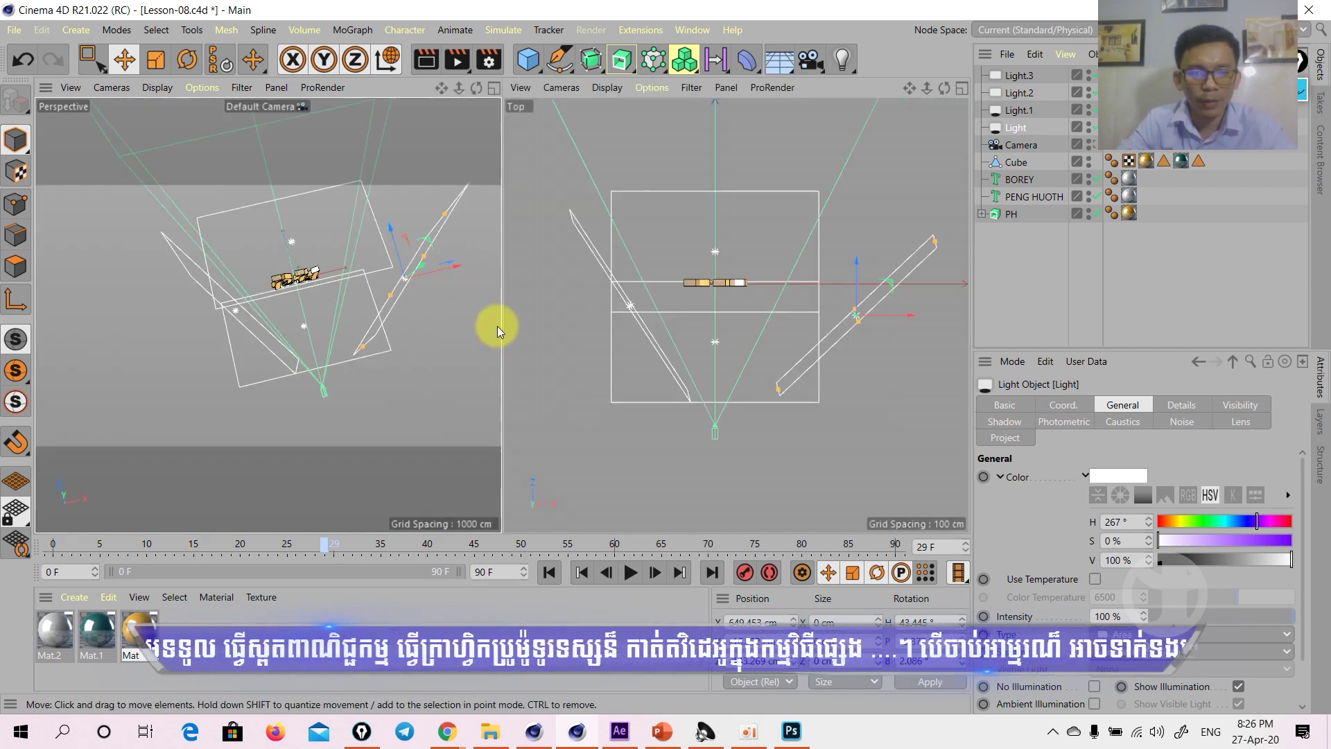
{"action": "middle_click", "coordinate": [689, 268]}
{"action": "middle_click_drag", "start_coordinate": [420, 385], "coordinate": [527, 434], "text": "alt"}
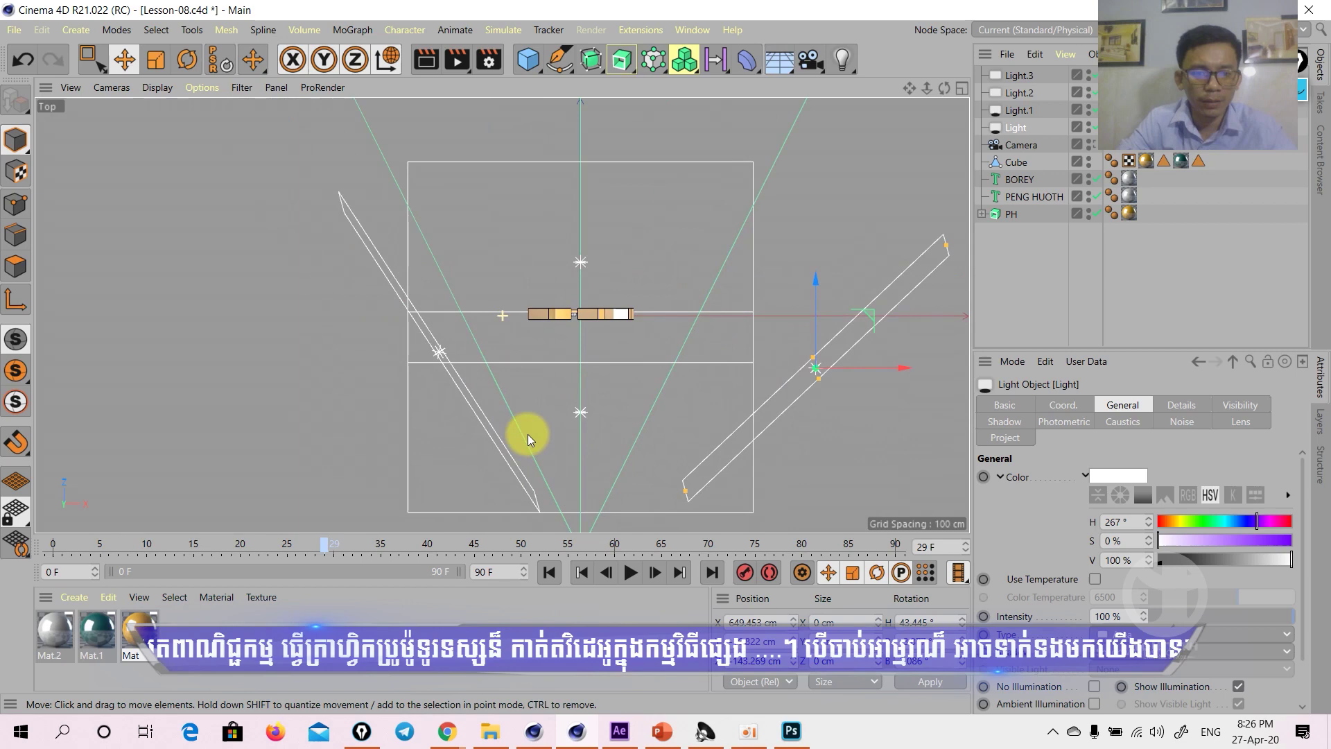
{"action": "left_click", "coordinate": [478, 405]}
{"action": "key", "text": "r"}
{"action": "mouse_move", "coordinate": [485, 322]}
{"action": "left_mouse_down"}
{"action": "mouse_move", "coordinate": [492, 348]}
{"action": "mouse_move", "coordinate": [465, 350]}
{"action": "left_mouse_up"}
{"action": "key", "text": "e"}
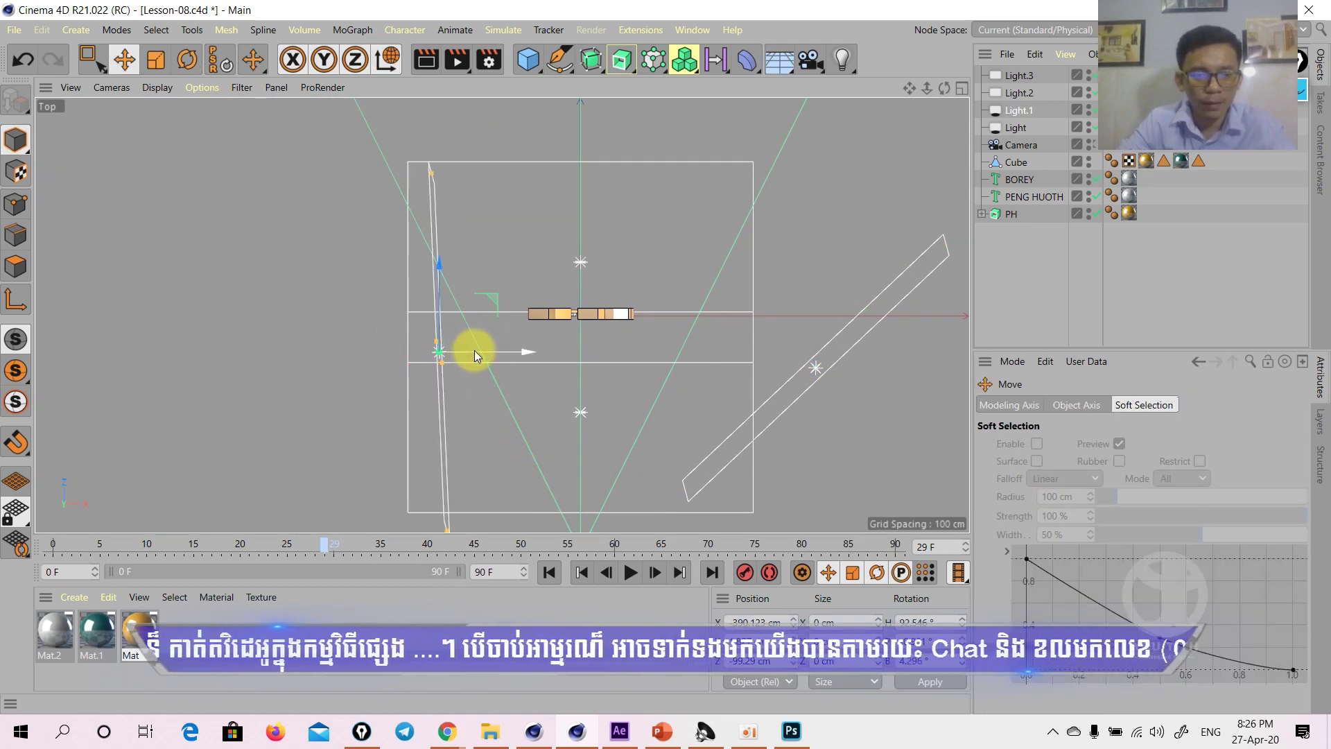
{"action": "left_click_drag", "start_coordinate": [498, 302], "coordinate": [422, 277]}
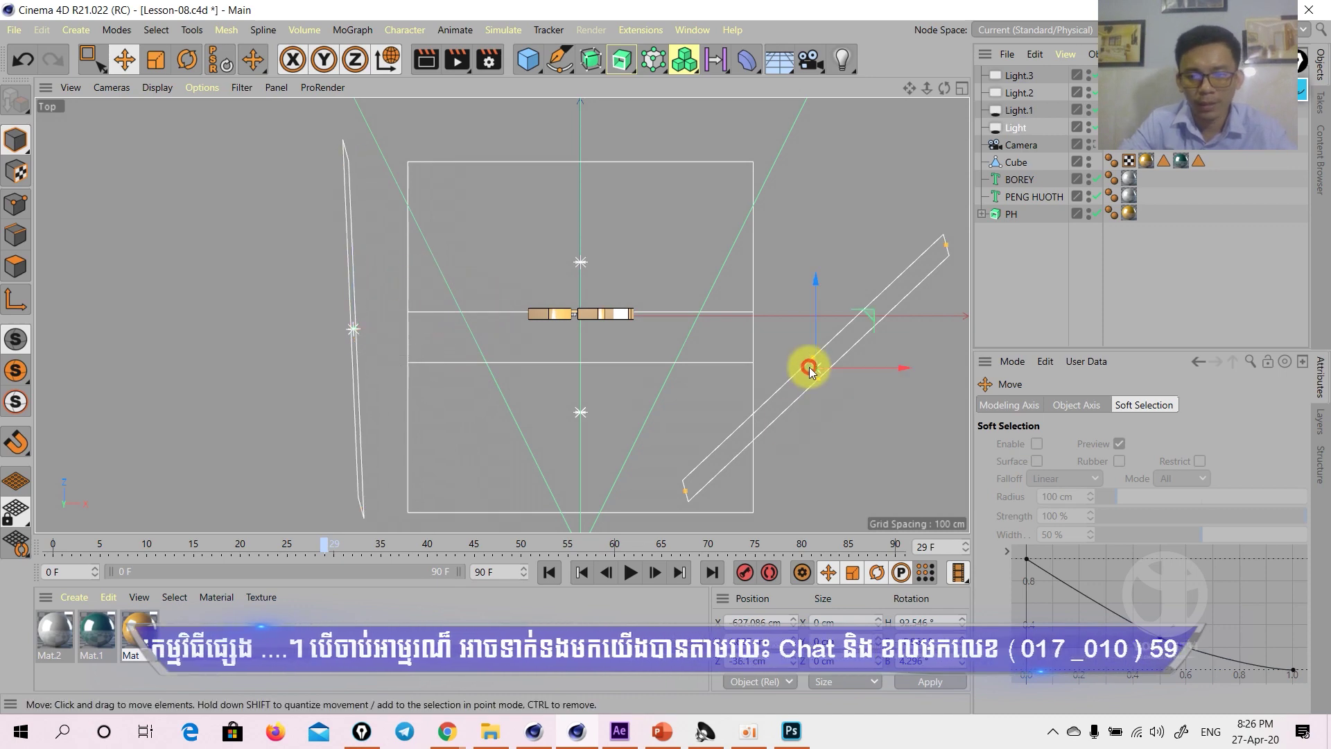
Nudge the right slanted light slightly and return to the full Perspective view
{"action": "left_click", "coordinate": [809, 371]}
{"action": "scroll", "coordinate": [809, 384], "scroll_direction": "down", "scroll_amount": 2}
{"action": "left_click_drag", "start_coordinate": [839, 331], "coordinate": [886, 350]}
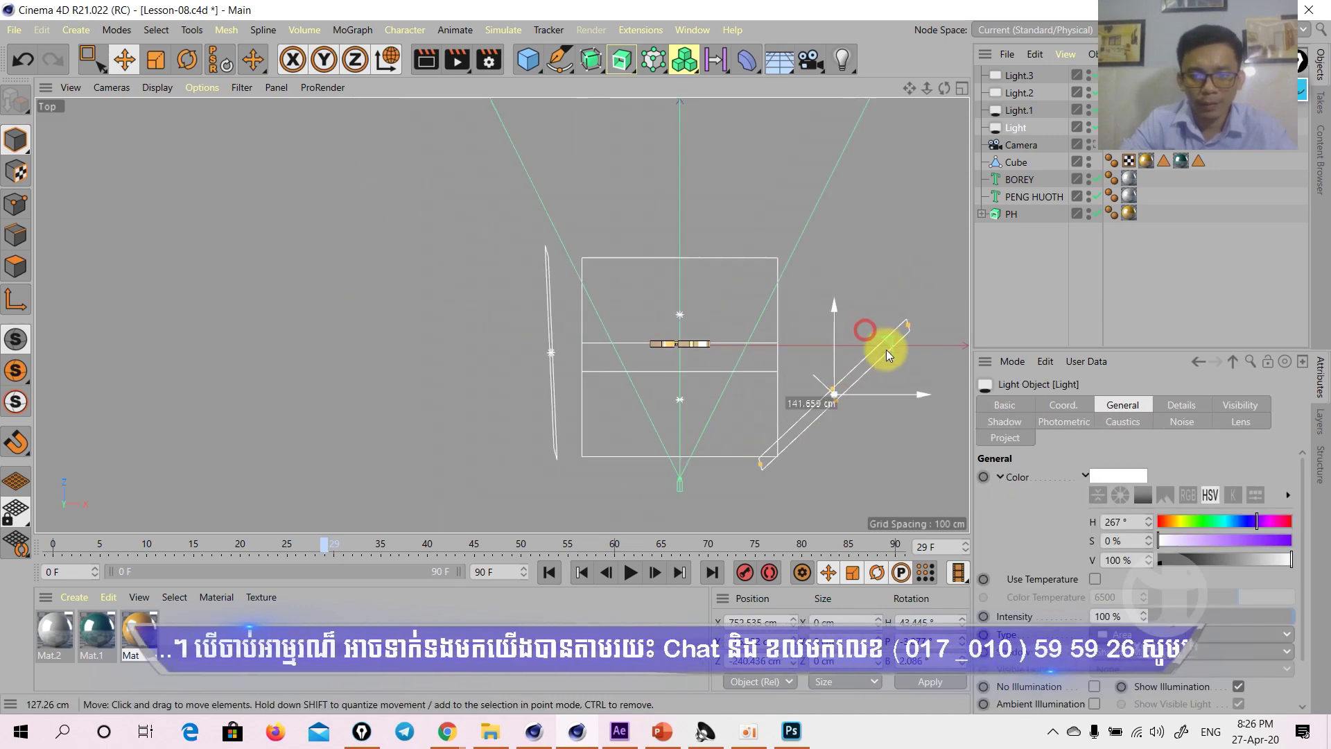
{"action": "middle_click", "coordinate": [640, 338]}
{"action": "middle_click", "coordinate": [376, 267]}
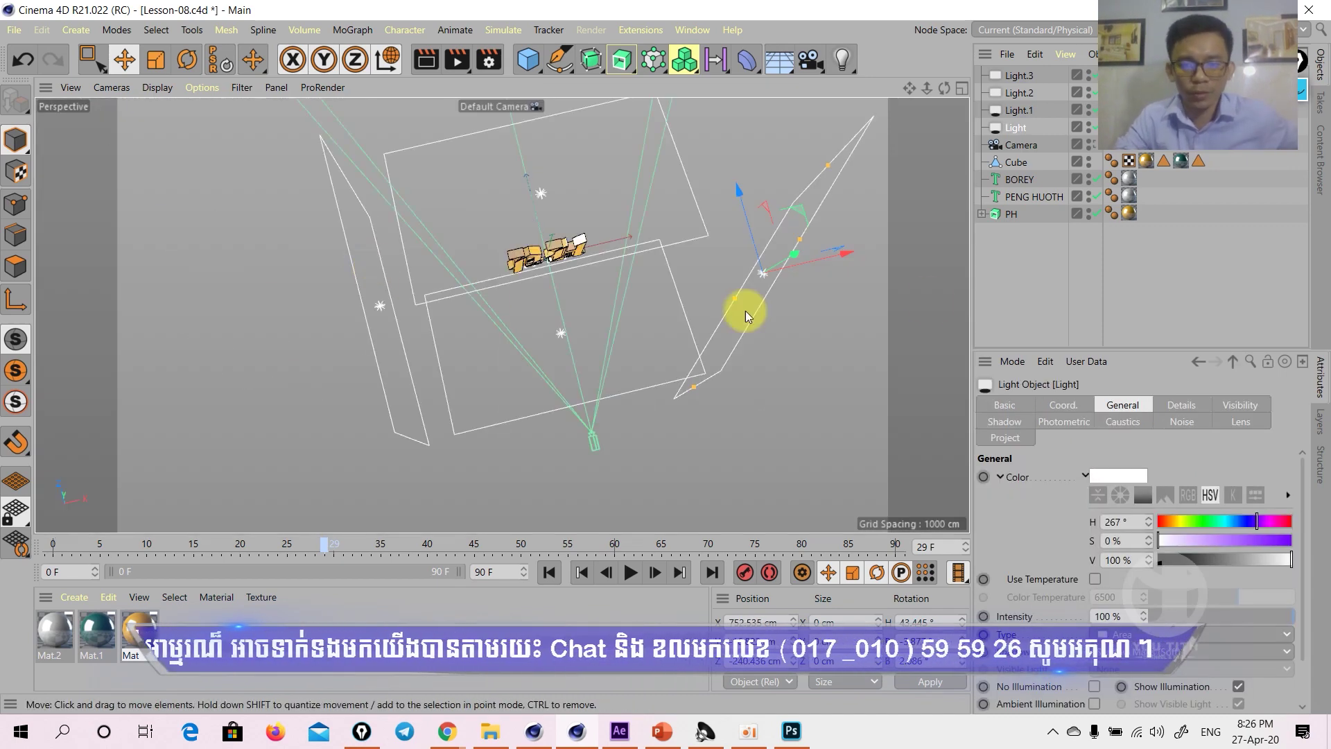
Switch to the scene camera and render a preview of the gold PH logo
{"action": "left_click", "coordinate": [1095, 144]}
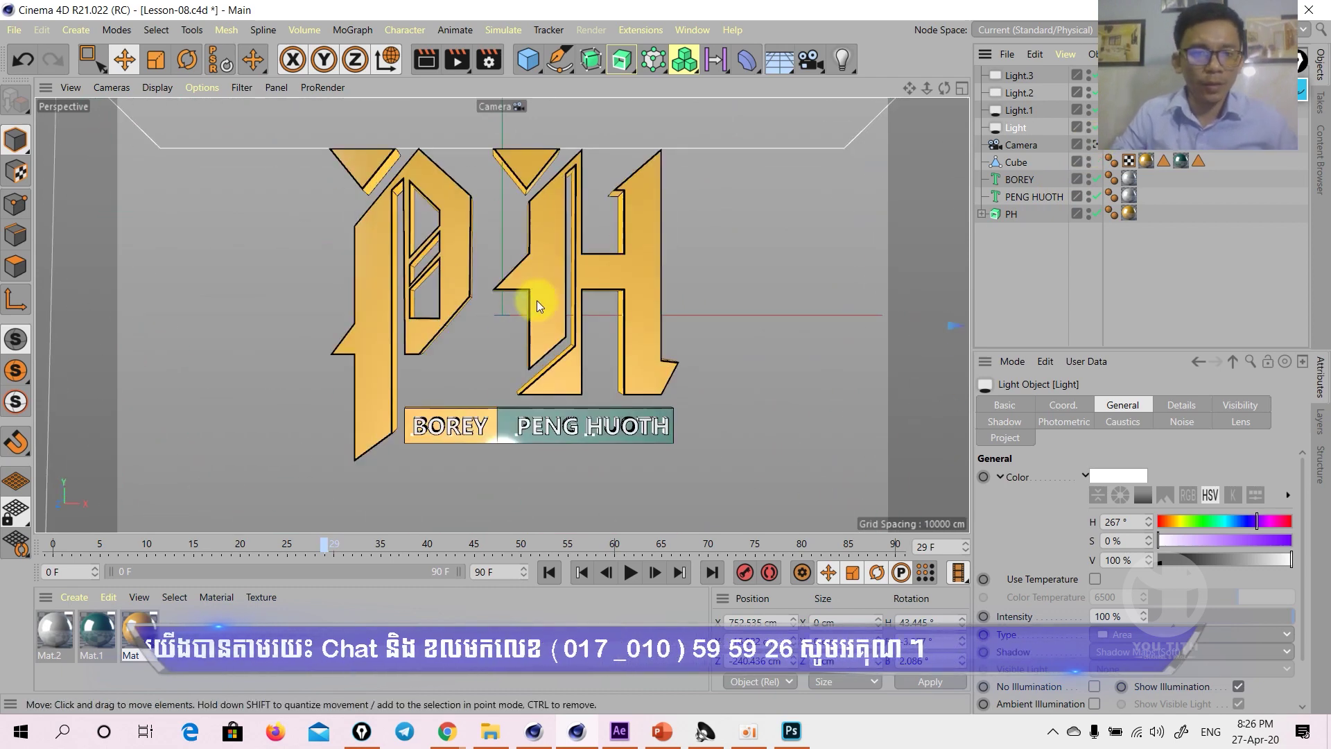
{"action": "left_click", "coordinate": [428, 61]}
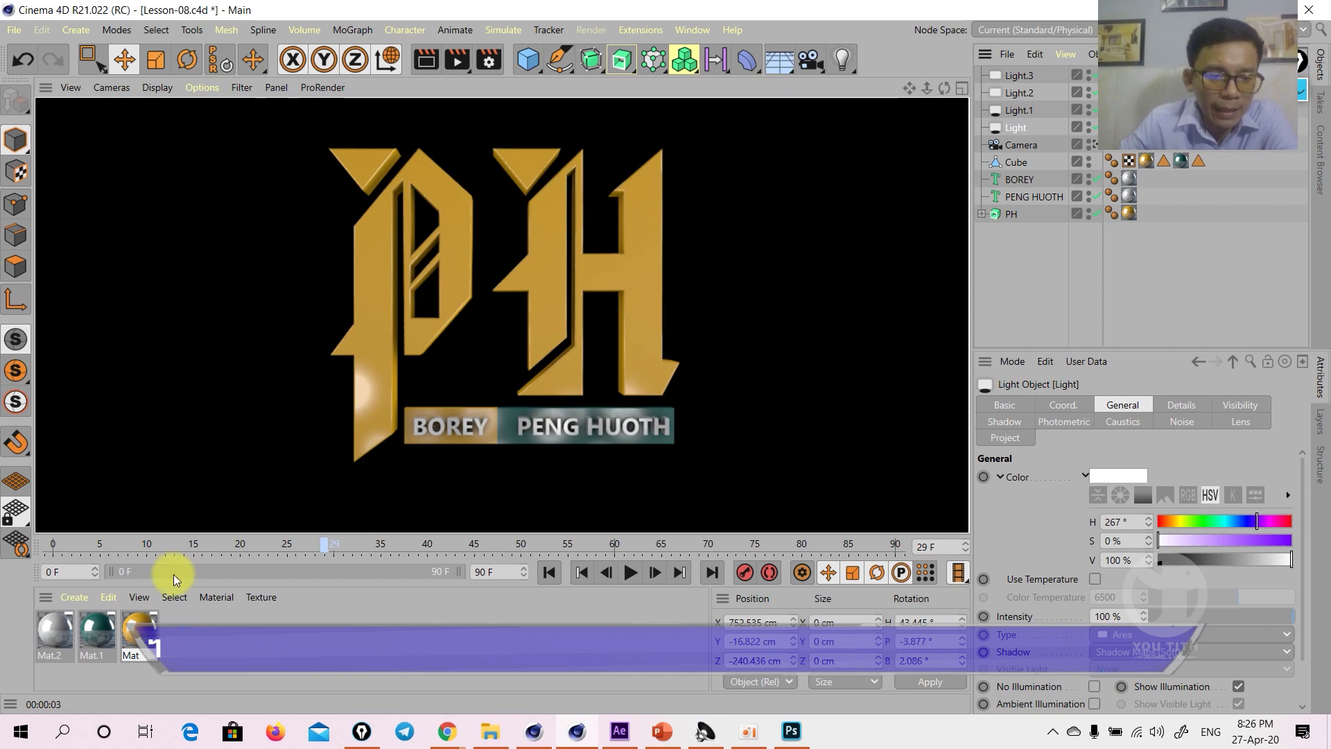
In the gold Mat material's Reflectance, set Layer 1 to 50% and Default Specular to 30%
{"action": "double_click", "coordinate": [140, 629]}
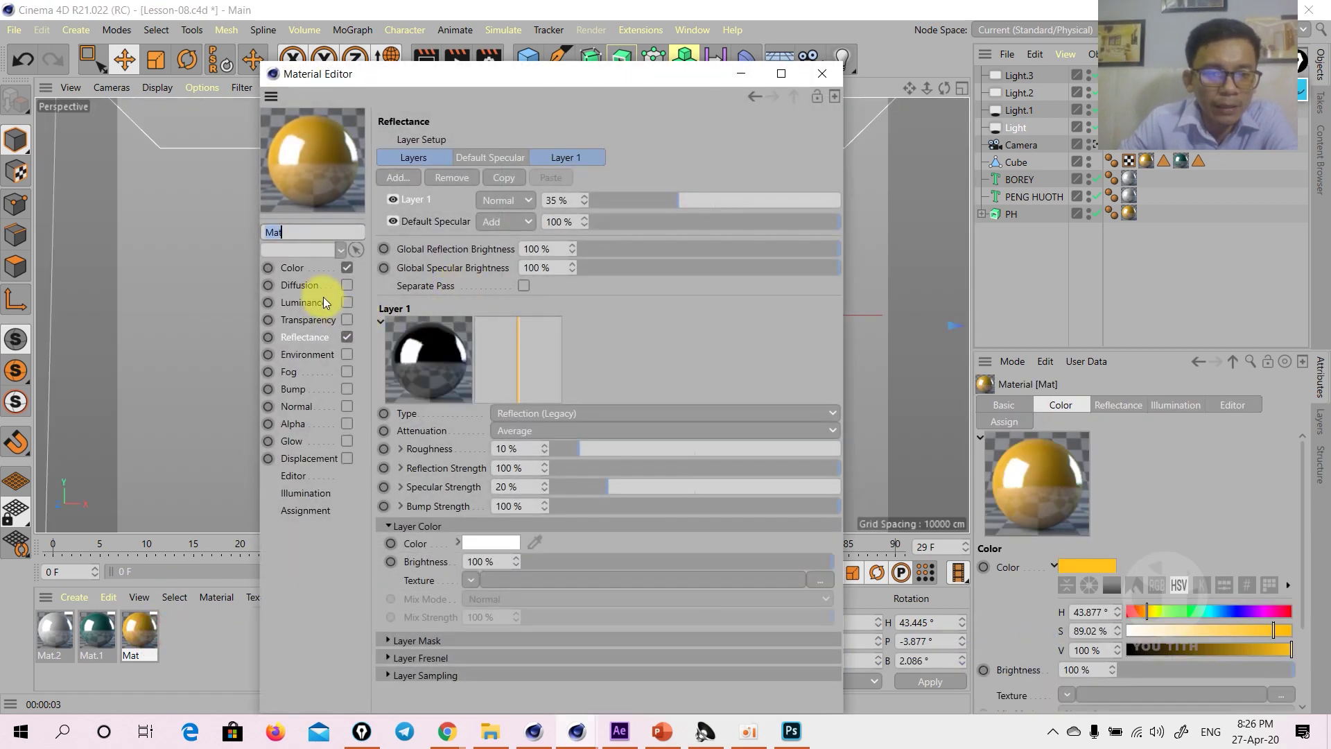
{"action": "double_click", "coordinate": [560, 200]}
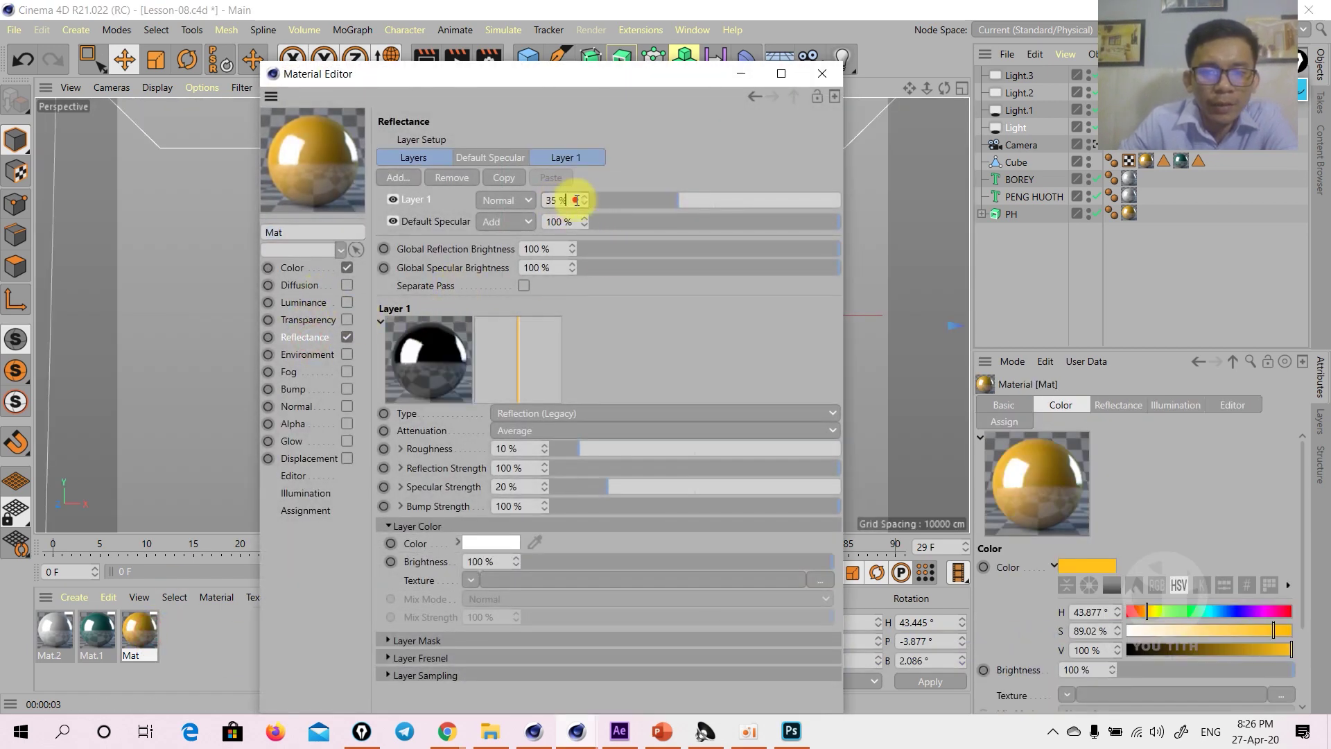
{"action": "type", "text": "50"}
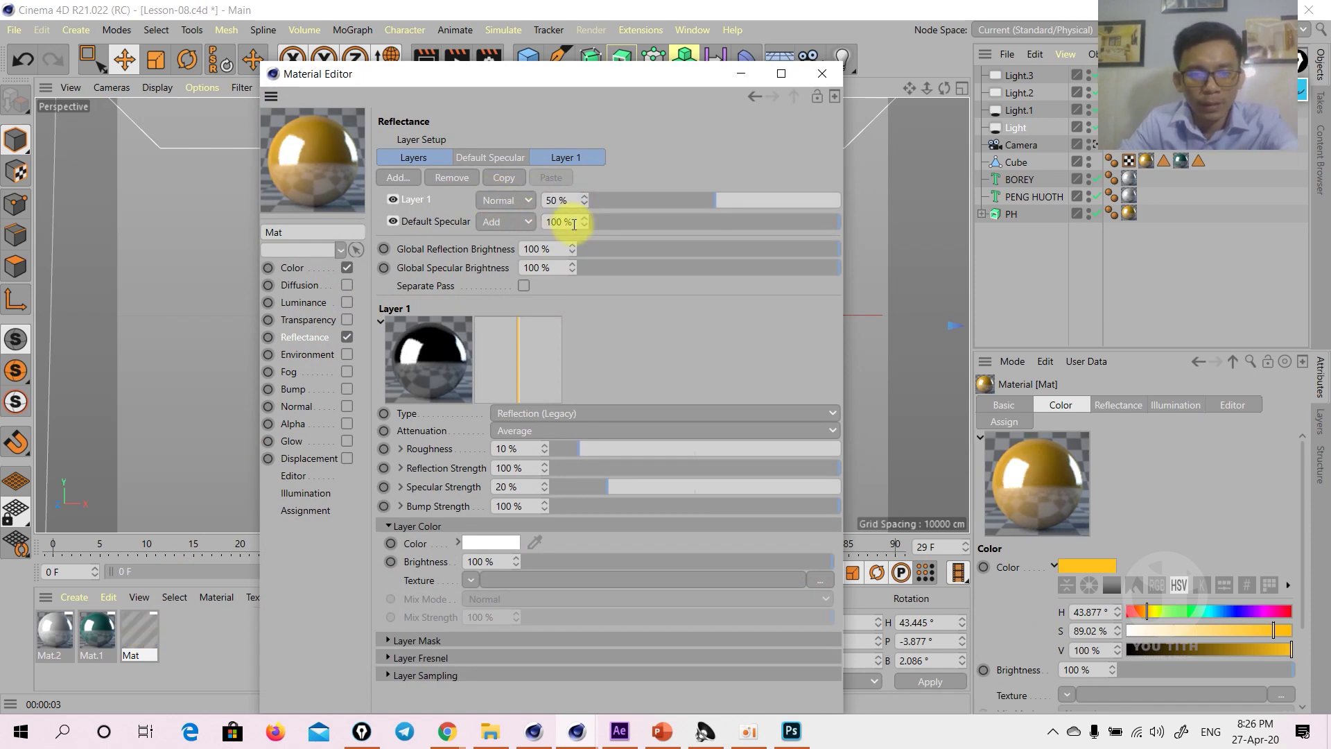
{"action": "left_click", "coordinate": [570, 222]}
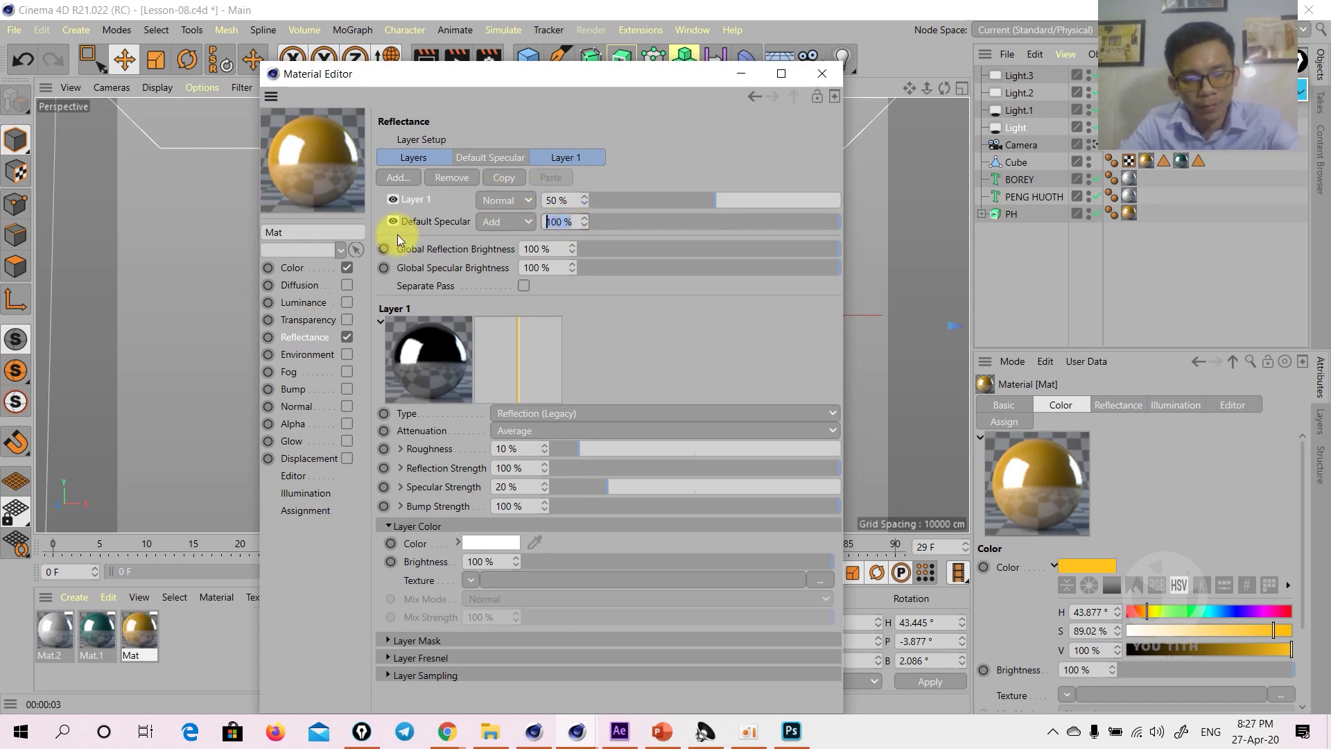
{"action": "type", "text": "30"}
{"action": "key", "text": "Return"}
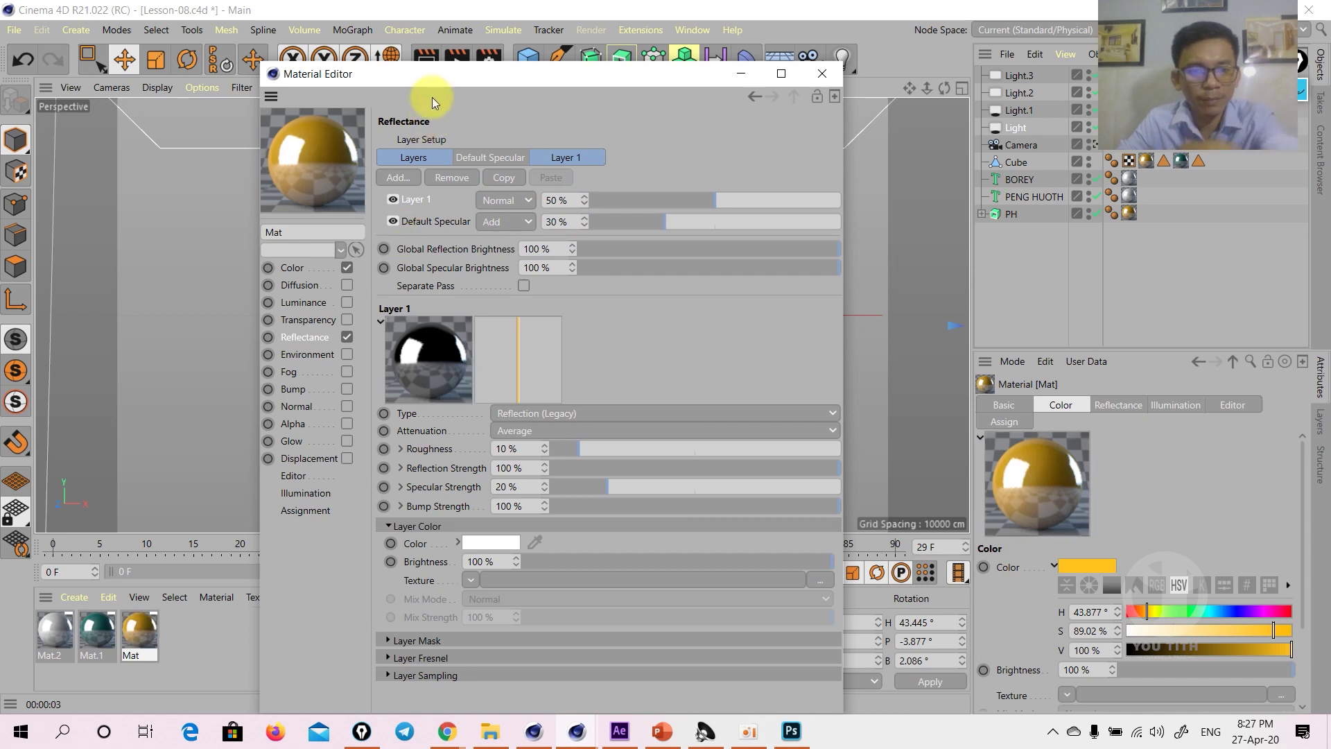
Render a preview of the material change and close the Material Editor
{"action": "left_click_drag", "start_coordinate": [430, 74], "coordinate": [908, 129]}
{"action": "left_click", "coordinate": [430, 58]}
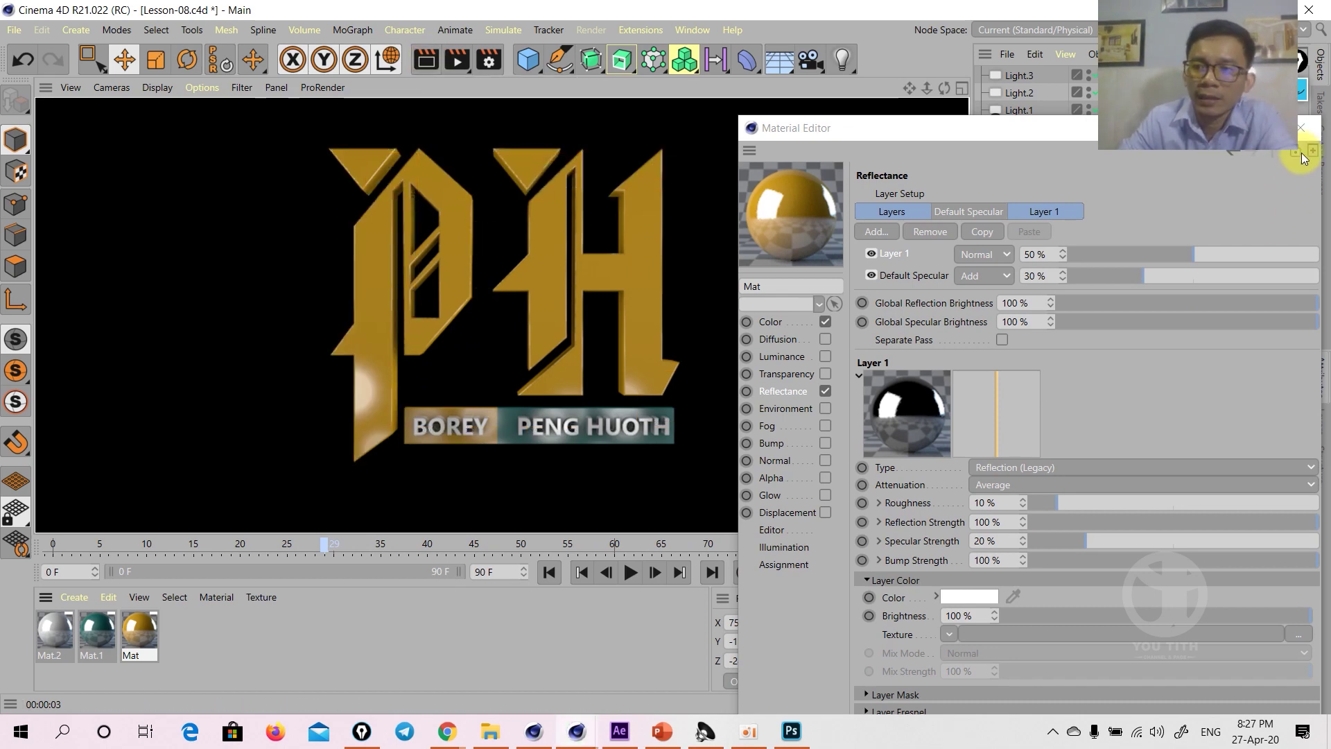
{"action": "left_click", "coordinate": [1302, 130]}
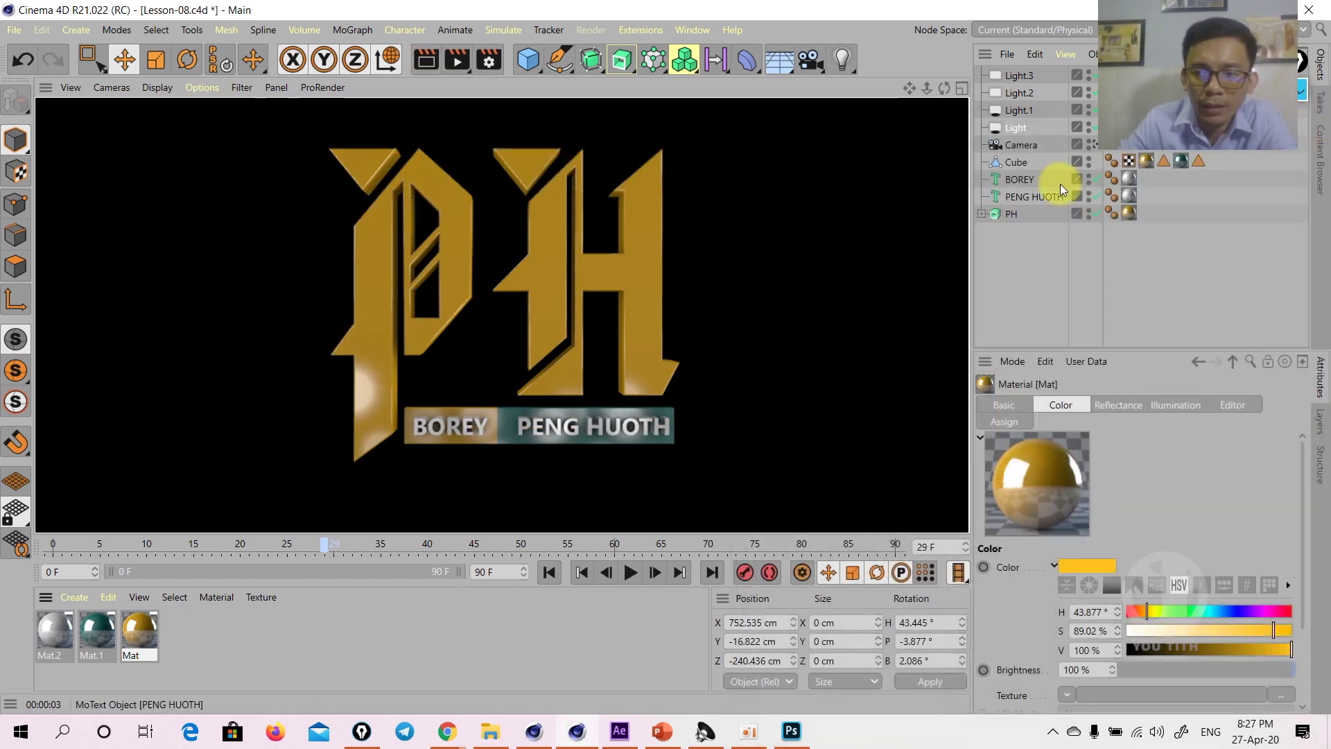
Move Light.2 lower in the scene and render a camera preview
{"action": "left_click", "coordinate": [1090, 146]}
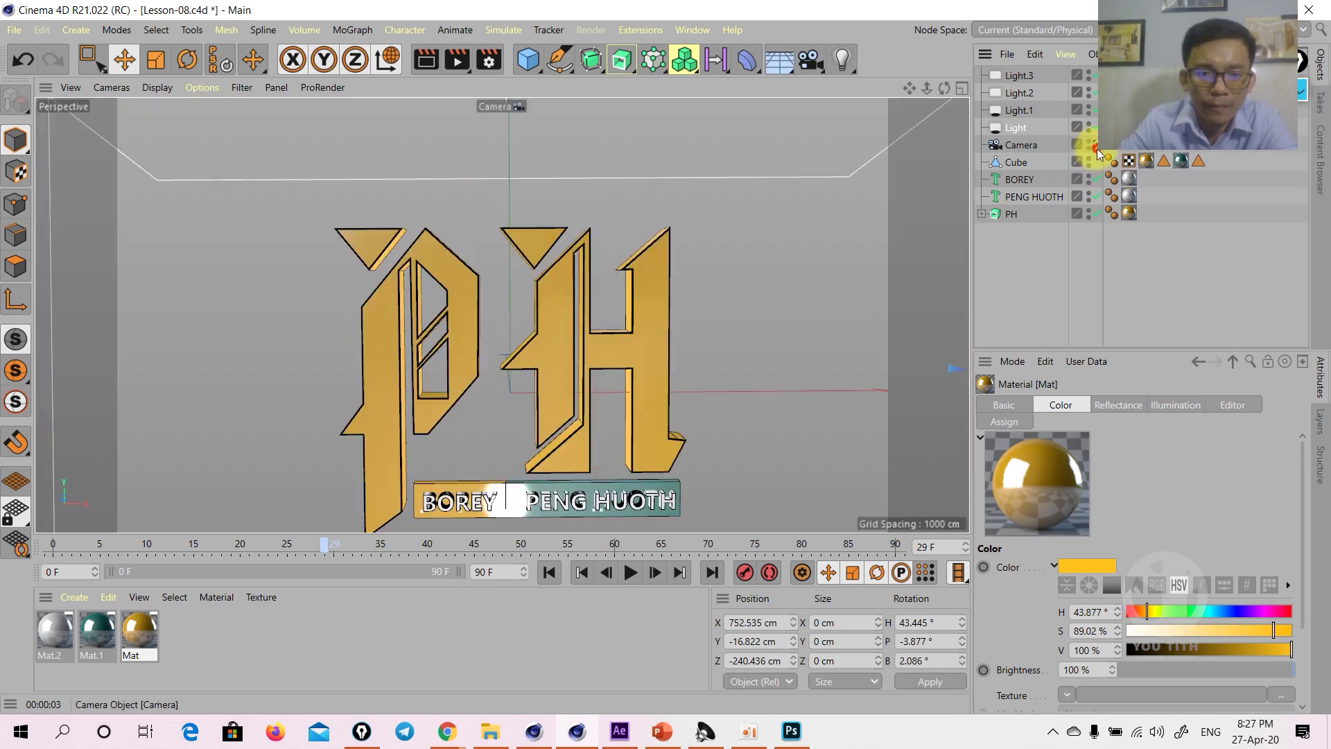
{"action": "mouse_move", "coordinate": [664, 307]}
{"action": "left_mouse_down", "text": "alt"}
{"action": "mouse_move", "coordinate": [722, 318]}
{"action": "mouse_move", "coordinate": [654, 282]}
{"action": "mouse_move", "coordinate": [638, 381]}
{"action": "mouse_move", "coordinate": [563, 385]}
{"action": "left_mouse_up", "text": "alt"}
{"action": "left_click", "coordinate": [563, 386]}
{"action": "left_click_drag", "start_coordinate": [536, 317], "coordinate": [523, 376]}
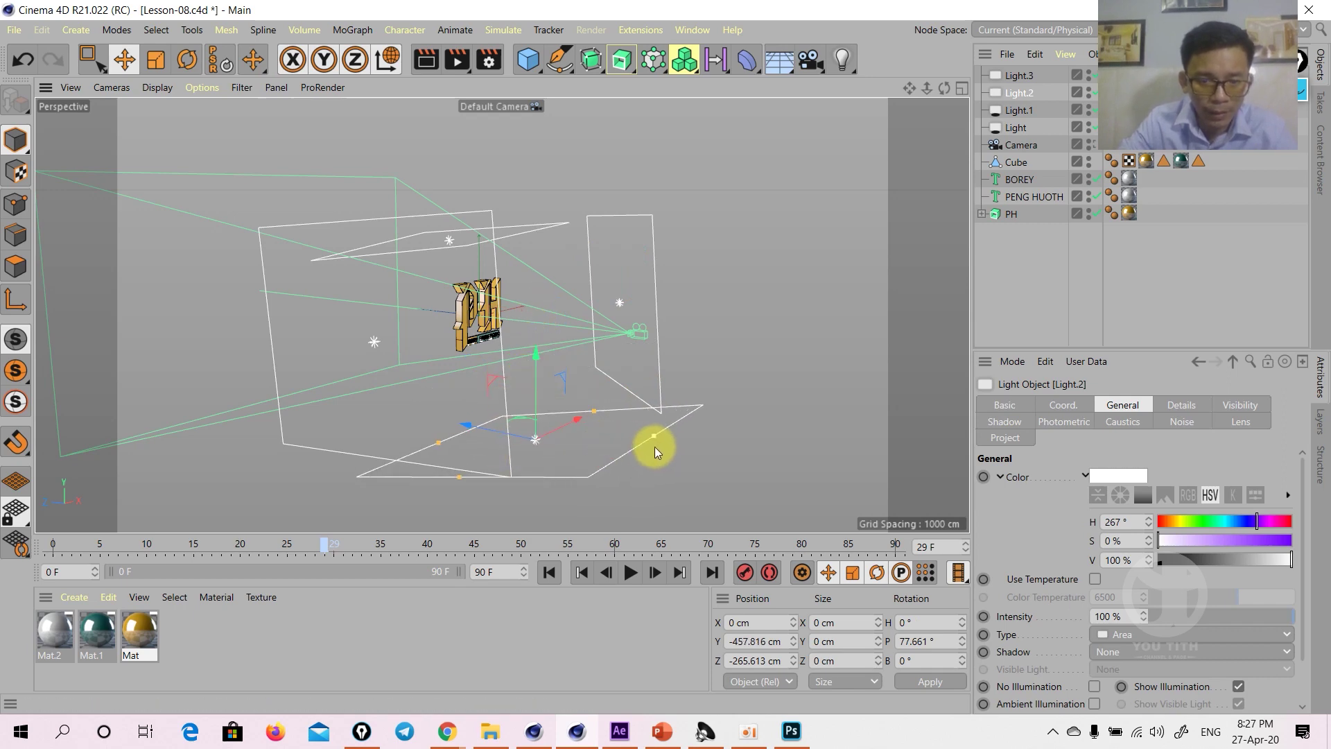
{"action": "left_click", "coordinate": [1092, 148]}
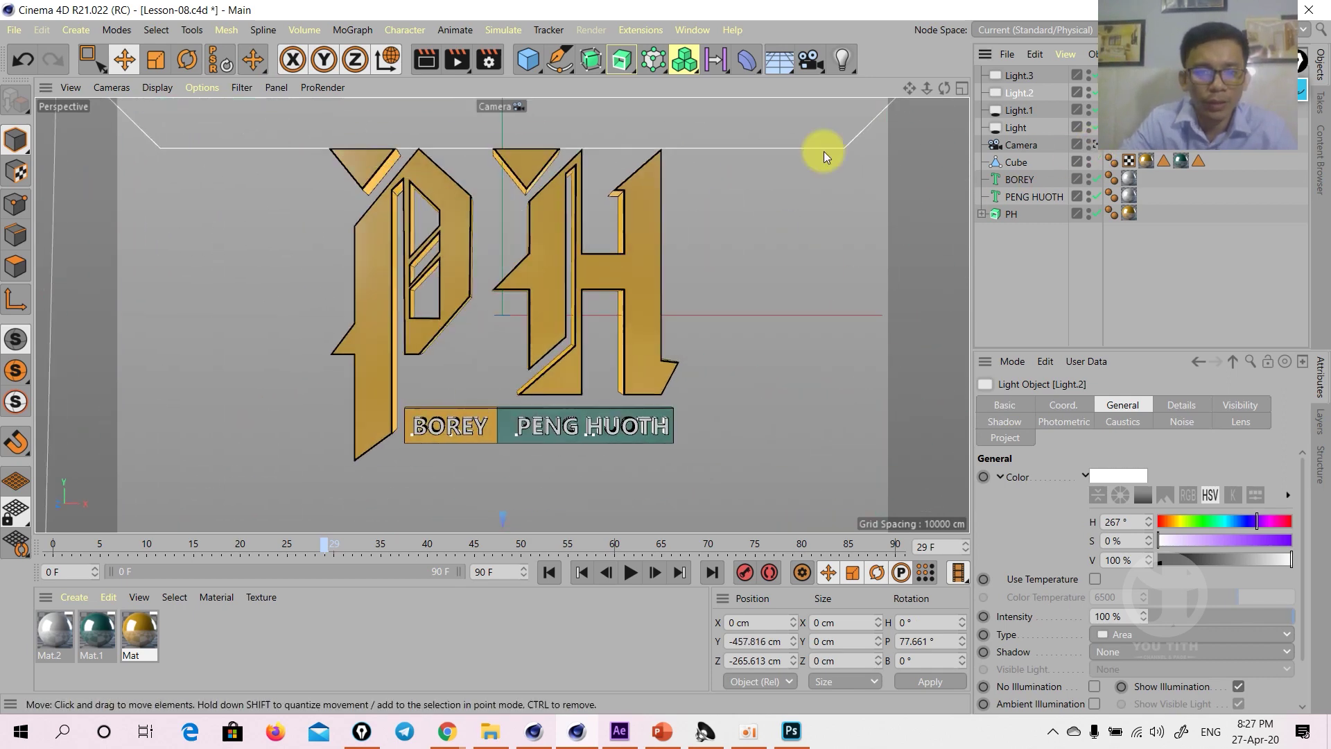
{"action": "left_click", "coordinate": [428, 61]}
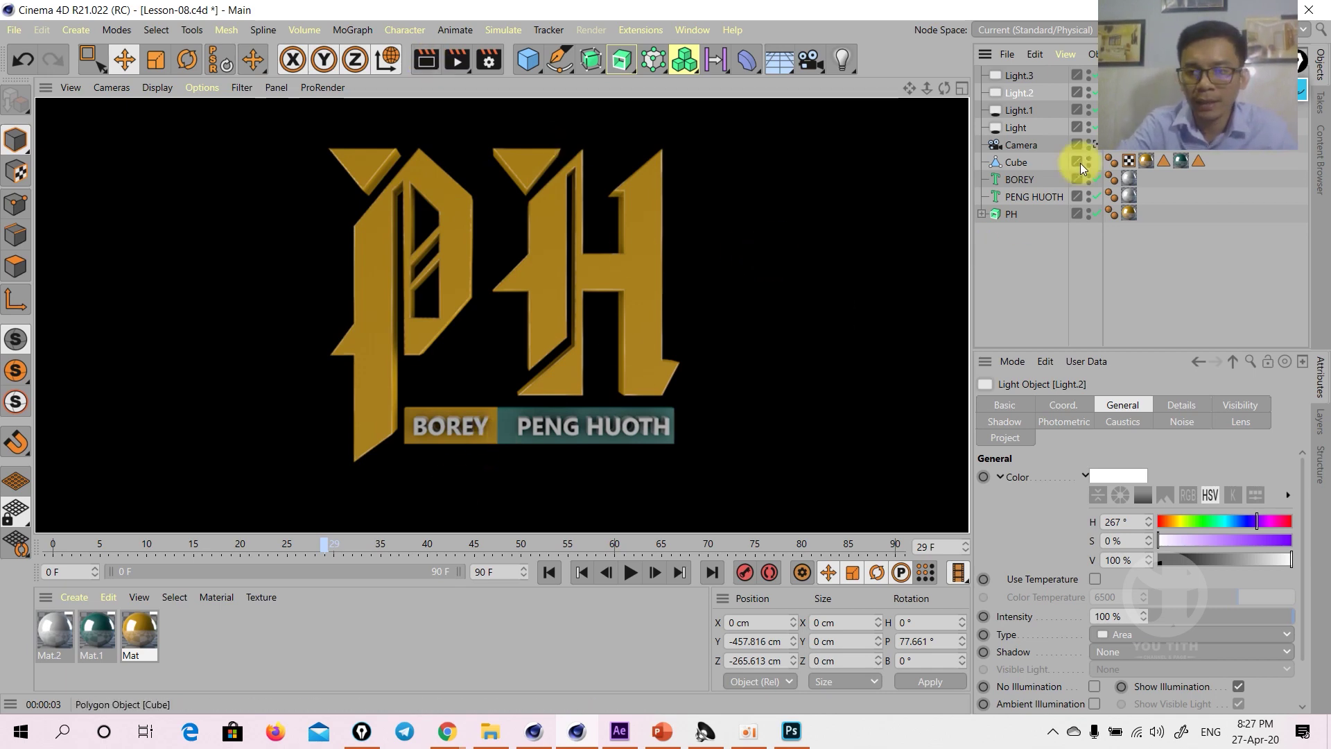
Set Light.2's intensity to 110% and render another camera preview
{"action": "left_click", "coordinate": [1091, 145]}
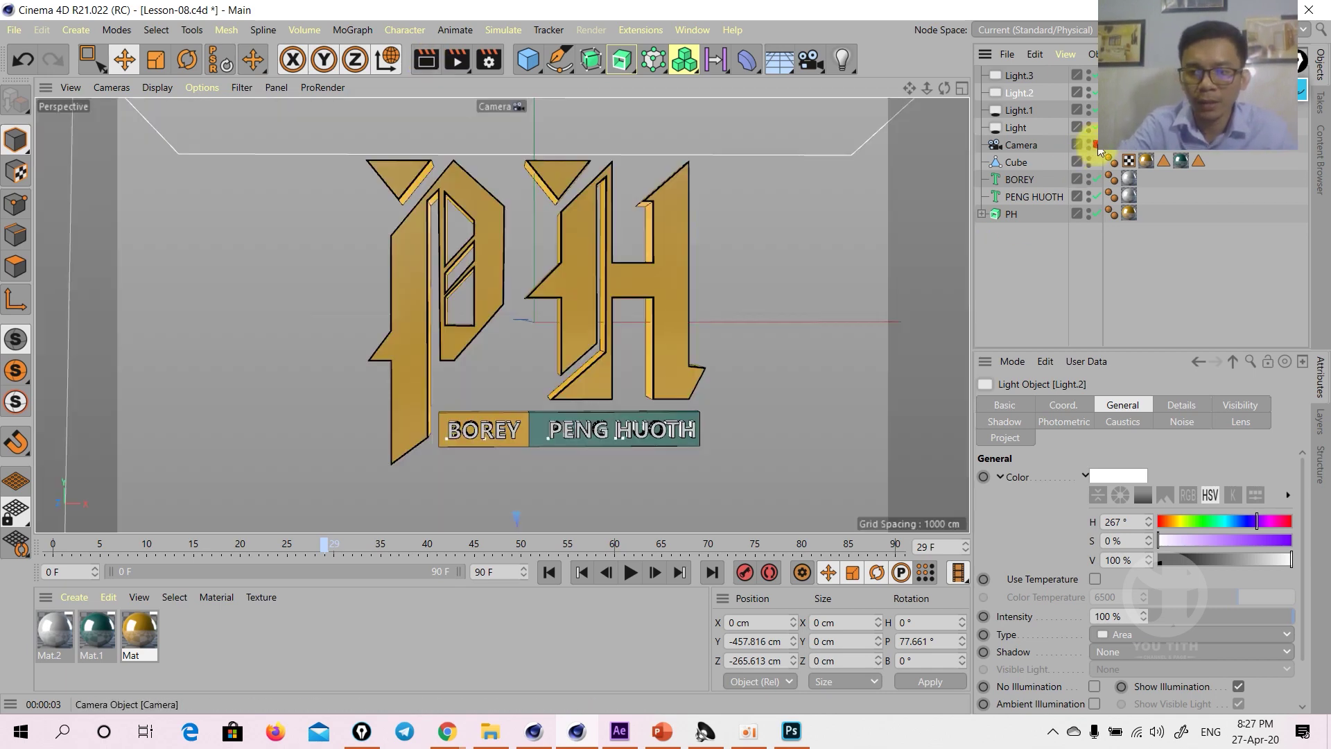
{"action": "double_click", "coordinate": [1133, 617]}
{"action": "type", "text": "110"}
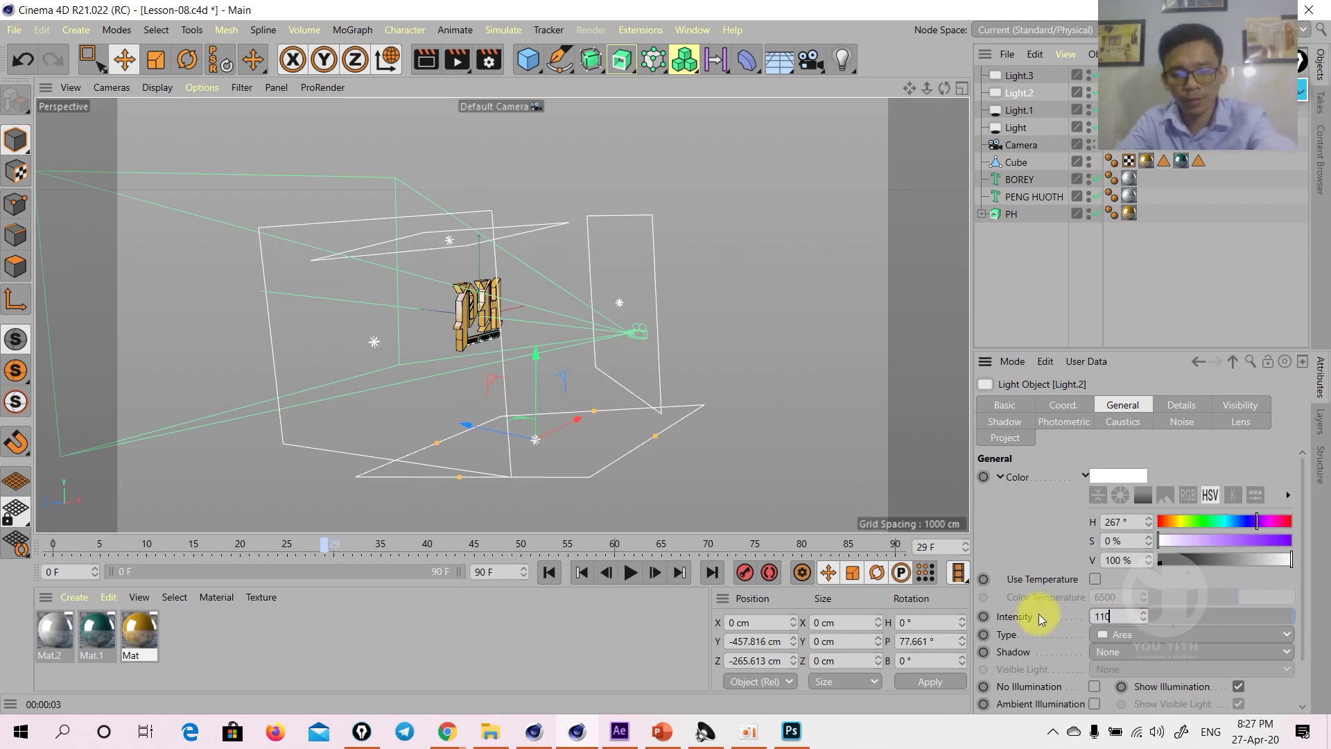
{"action": "left_click", "coordinate": [1093, 145]}
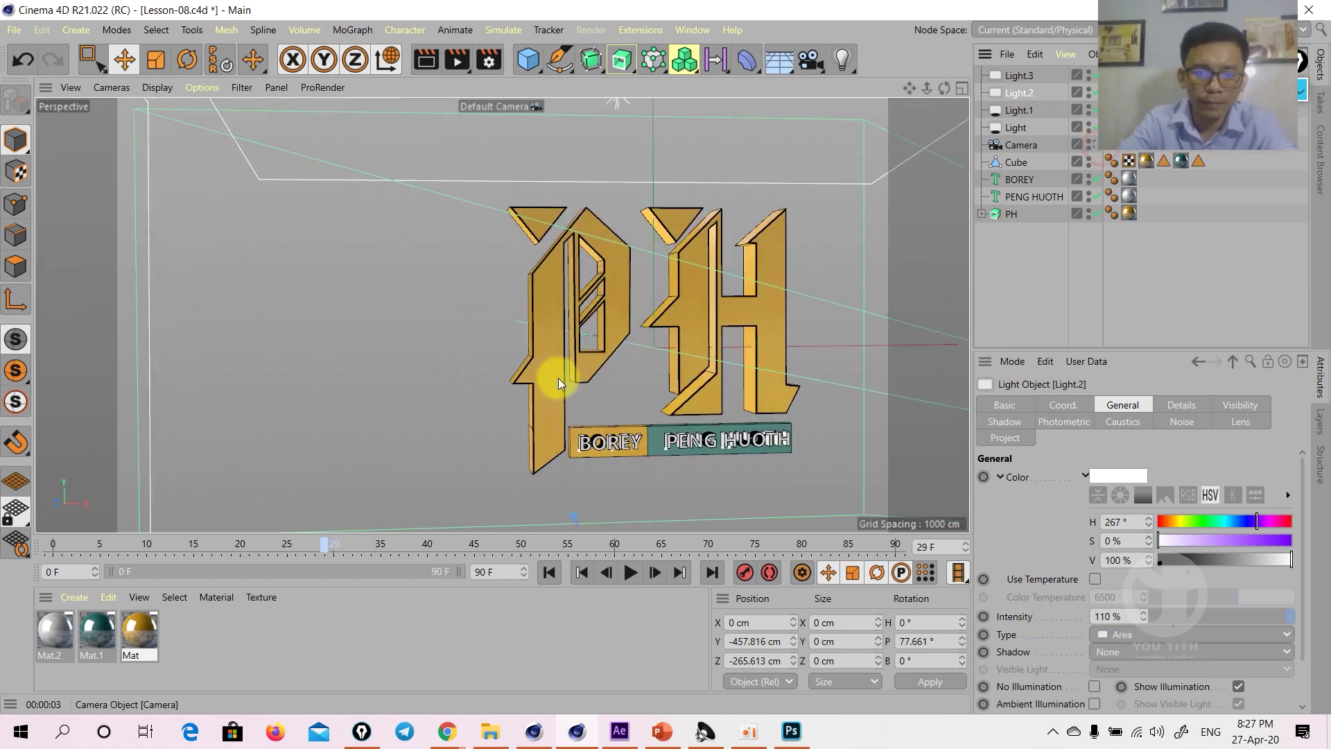
{"action": "left_click", "coordinate": [423, 68]}
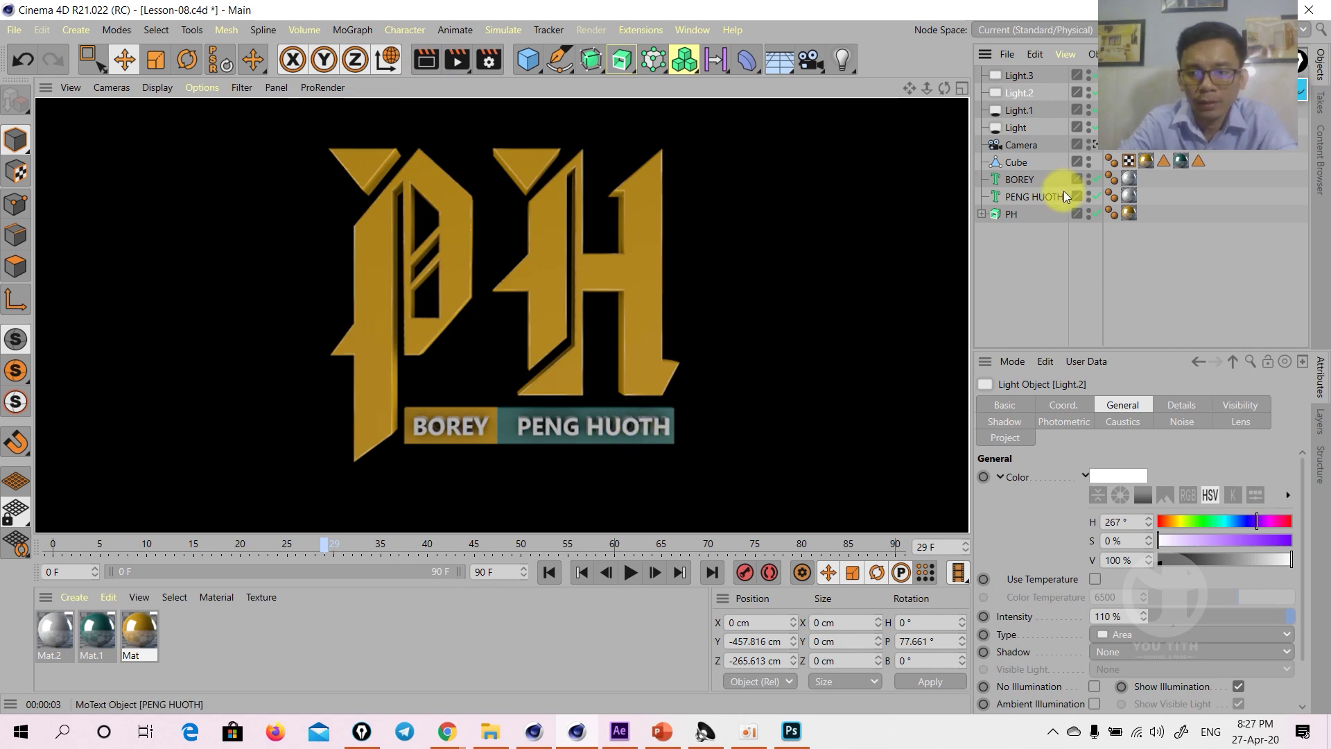
Raise Light.2's intensity to 140%, render a camera preview, then return to the editor view
{"action": "left_click", "coordinate": [1097, 147]}
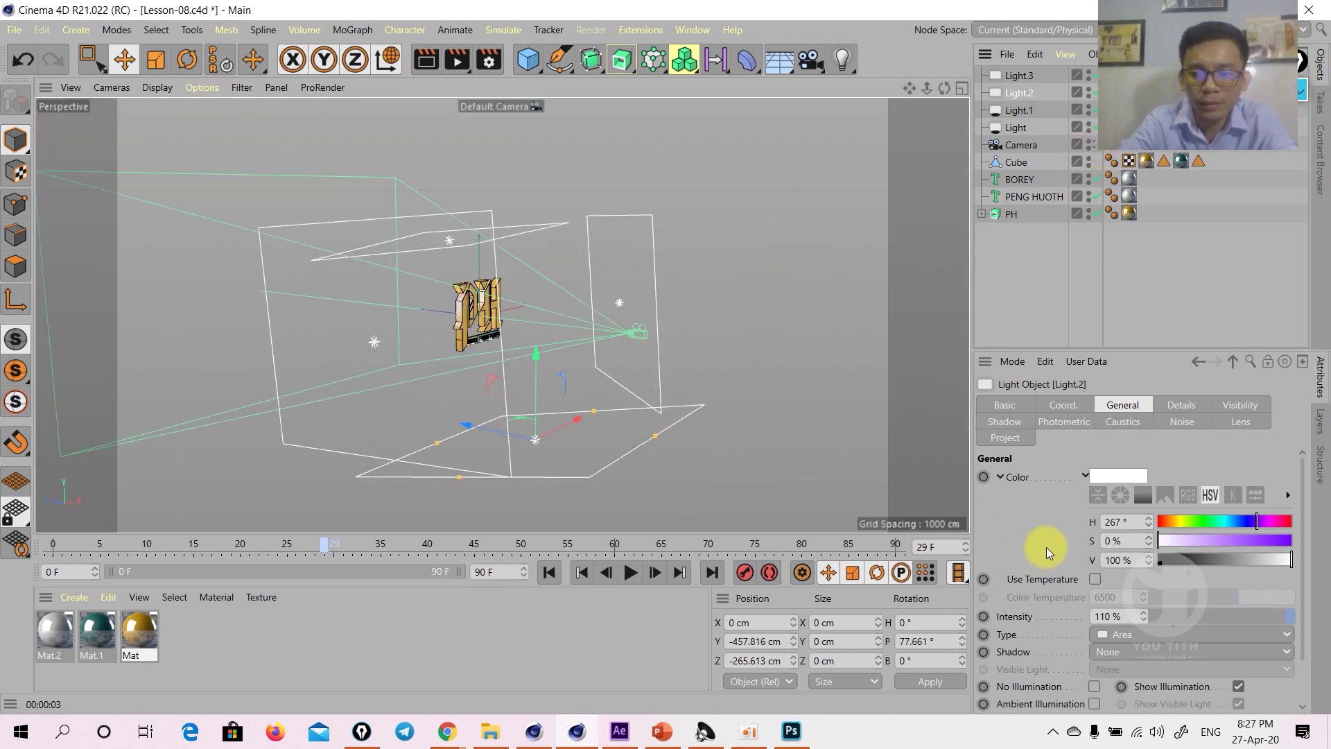
{"action": "left_click", "coordinate": [1121, 614]}
{"action": "type", "text": "40"}
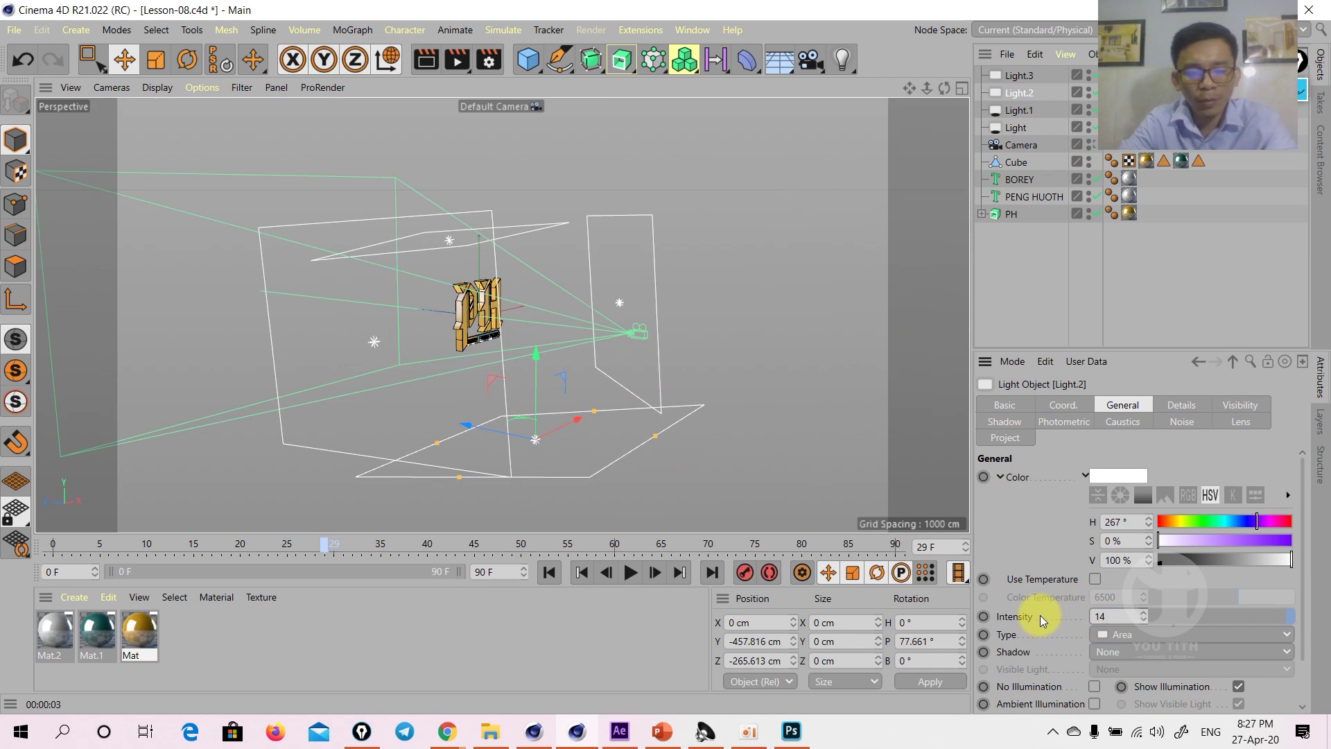
{"action": "key", "text": "Return"}
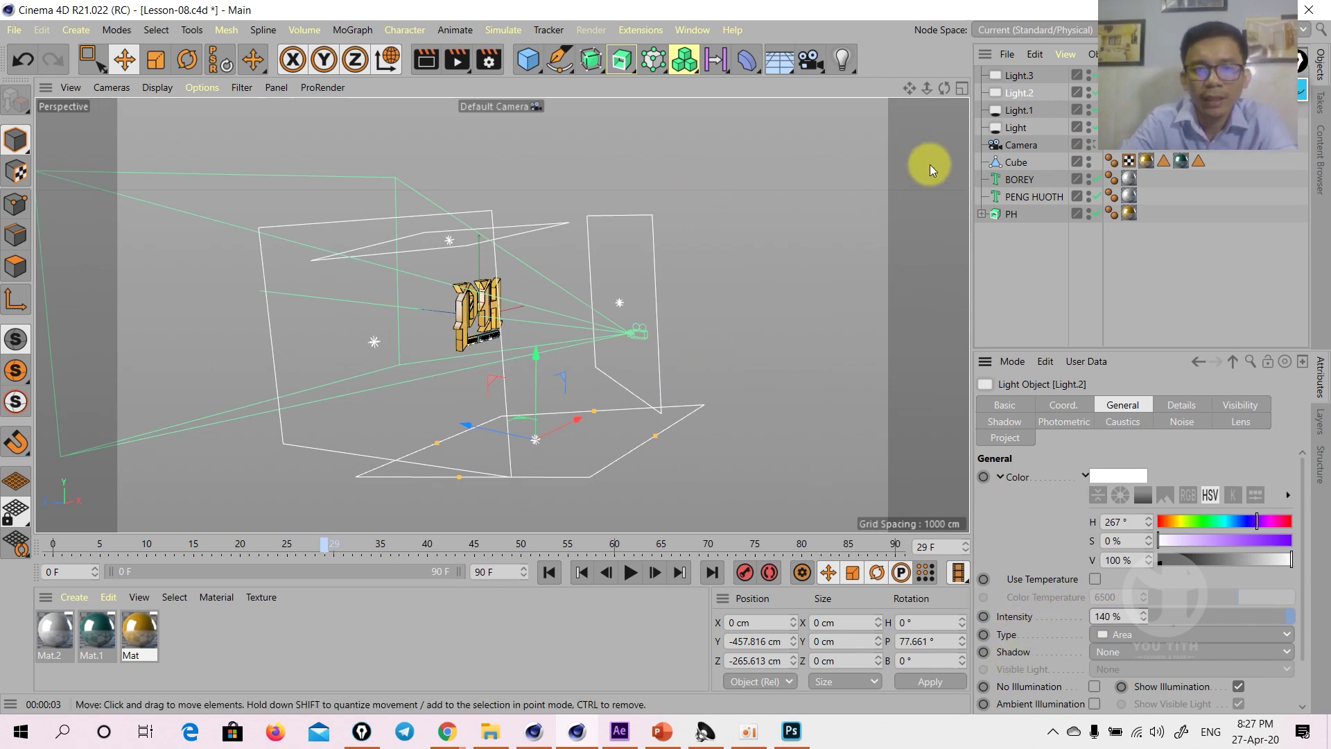
{"action": "left_click", "coordinate": [1099, 147]}
{"action": "left_click", "coordinate": [431, 53]}
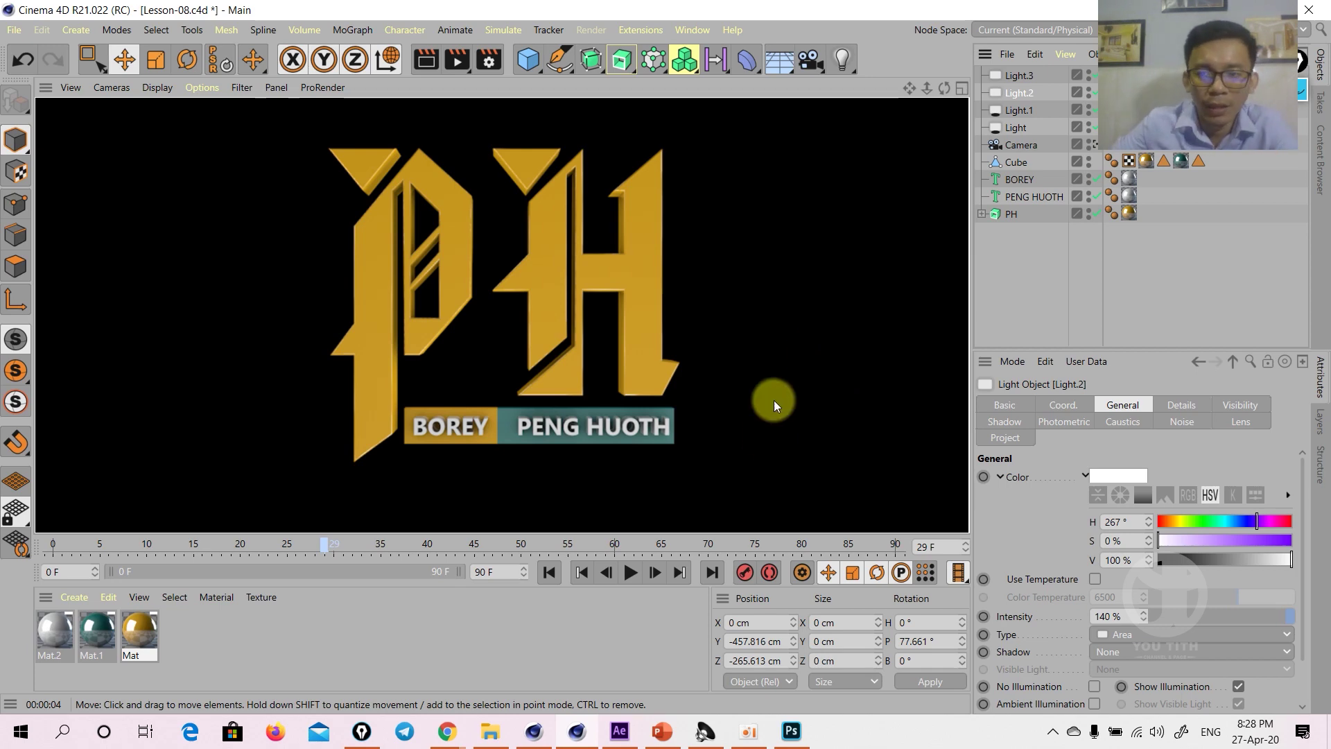
{"action": "left_click", "coordinate": [1095, 144]}
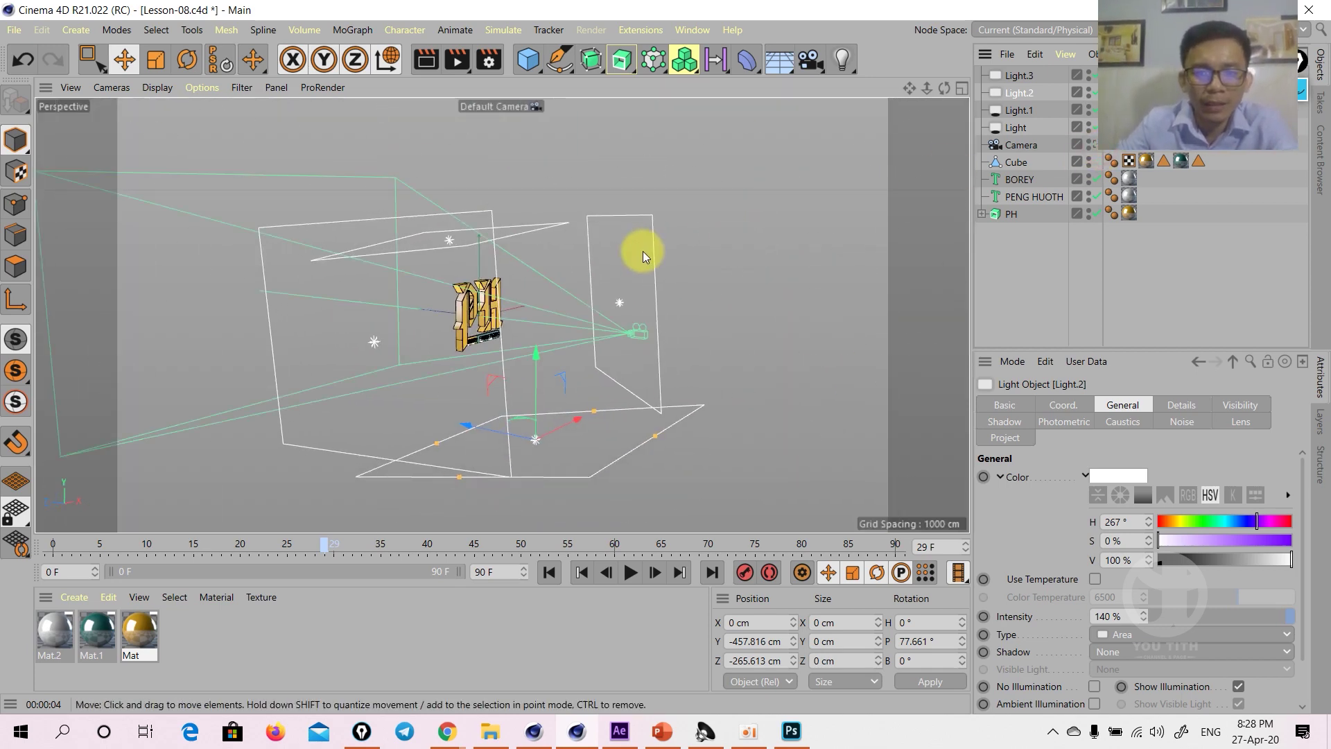
Set Light's intensity to 120% and Light.3's intensity to 110%
{"action": "left_click", "coordinate": [654, 229]}
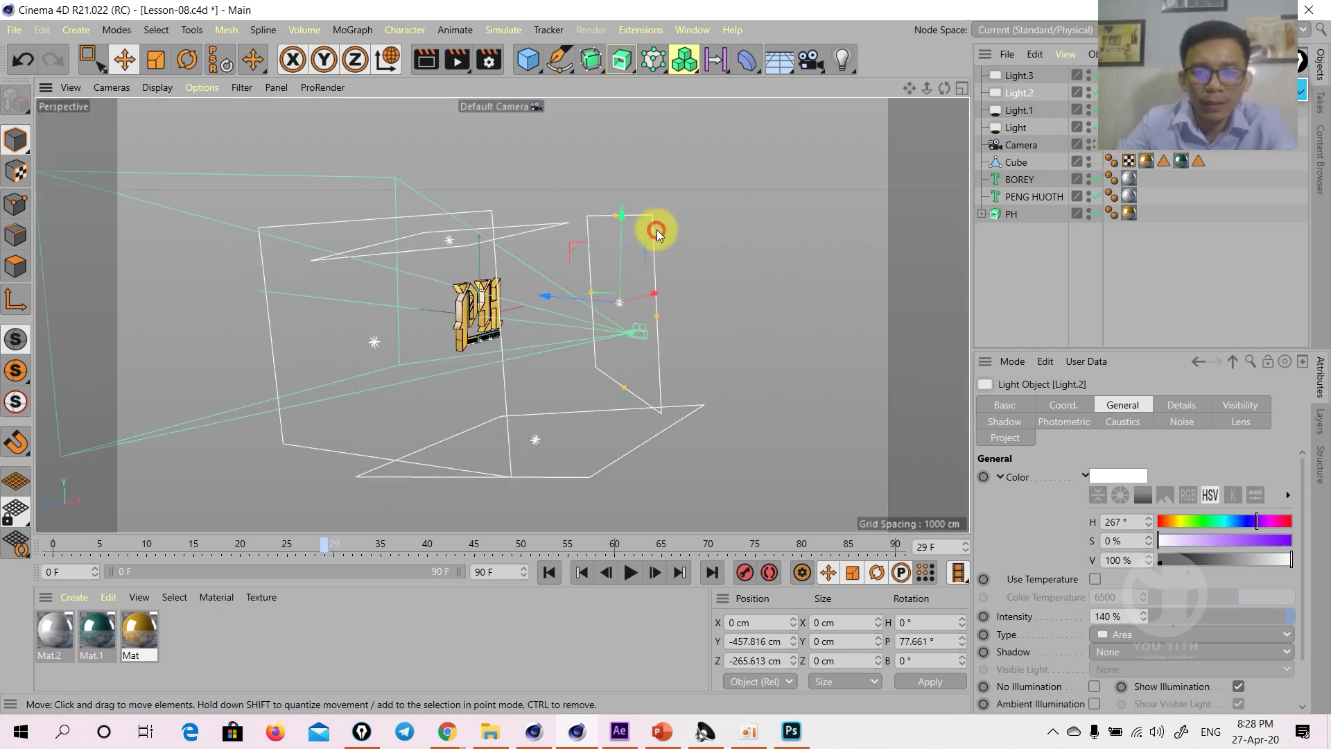
{"action": "left_click", "coordinate": [1122, 617]}
{"action": "type", "text": "120"}
{"action": "key", "text": "Return"}
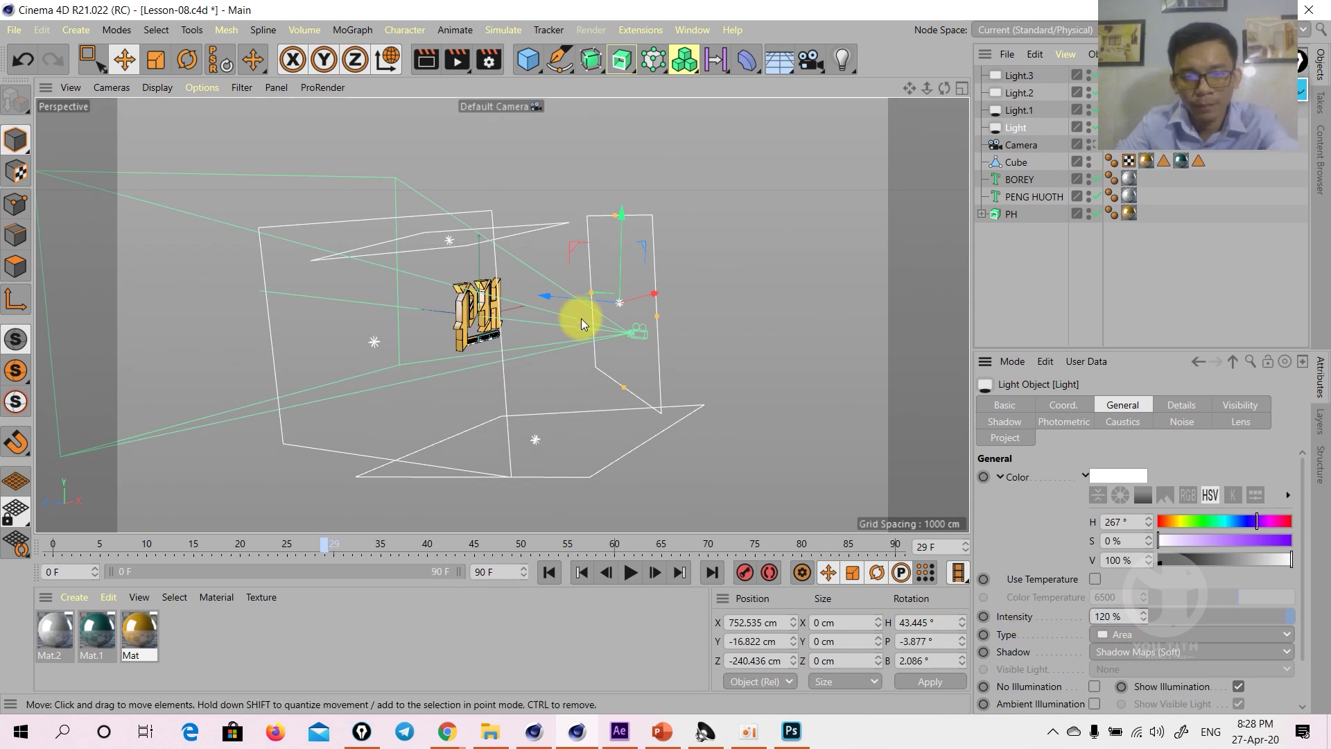
{"action": "left_click", "coordinate": [527, 241]}
{"action": "left_click", "coordinate": [1123, 617]}
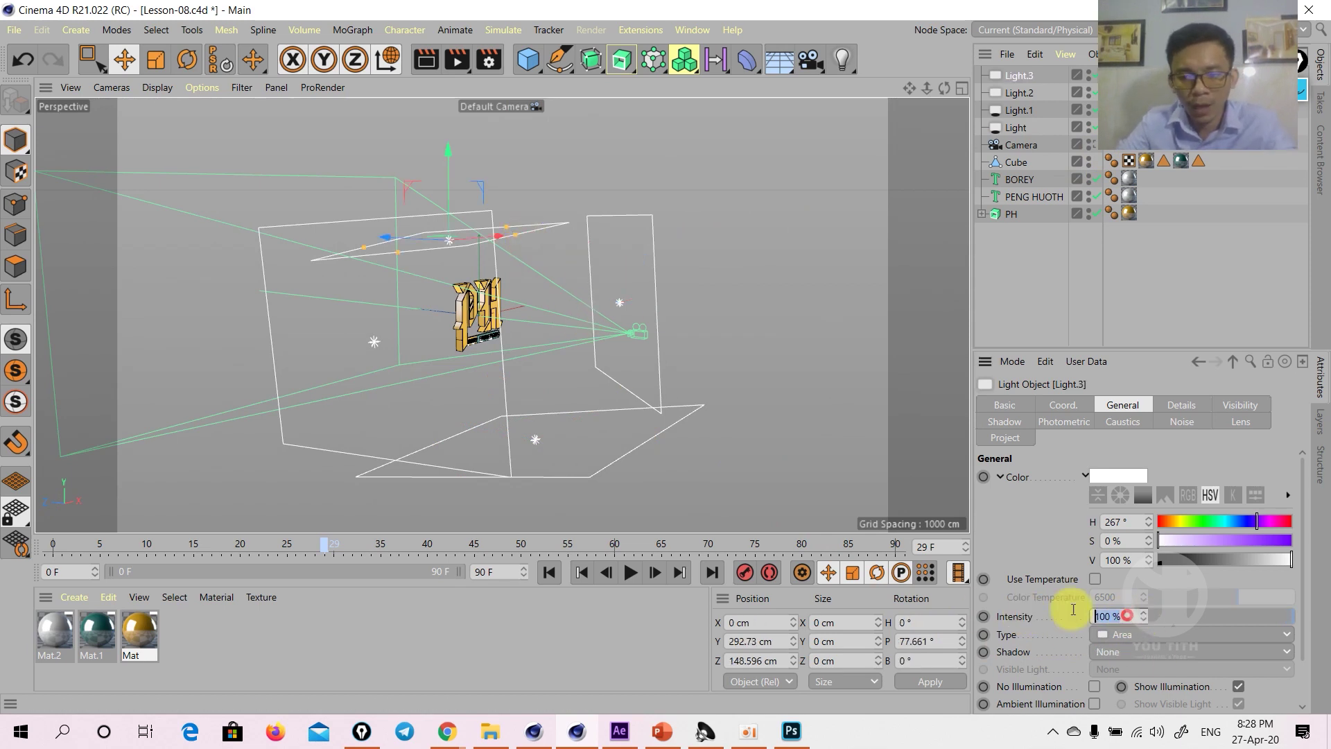
{"action": "type", "text": "110"}
{"action": "key", "text": "Return"}
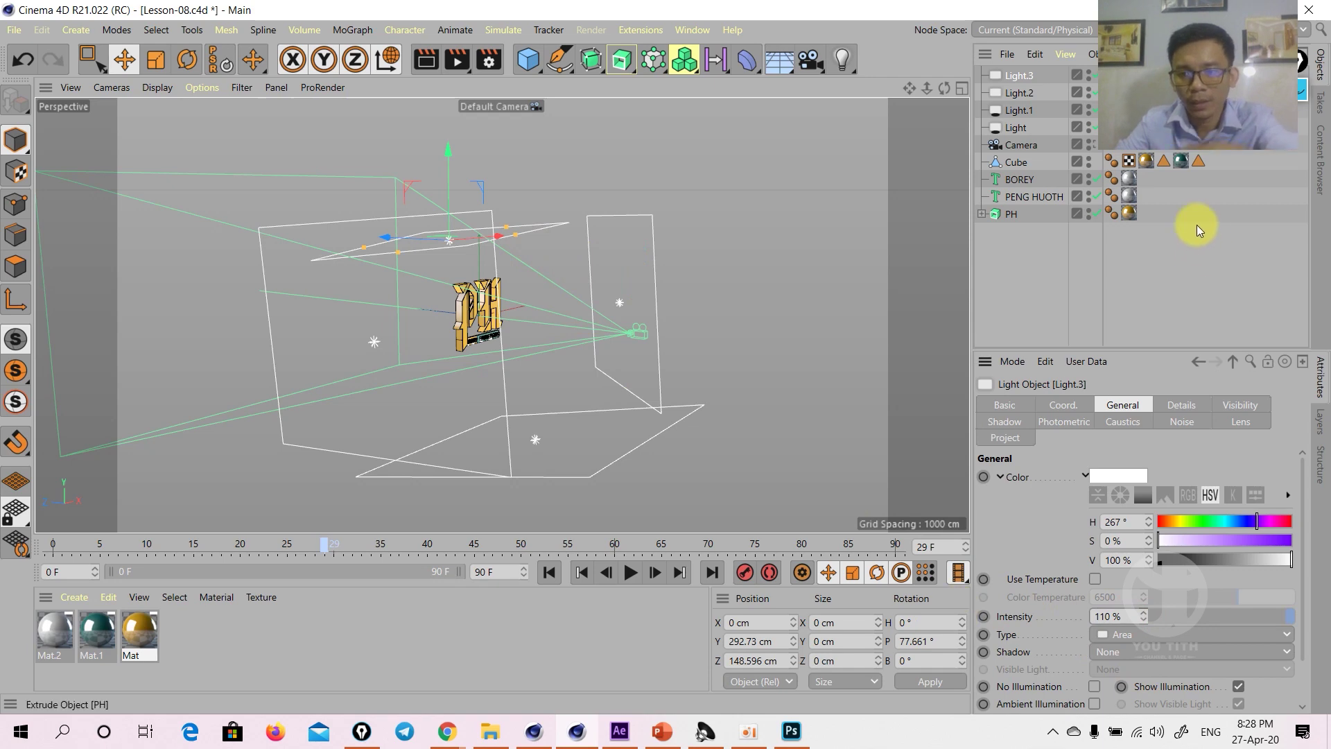
Render a camera preview with the new intensities and return to the editor view
{"action": "left_click", "coordinate": [1093, 144]}
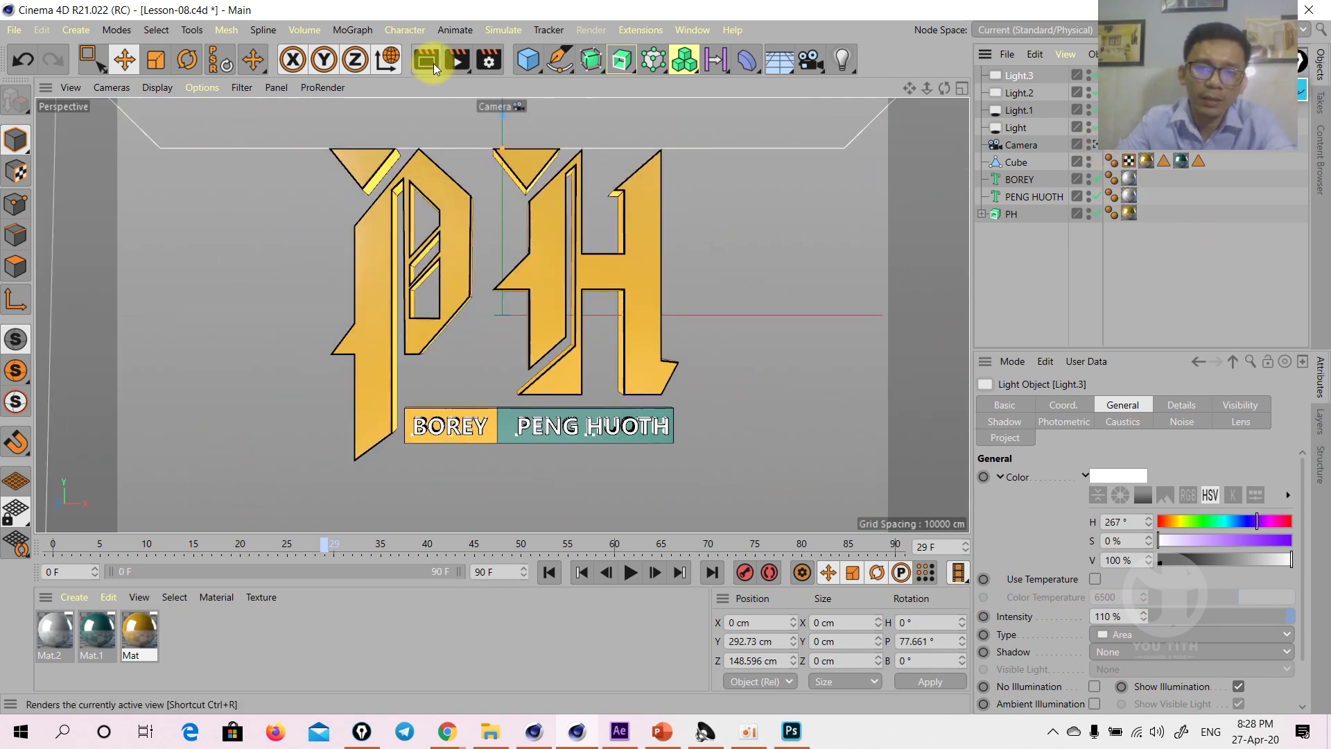
{"action": "left_click", "coordinate": [434, 66]}
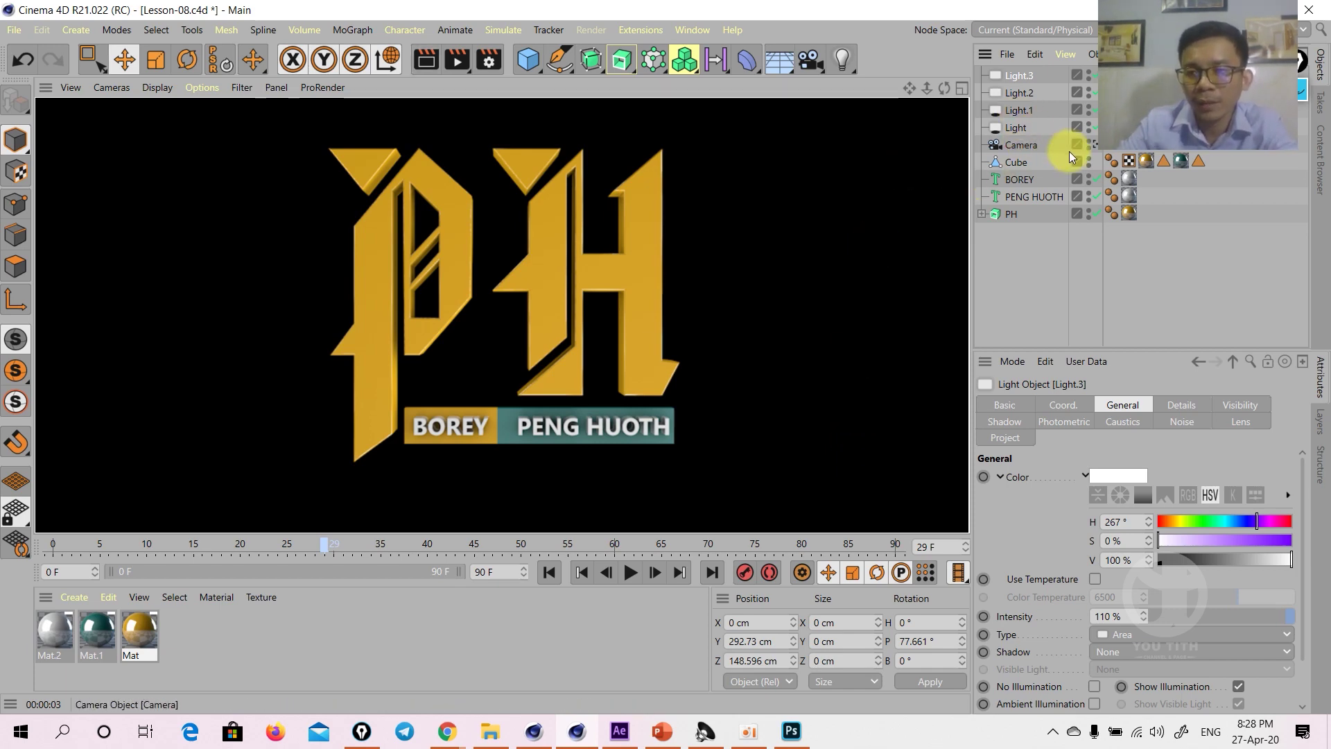
{"action": "left_click", "coordinate": [1094, 144]}
{"action": "left_click", "coordinate": [656, 247]}
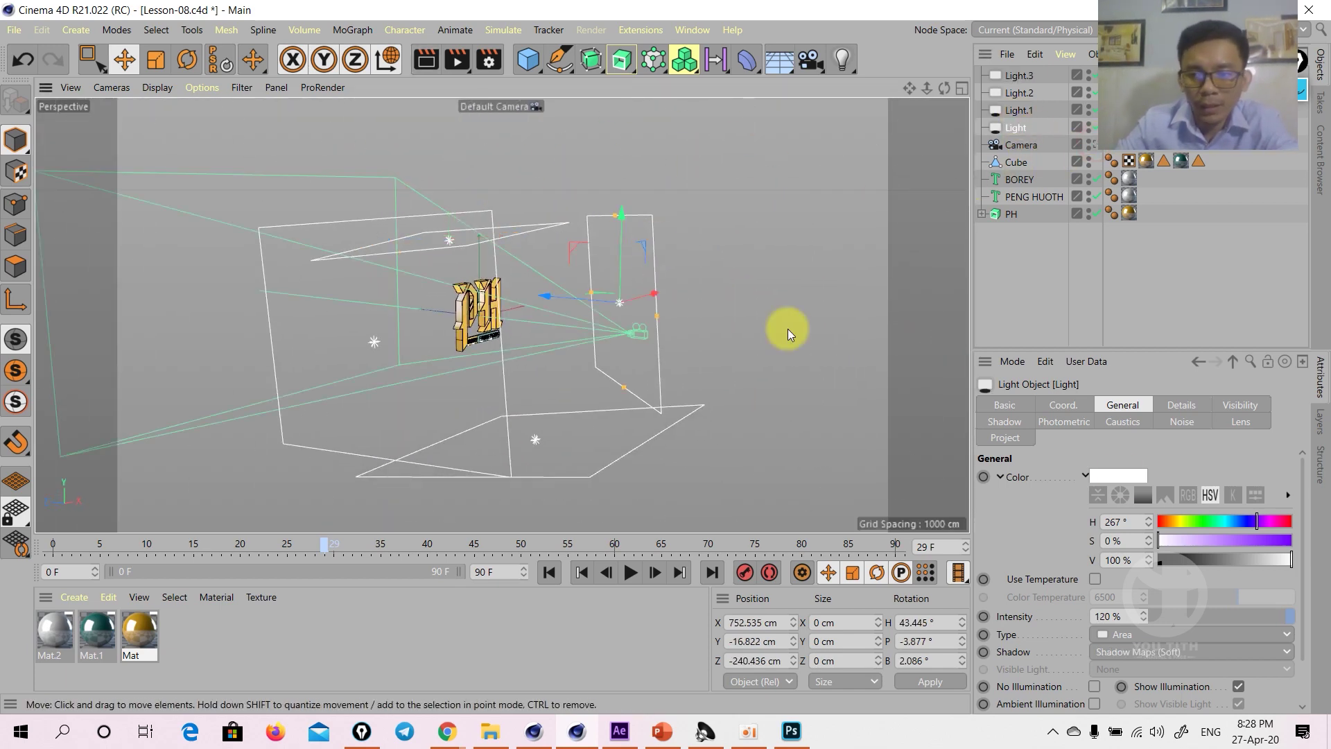
Open Light's visibility and Details settings and render a baseline camera preview
{"action": "left_click_drag", "start_coordinate": [1302, 483], "coordinate": [1308, 585]}
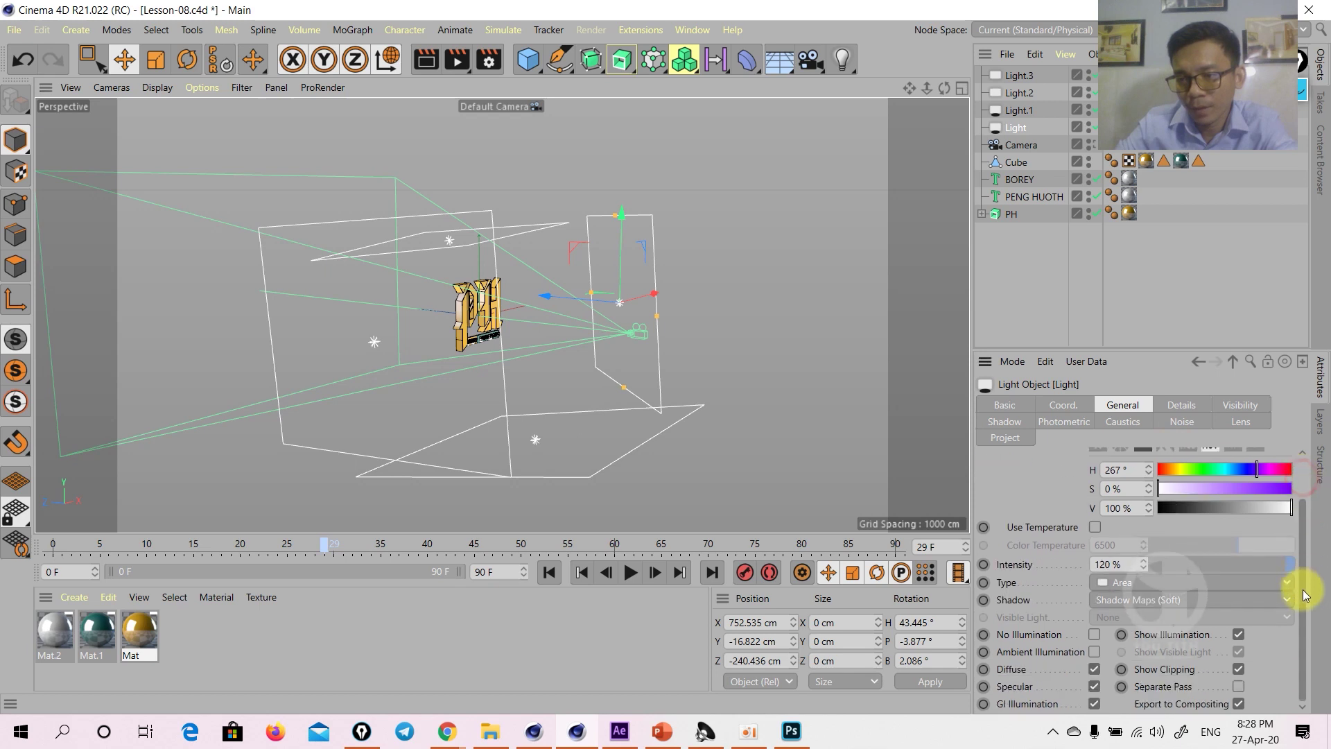
{"action": "left_click", "coordinate": [1245, 406]}
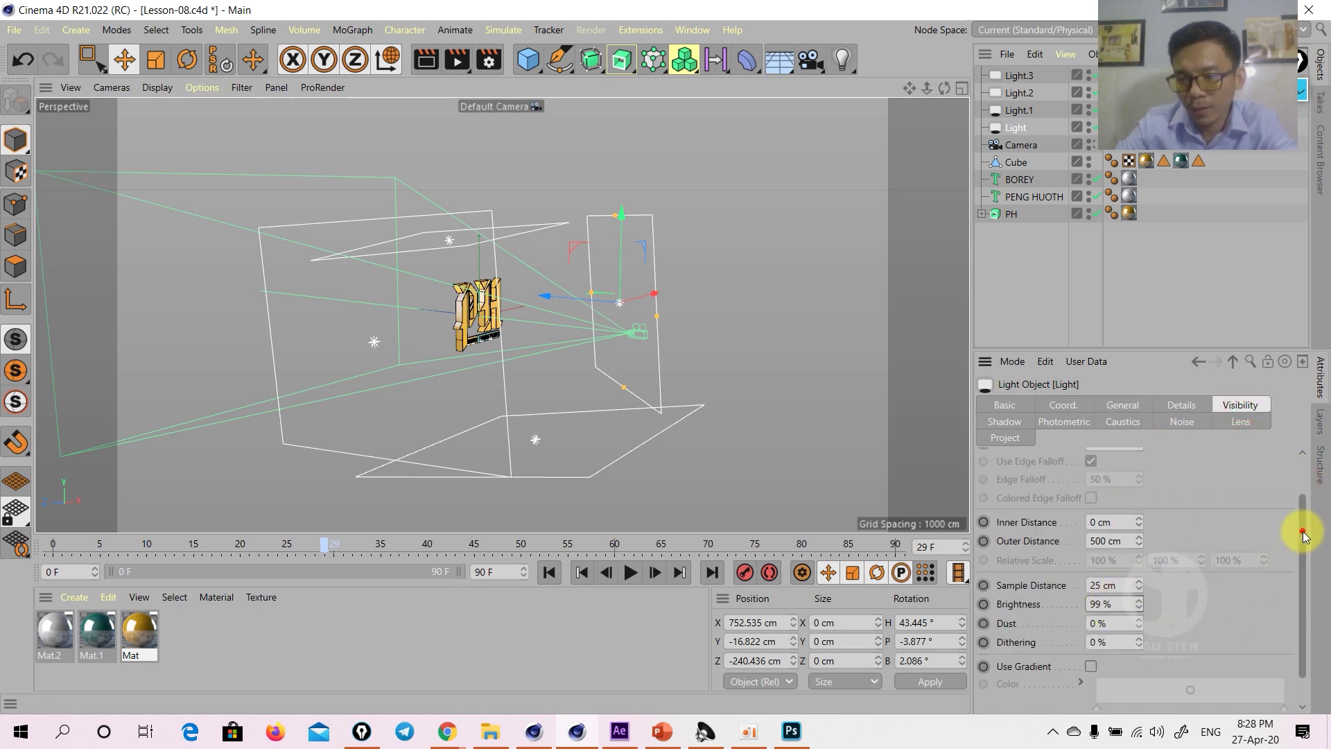
{"action": "left_click_drag", "start_coordinate": [1304, 534], "coordinate": [1282, 710]}
{"action": "left_click", "coordinate": [1177, 407]}
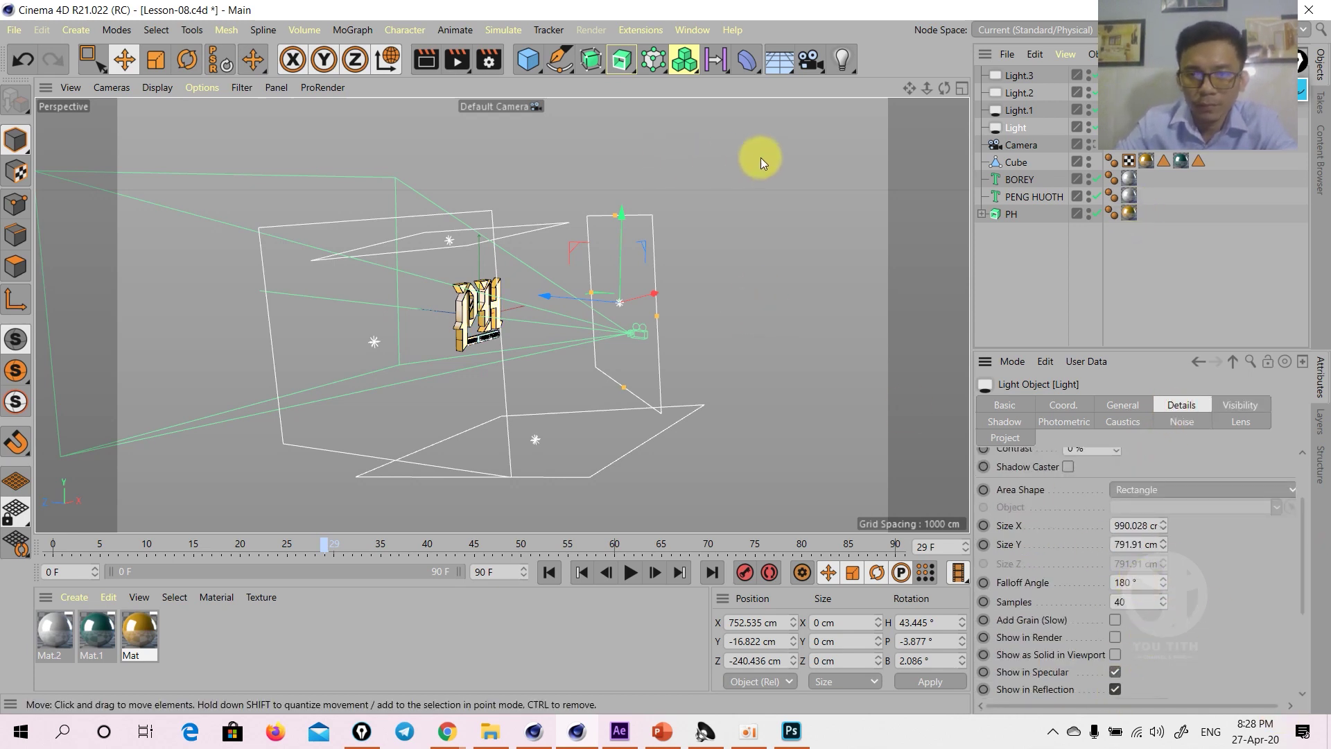
{"action": "left_click", "coordinate": [1094, 145]}
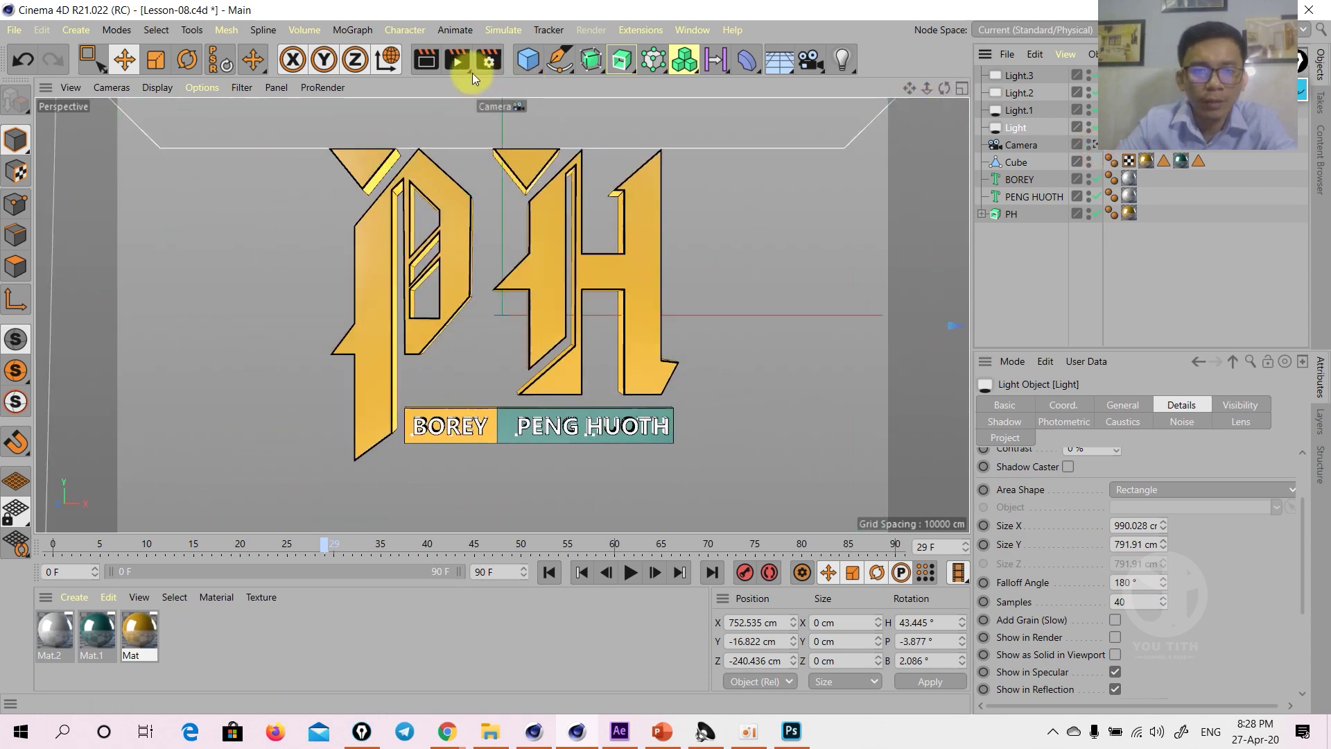
{"action": "left_click", "coordinate": [433, 56]}
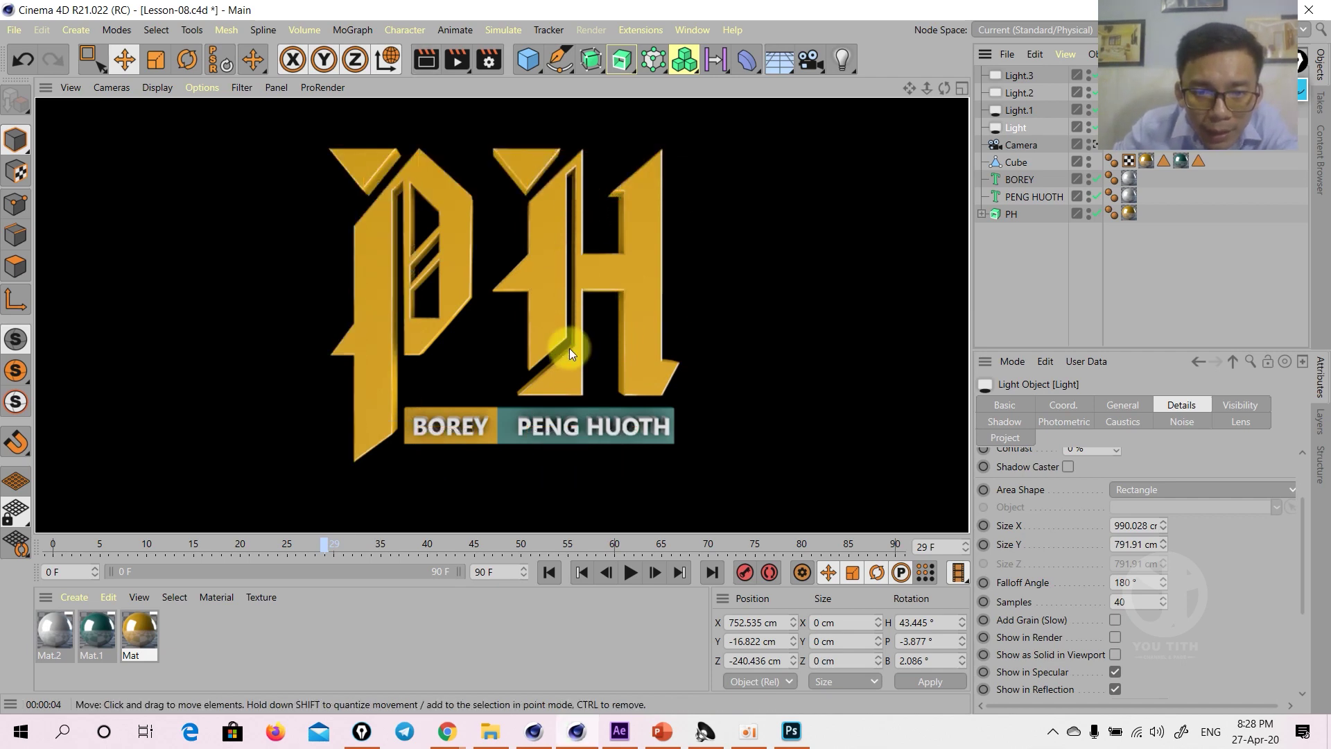
Test Light hidden from reflections with a re-render, then turn Show in Reflection back on
{"action": "left_click", "coordinate": [1115, 690]}
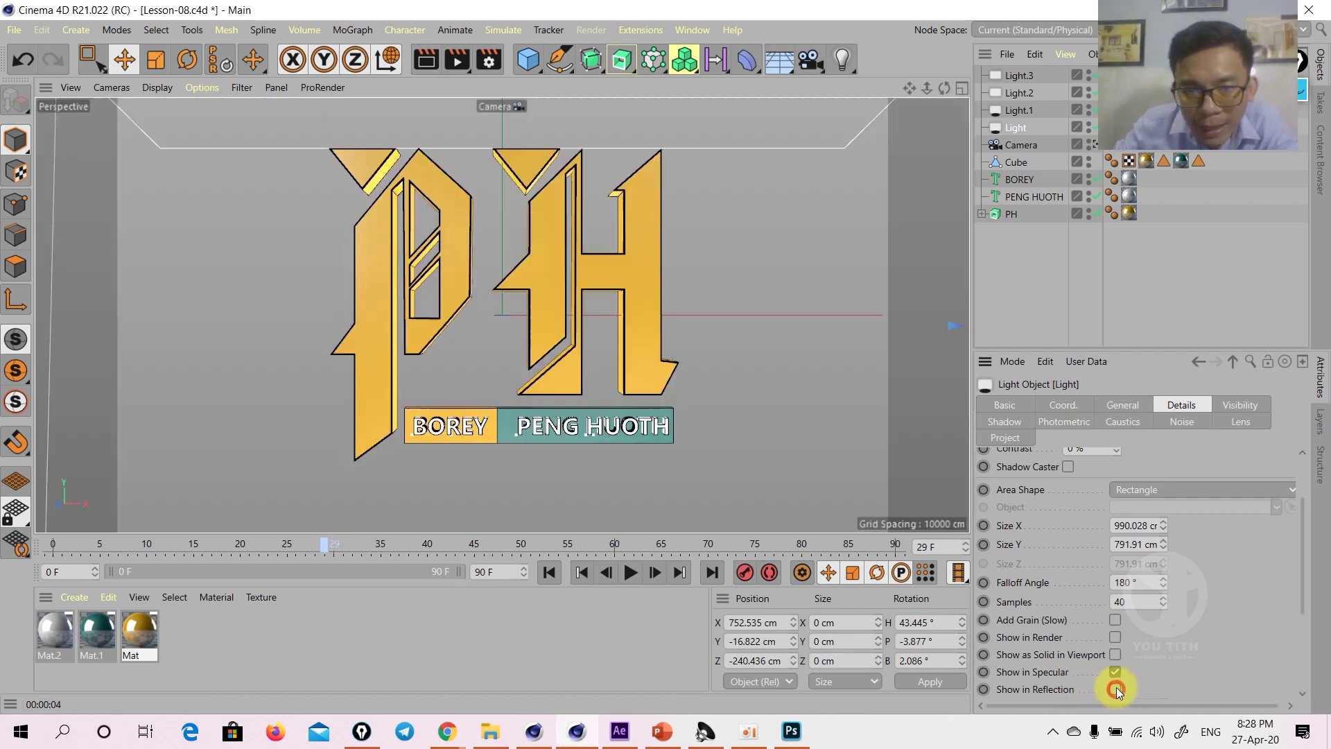
{"action": "left_click", "coordinate": [426, 63]}
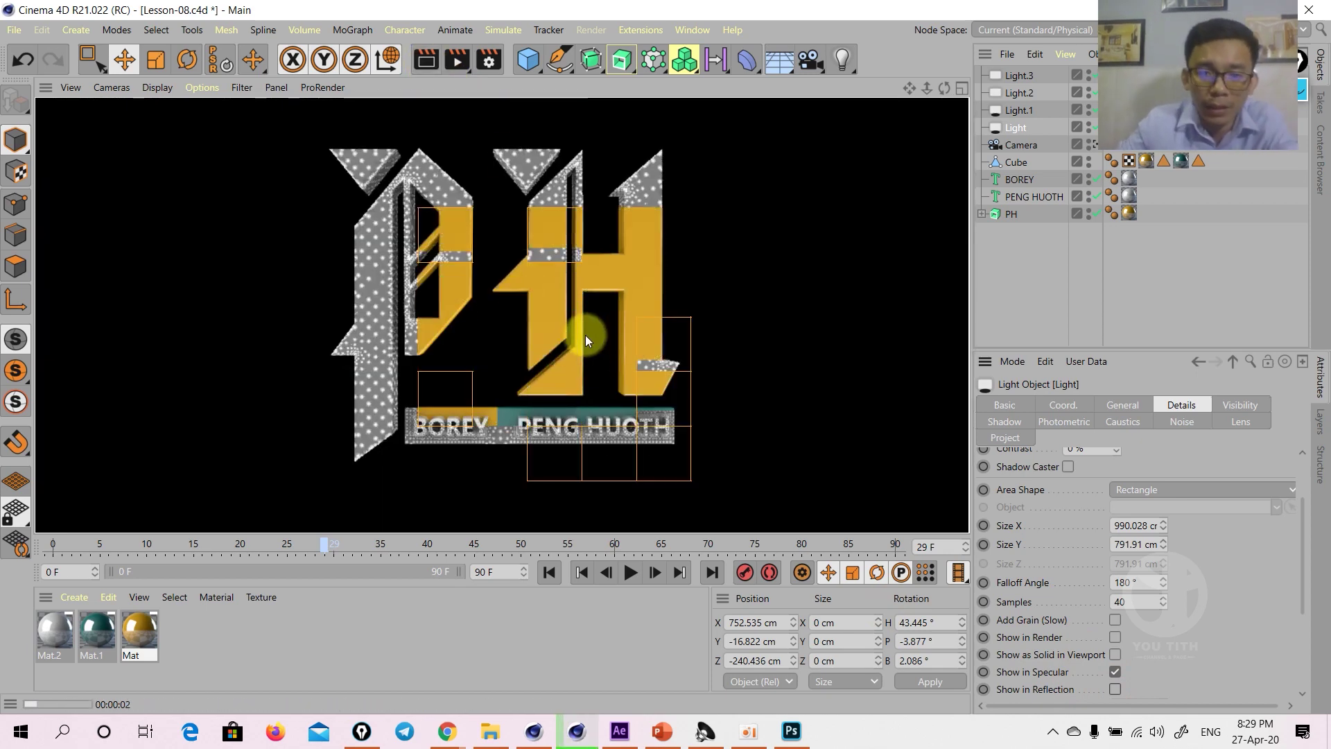
{"action": "left_click", "coordinate": [1113, 690]}
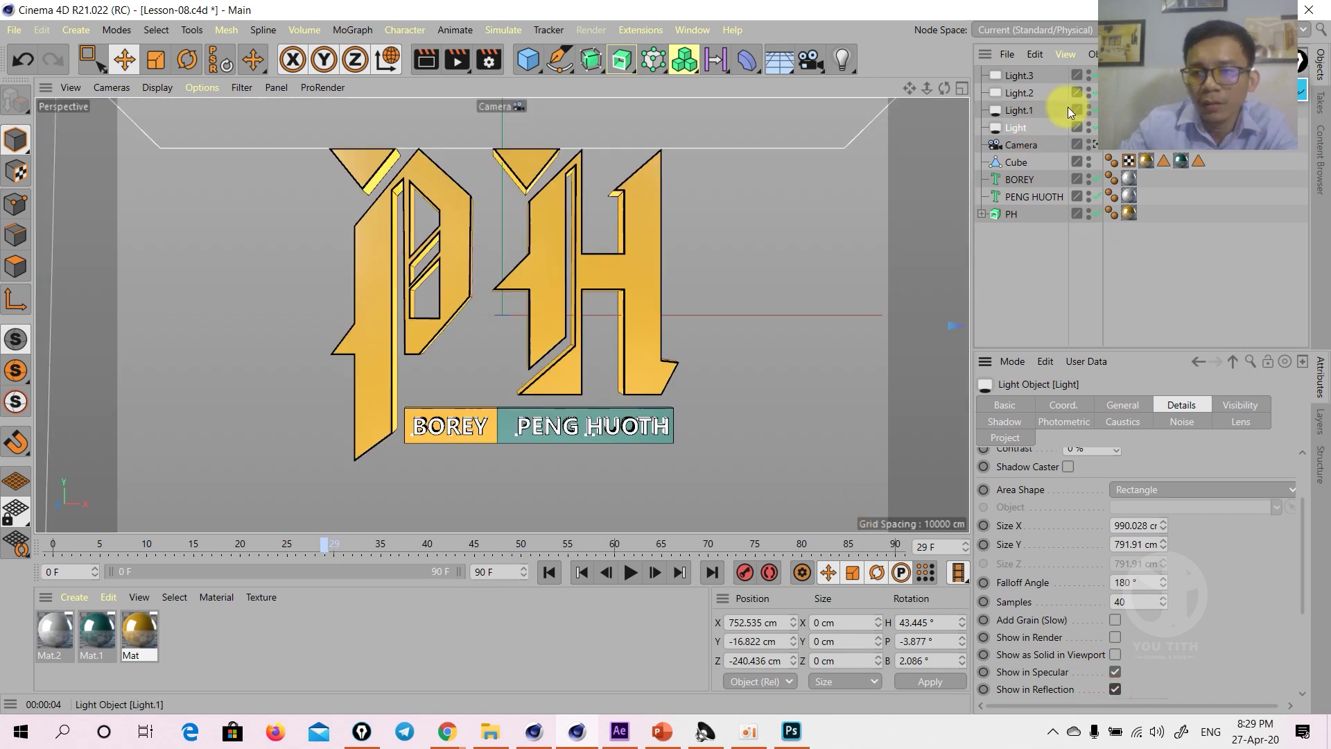
{"action": "left_click", "coordinate": [1091, 145]}
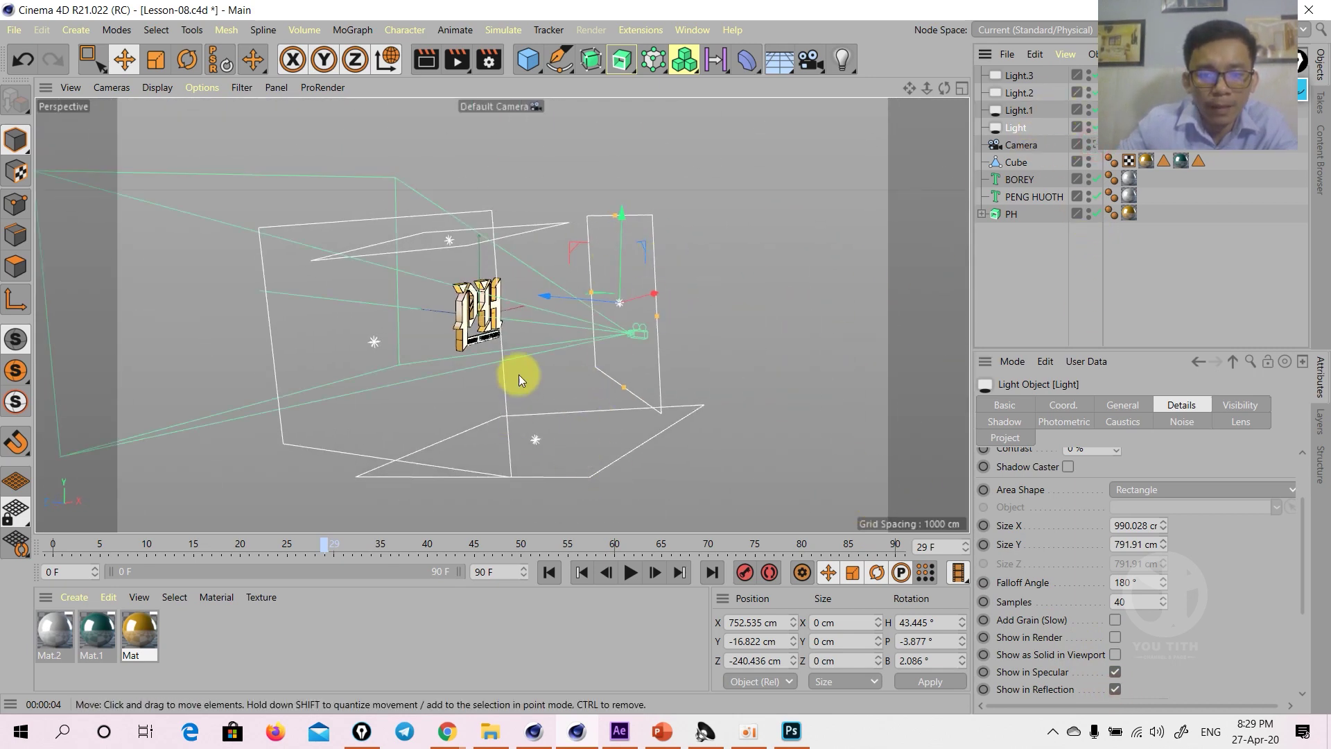
Enable Show in Reflection for Light.3 and render the final camera preview of the logo
{"action": "left_click", "coordinate": [458, 243]}
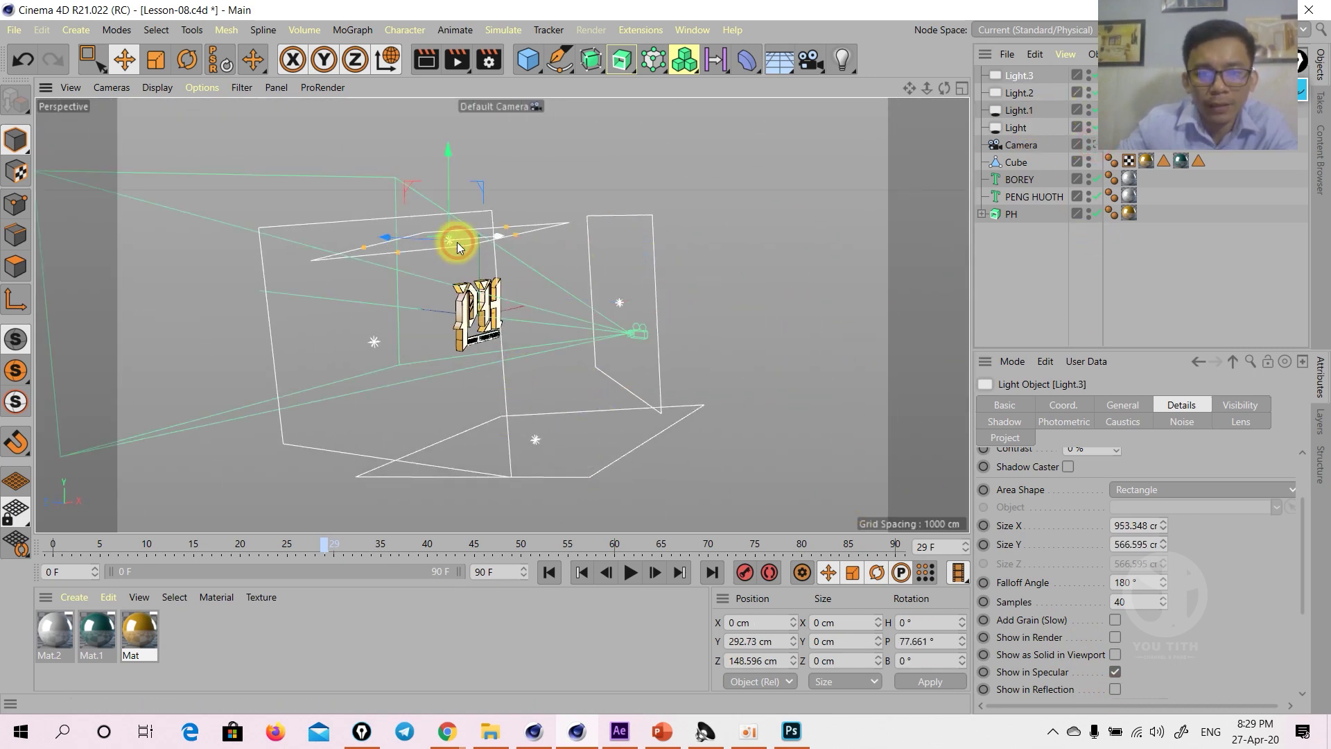
{"action": "left_click", "coordinate": [1114, 689]}
{"action": "left_click", "coordinate": [1091, 145]}
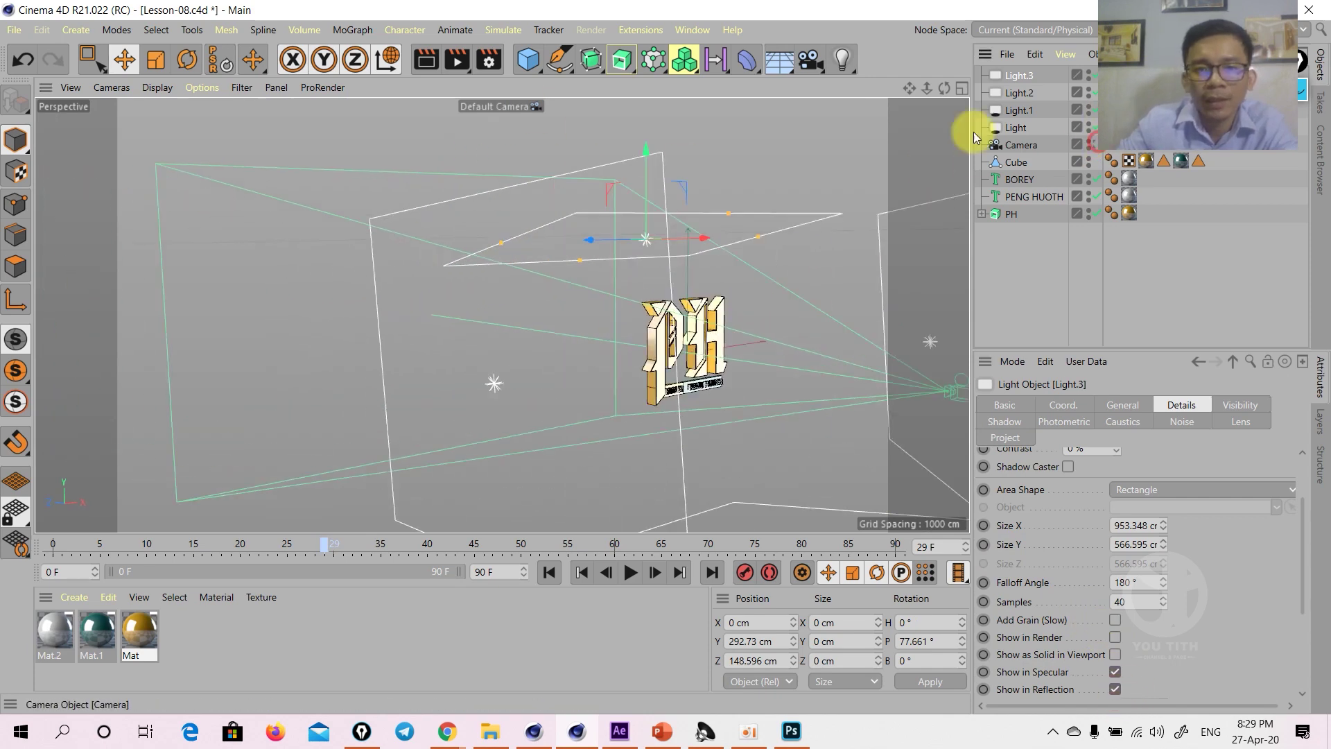
{"action": "left_click", "coordinate": [439, 60]}
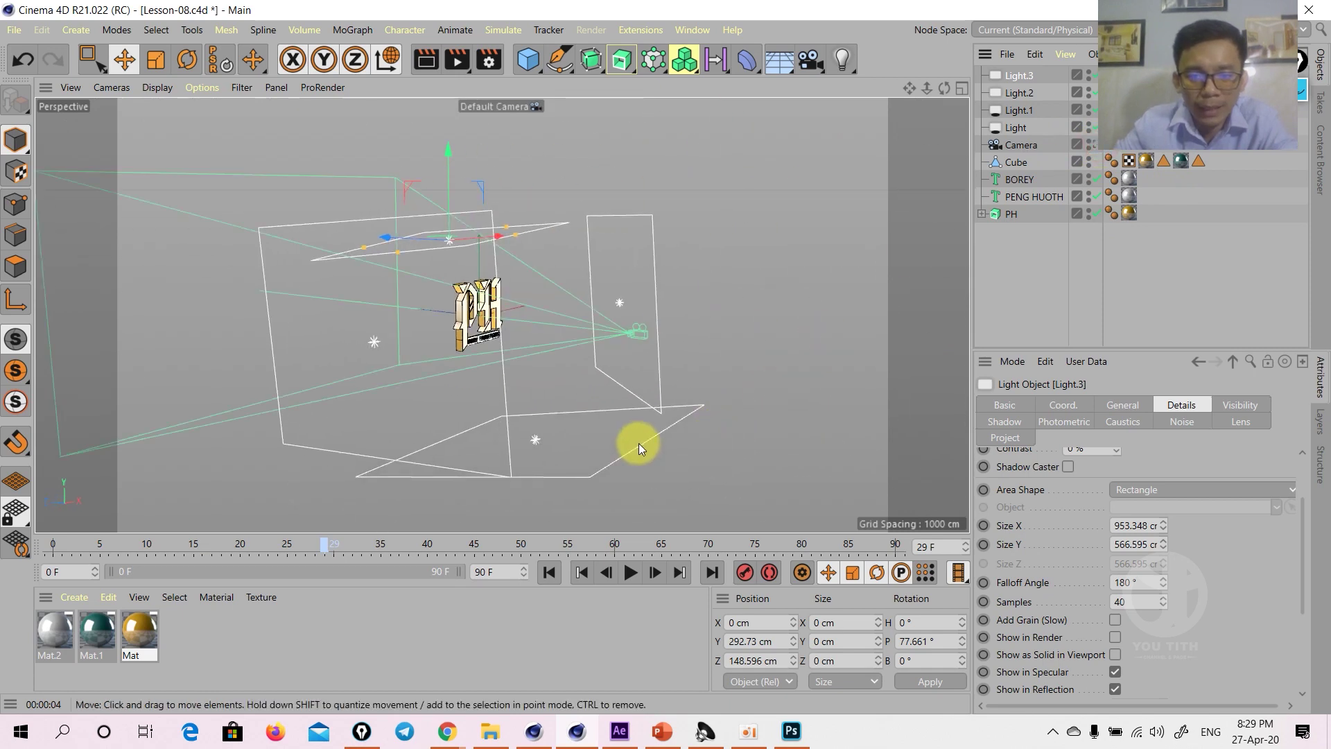
{"action": "left_click", "coordinate": [639, 442]}
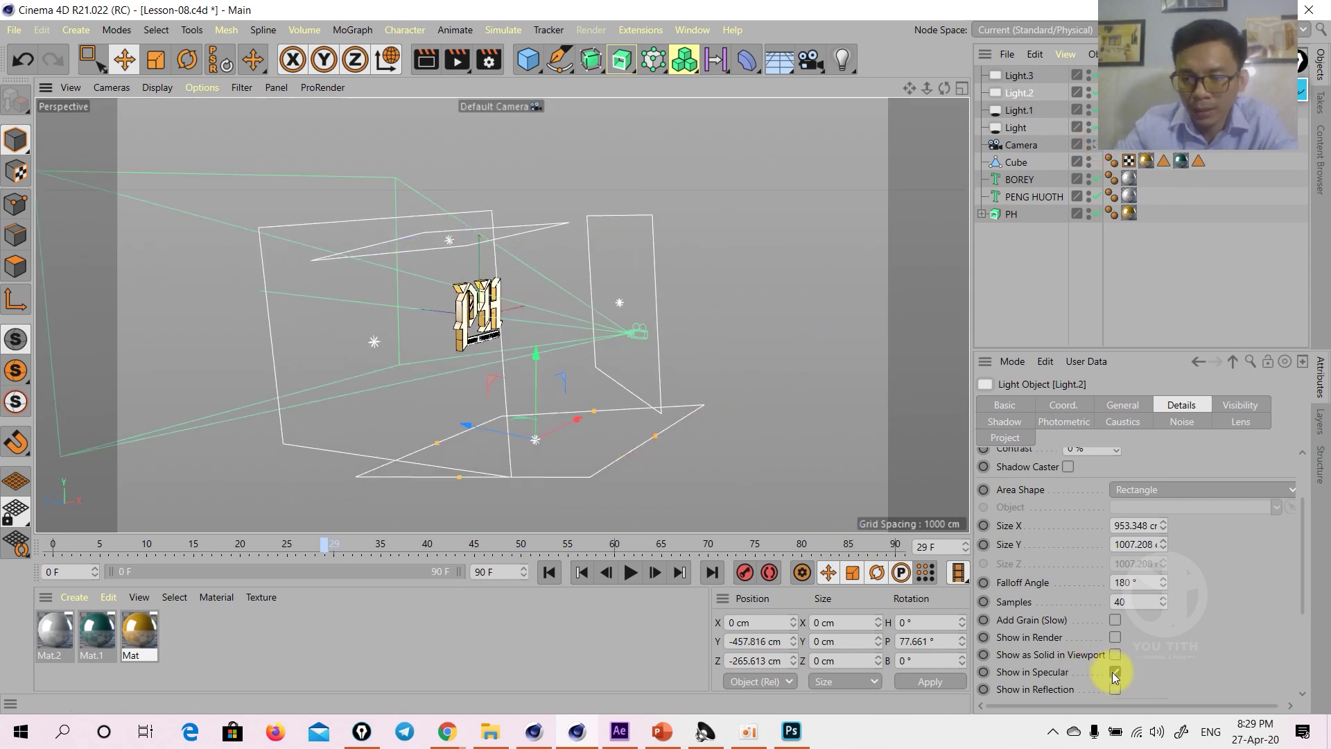
{"action": "left_click", "coordinate": [1091, 145]}
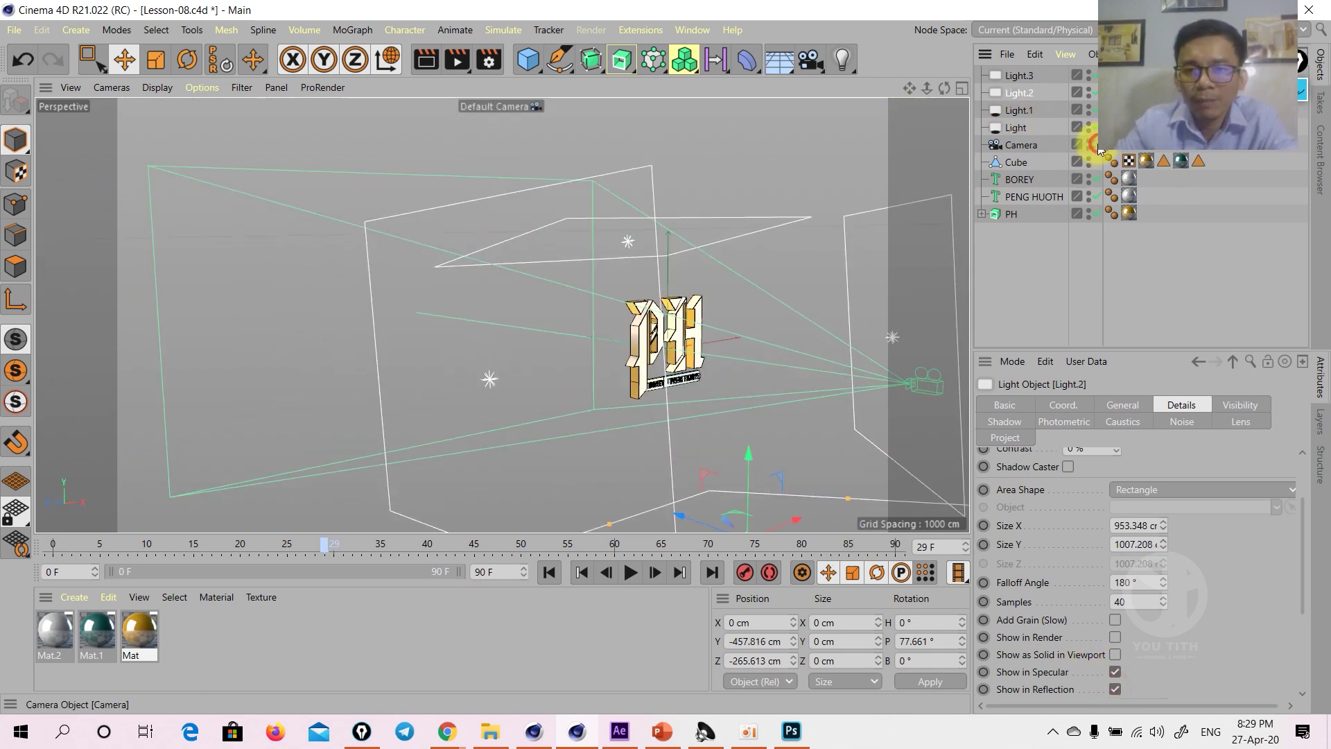
{"action": "left_click", "coordinate": [418, 69]}
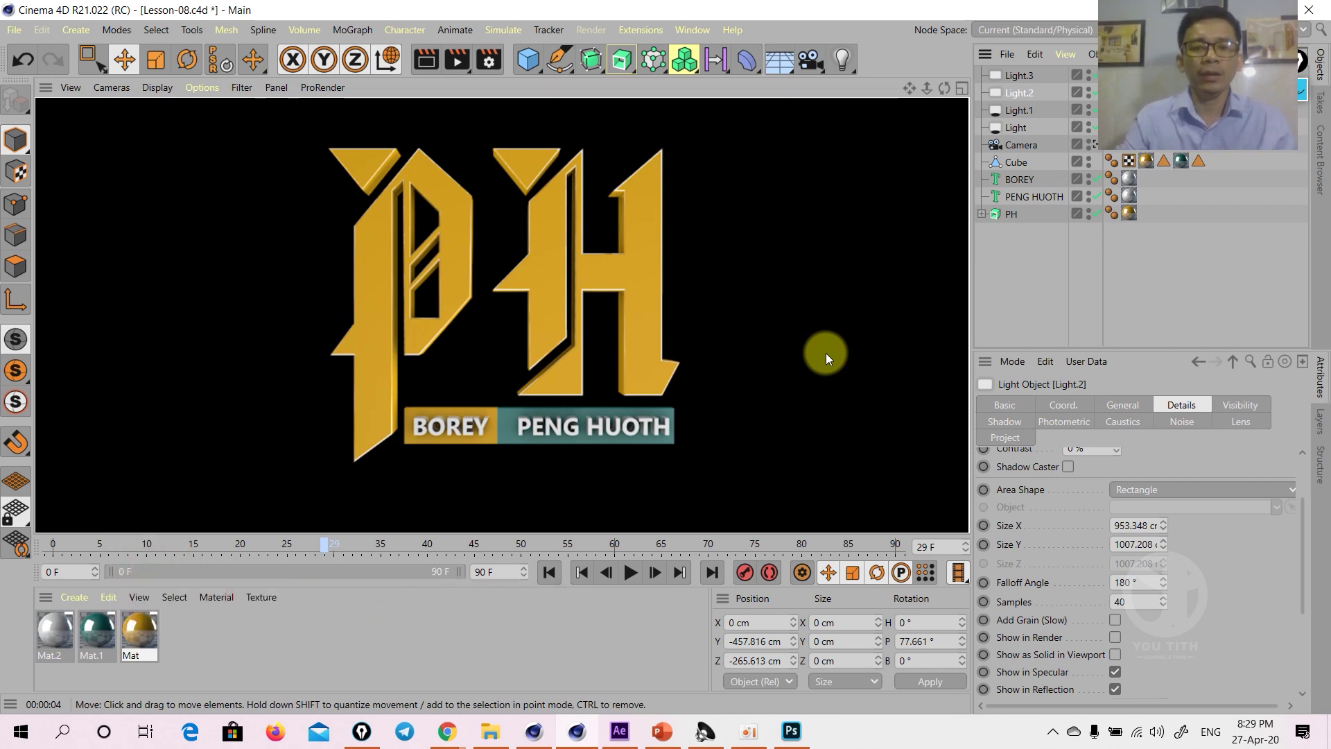
Exit the camera view and orbit the PH logo from front, side and three-quarter angles
{"action": "left_click", "coordinate": [1093, 143]}
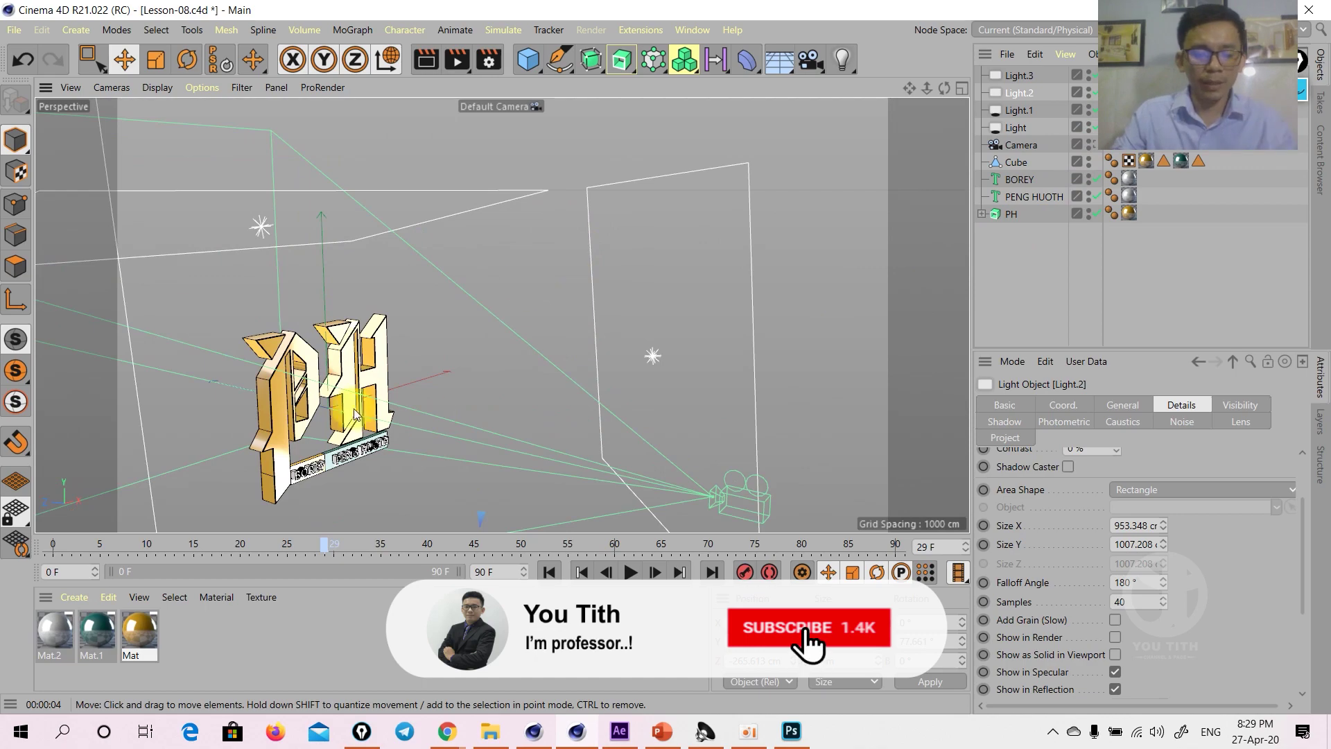
{"action": "left_click_drag", "start_coordinate": [354, 414], "coordinate": [381, 402], "text": "alt"}
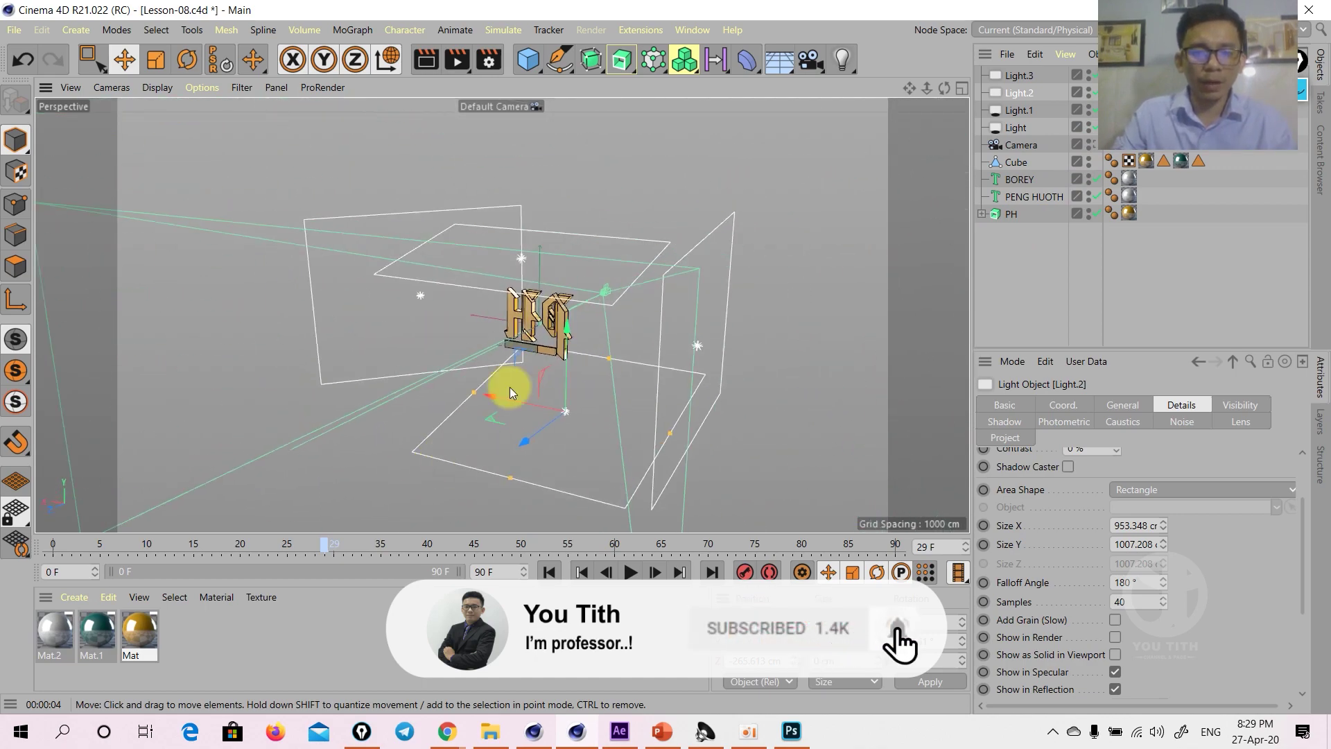
{"action": "mouse_move", "coordinate": [538, 305]}
{"action": "left_mouse_down", "text": "alt"}
{"action": "mouse_move", "coordinate": [473, 454]}
{"action": "mouse_move", "coordinate": [498, 373]}
{"action": "mouse_move", "coordinate": [804, 388]}
{"action": "mouse_move", "coordinate": [446, 362]}
{"action": "mouse_move", "coordinate": [700, 347]}
{"action": "mouse_move", "coordinate": [433, 339]}
{"action": "mouse_move", "coordinate": [843, 317]}
{"action": "mouse_move", "coordinate": [322, 323]}
{"action": "mouse_move", "coordinate": [551, 303]}
{"action": "mouse_move", "coordinate": [522, 318]}
{"action": "mouse_move", "coordinate": [553, 281]}
{"action": "mouse_move", "coordinate": [609, 335]}
{"action": "mouse_move", "coordinate": [734, 339]}
{"action": "mouse_move", "coordinate": [409, 345]}
{"action": "mouse_move", "coordinate": [532, 386]}
{"action": "mouse_move", "coordinate": [326, 359]}
{"action": "mouse_move", "coordinate": [434, 363]}
{"action": "left_mouse_up", "text": "alt"}
{"action": "mouse_move", "coordinate": [545, 364]}
{"action": "left_mouse_down", "text": "alt"}
{"action": "mouse_move", "coordinate": [431, 373]}
{"action": "mouse_move", "coordinate": [567, 317]}
{"action": "mouse_move", "coordinate": [579, 373]}
{"action": "mouse_move", "coordinate": [818, 377]}
{"action": "left_mouse_up", "text": "alt"}
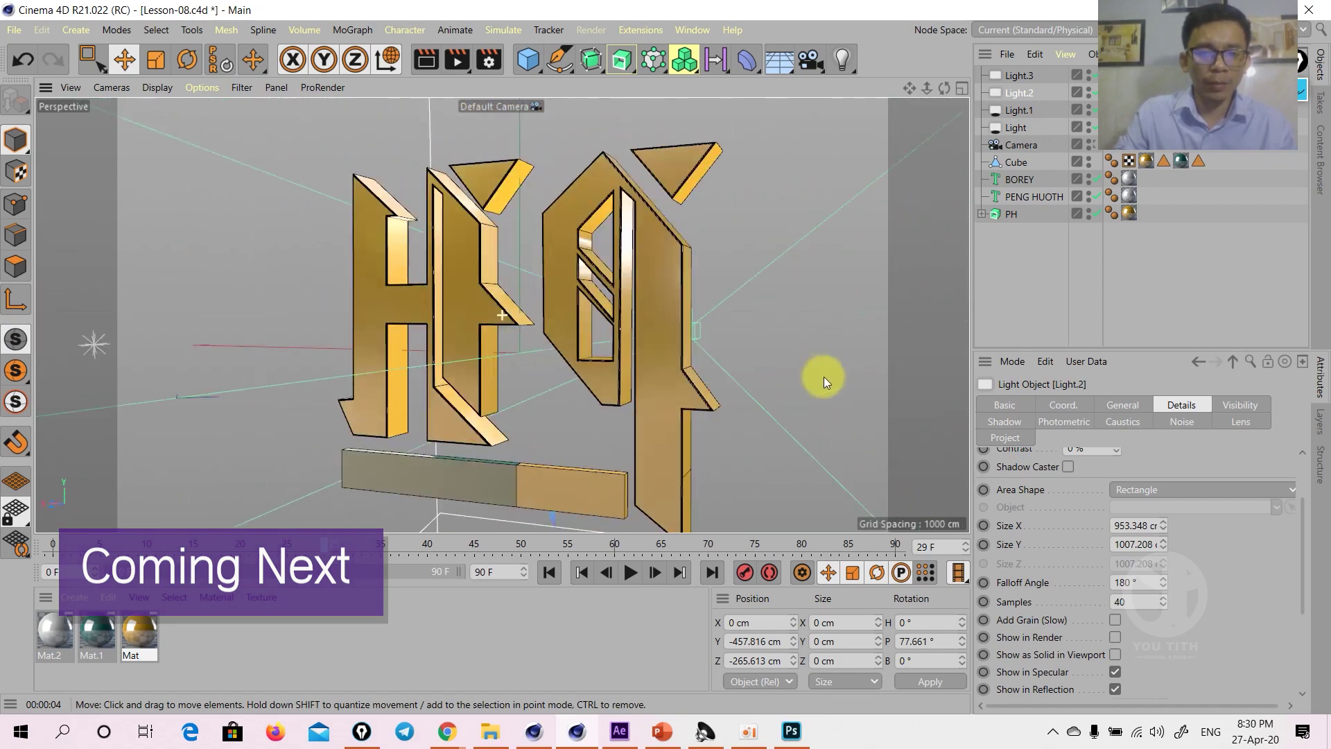
{"action": "mouse_move", "coordinate": [439, 336]}
{"action": "left_mouse_down", "text": "alt"}
{"action": "mouse_move", "coordinate": [582, 368]}
{"action": "mouse_move", "coordinate": [617, 392]}
{"action": "mouse_move", "coordinate": [555, 362]}
{"action": "mouse_move", "coordinate": [568, 351]}
{"action": "mouse_move", "coordinate": [505, 369]}
{"action": "left_mouse_up", "text": "alt"}
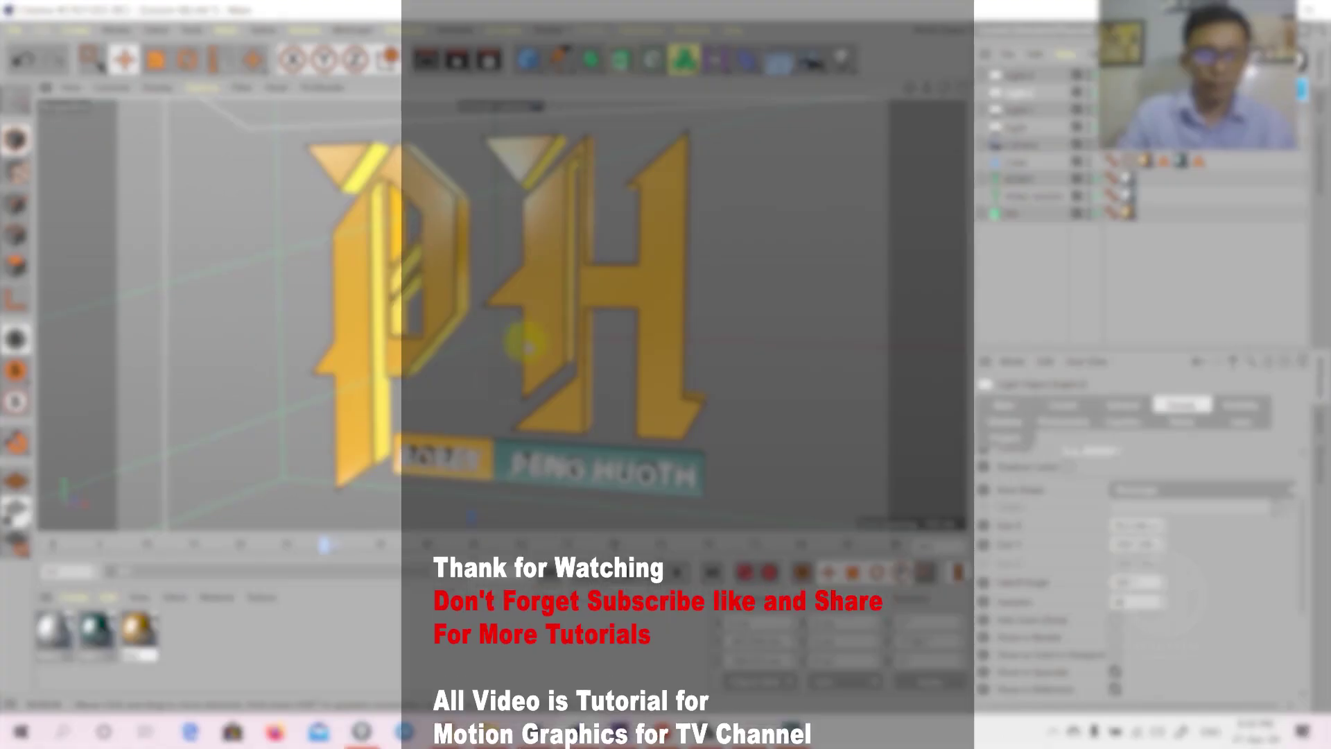